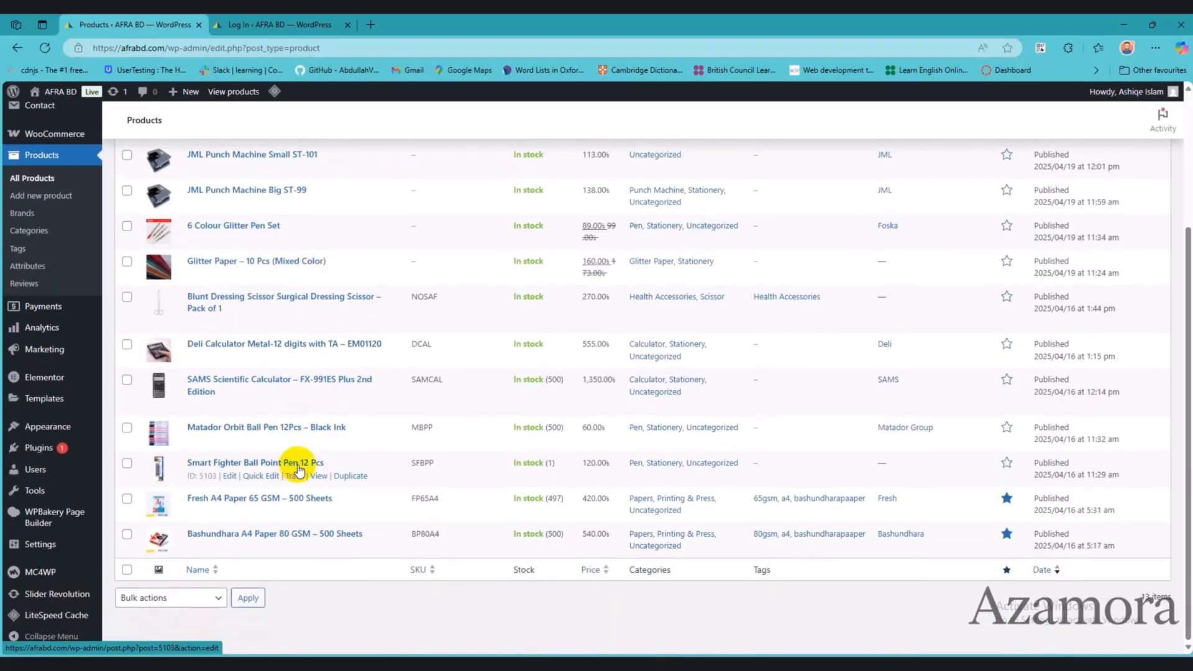
Step: Start a new product and name it "Faber Castell Textliner - Yellow Ink", copied from the notes file
scroll(298, 471, up, 3)
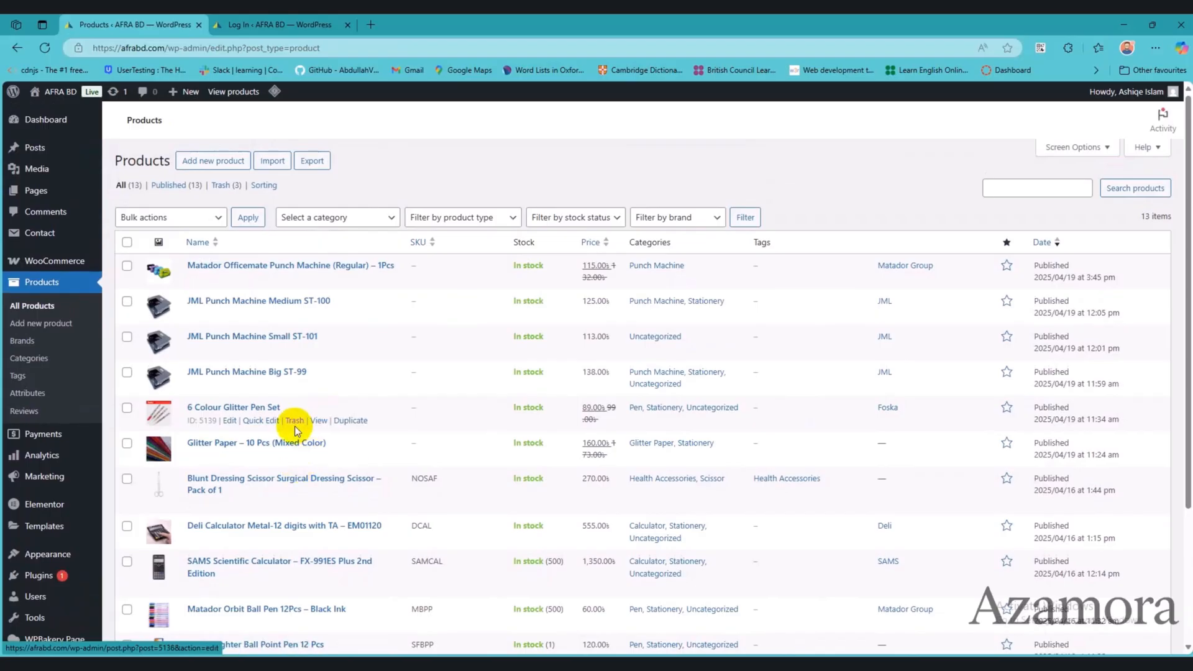
click(221, 171)
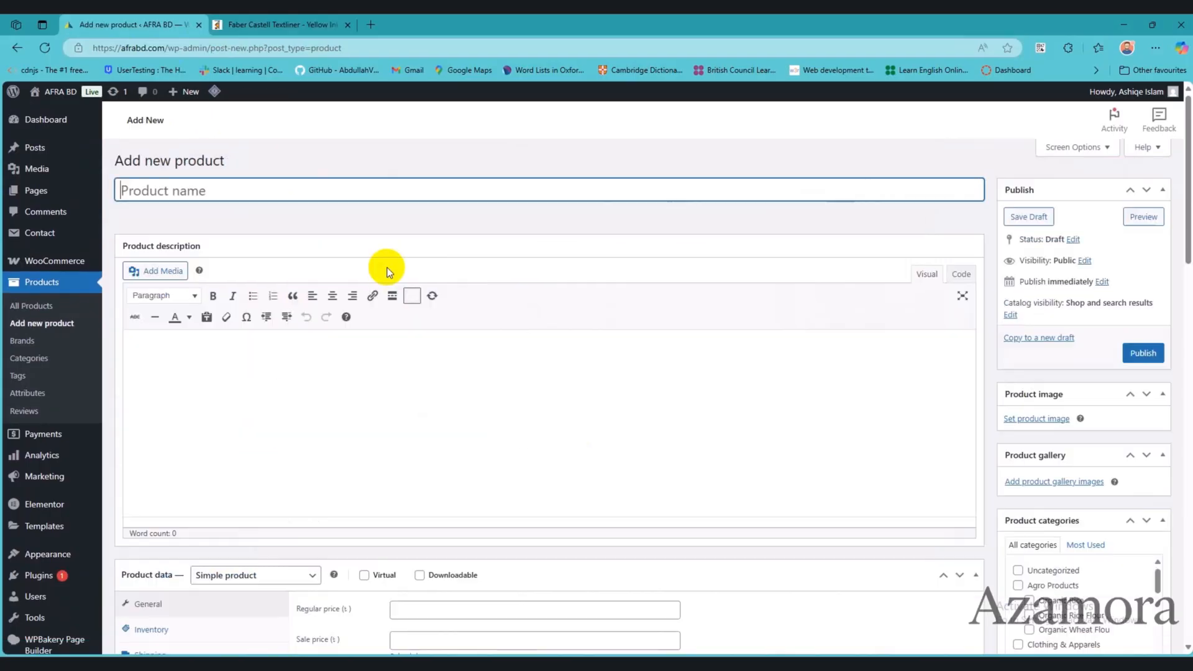
key(alt+Tab)
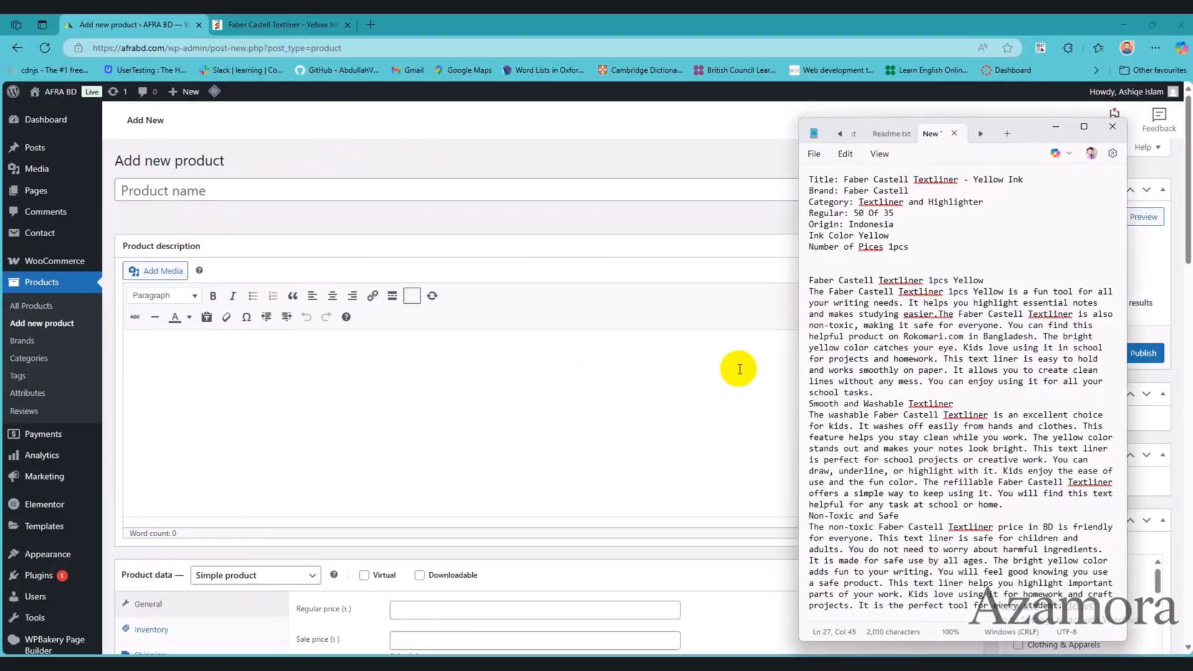
drag(844, 179, 1026, 166)
key(ctrl+c)
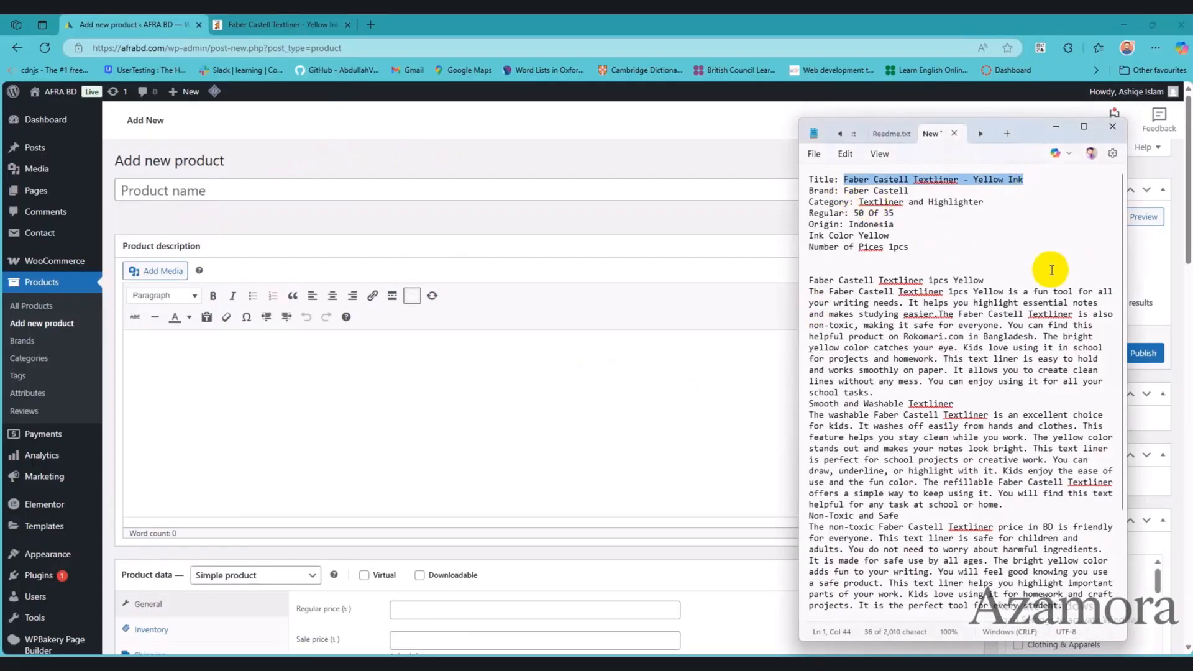
click(286, 182)
key(ctrl+v)
Step: Copy the shortened textliner text from the ChatGPT reply into the new product's description
drag(775, 468, 416, 399)
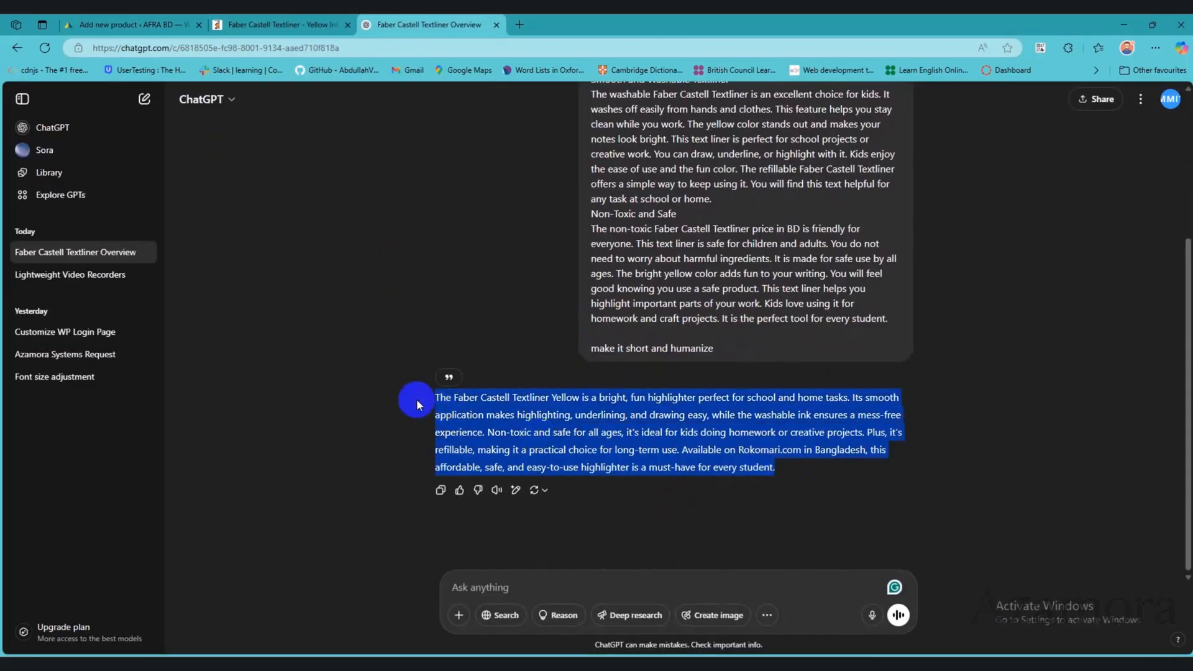
key(alt+Tab)
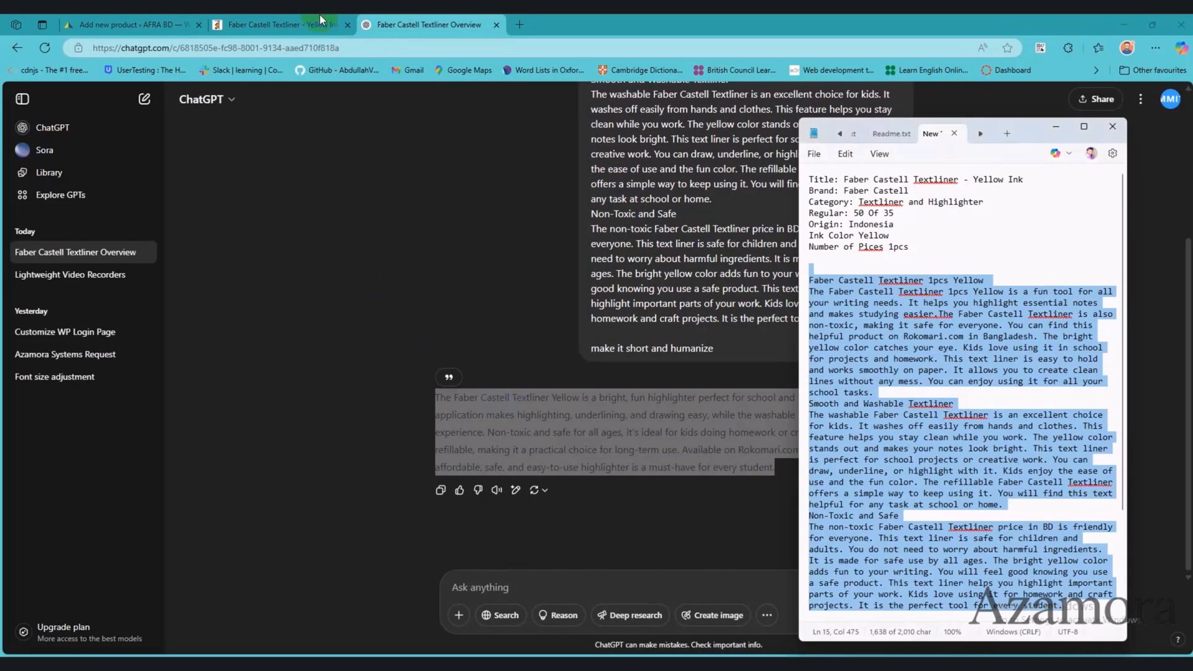
click(317, 24)
click(105, 23)
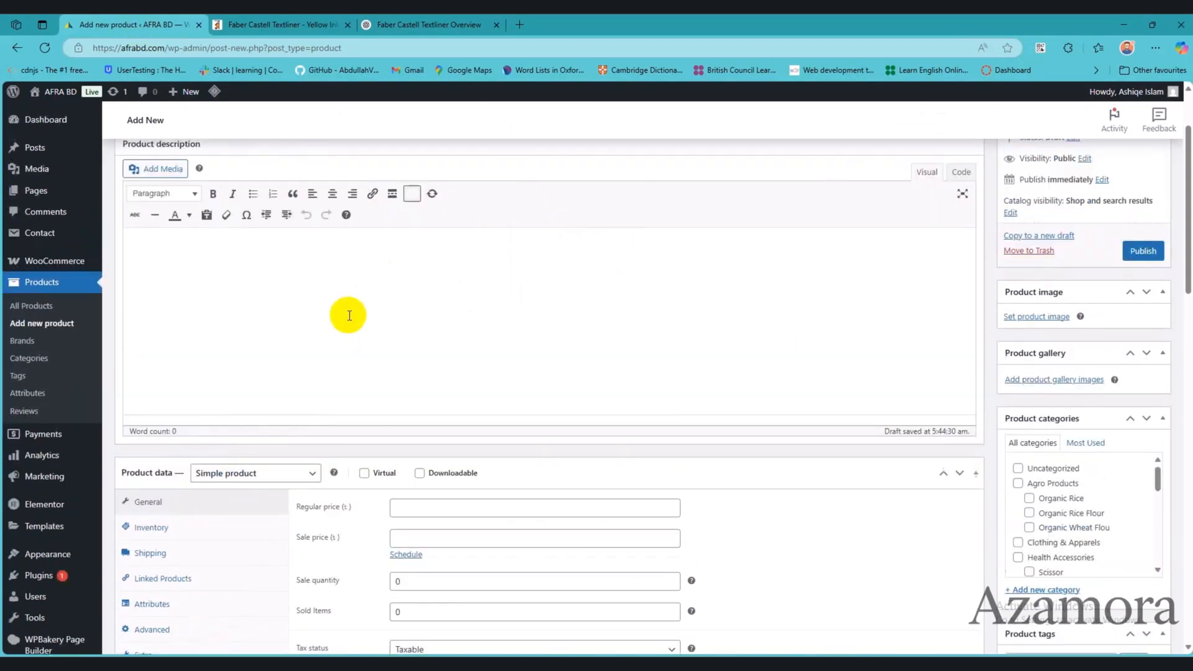
text(The Faber Castell Textliner Yellow is a bright, fun highlighter perfect for school and home tasks. Its smooth application makes highlighting, underlining, and drawing easy, while the washable ink ensures a mess-free experience. Non-toxic and safe for all ages, it's ideal for kids doing homework or creative projects. Plus, it's refillable, making it a practical choice for long-term use. Available on Rokomari.com in Bangladesh, this affordable, safe, and easy-to-use highlighter is a must-have for every student.)
Step: Check the textliner's price on the Rokomari page and set the regular price to 50 and the sale price to 45
scroll(205, 379, down, 4)
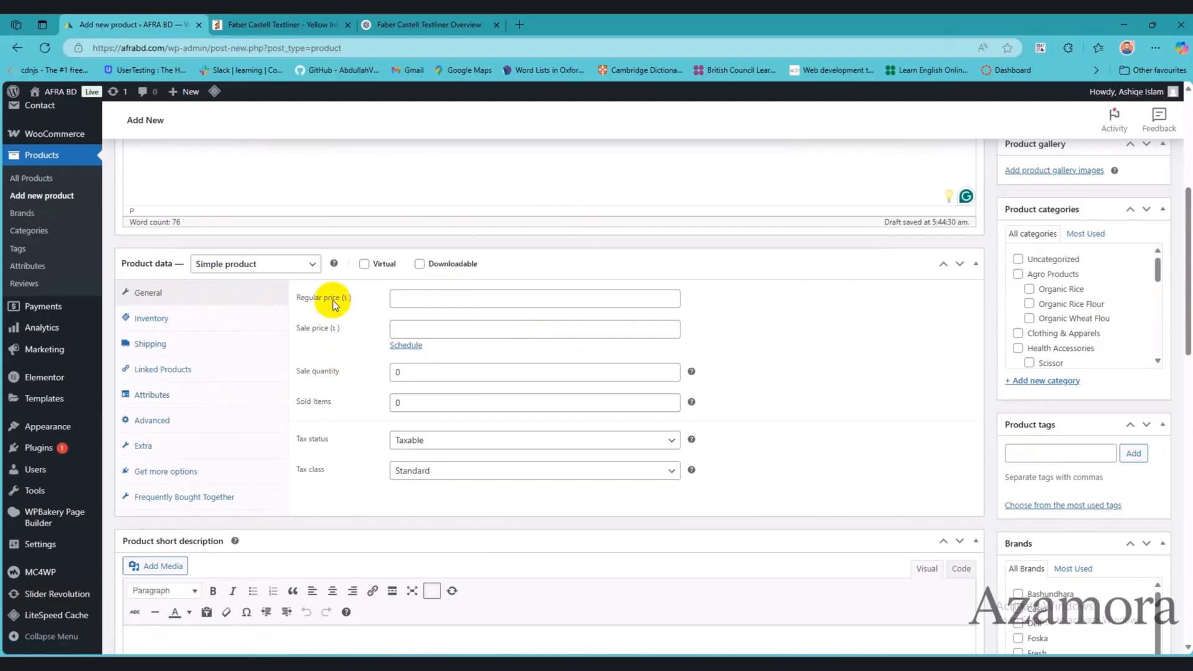
click(401, 301)
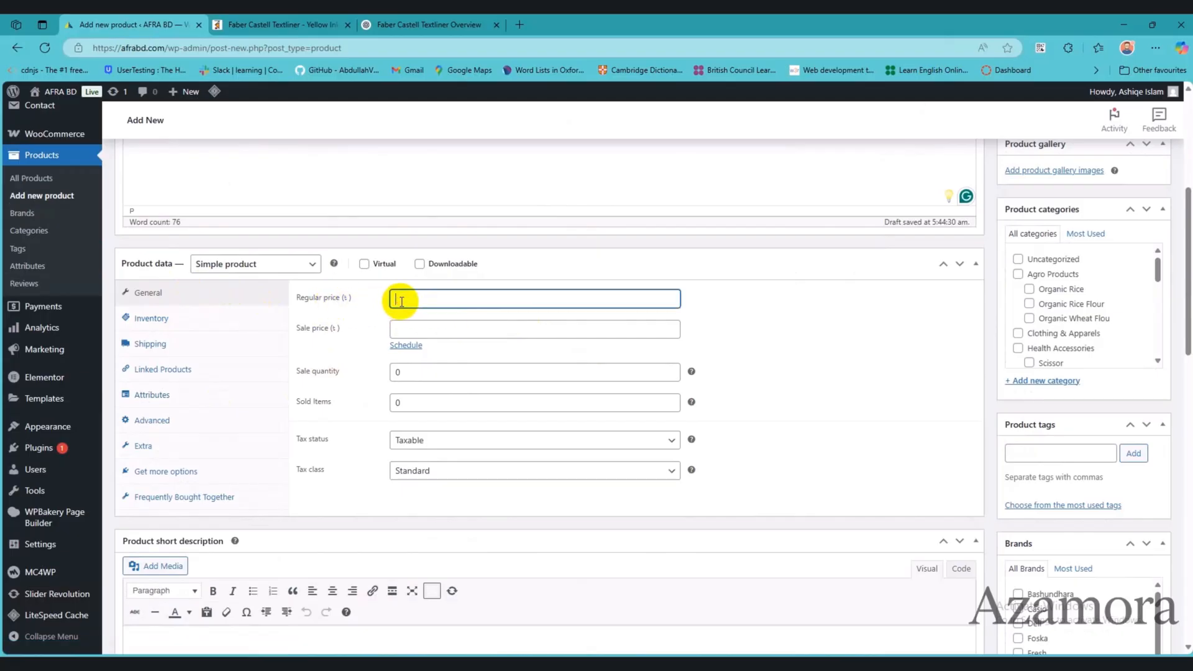
key(alt+Tab)
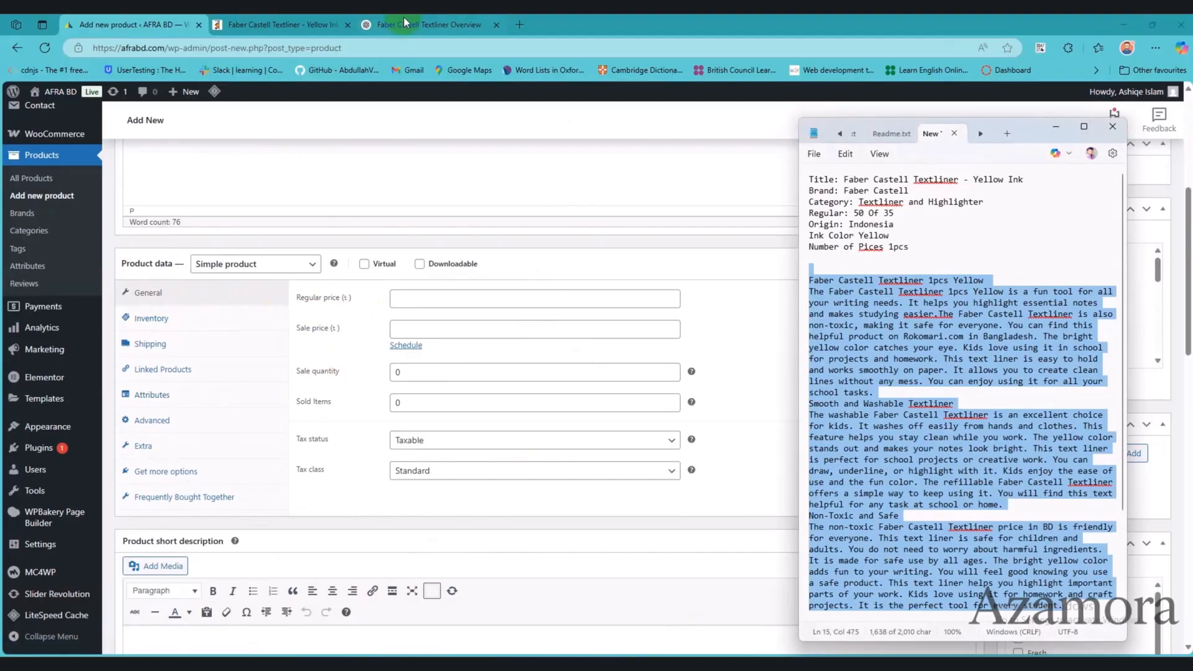
click(404, 23)
click(282, 25)
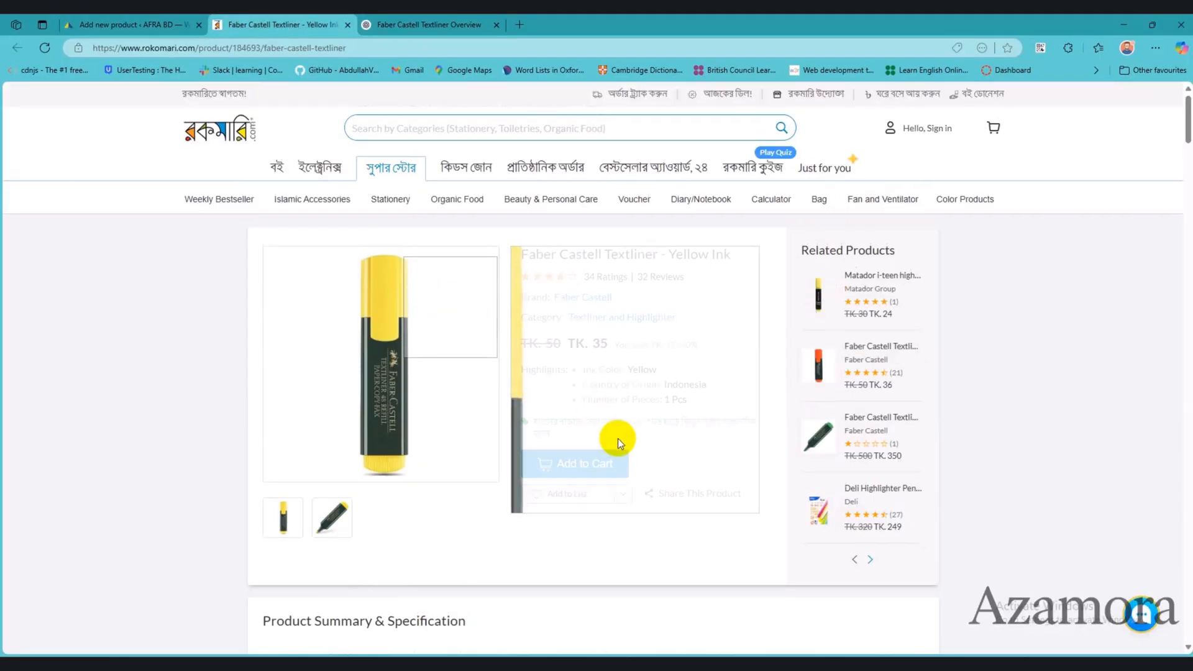
click(407, 25)
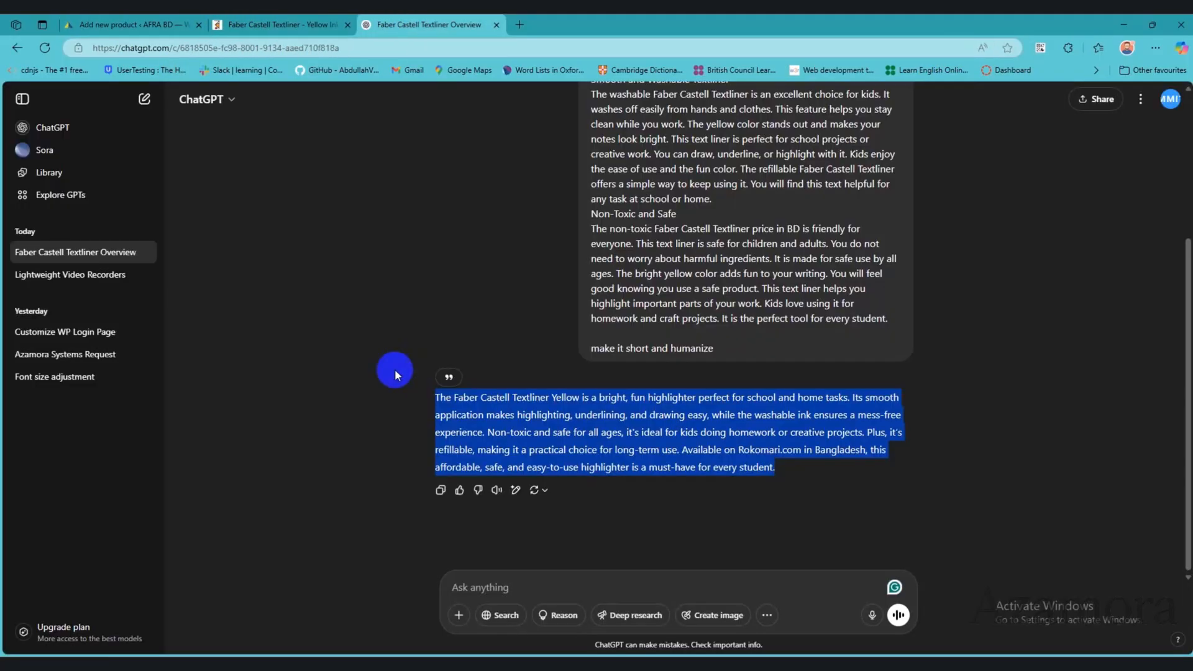
click(98, 24)
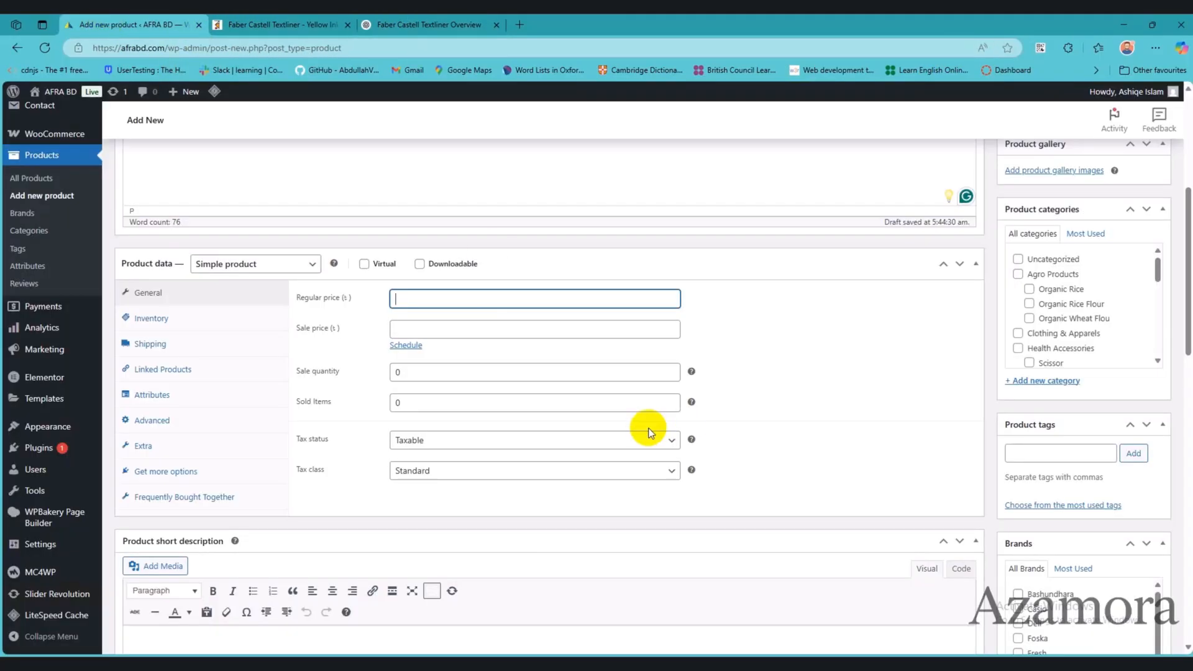
click(458, 328)
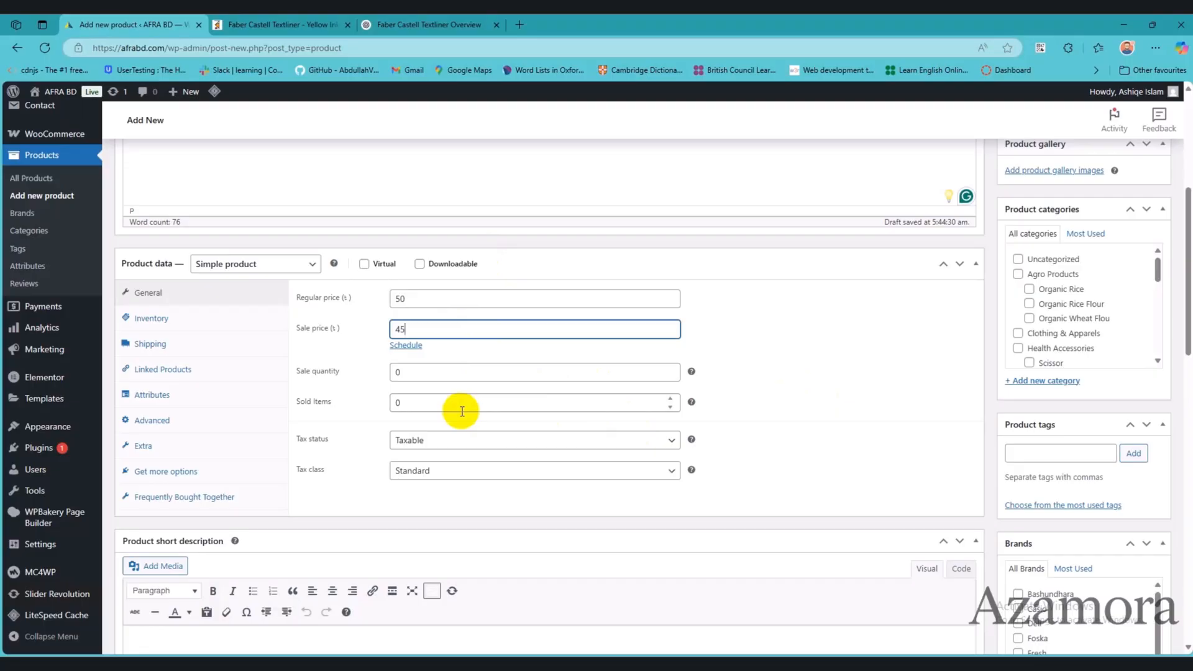
Step: Set the product's sale quantity to 20, clear the sold items, and choose tax status None with tax class Zero rate
click(463, 440)
click(467, 498)
click(418, 442)
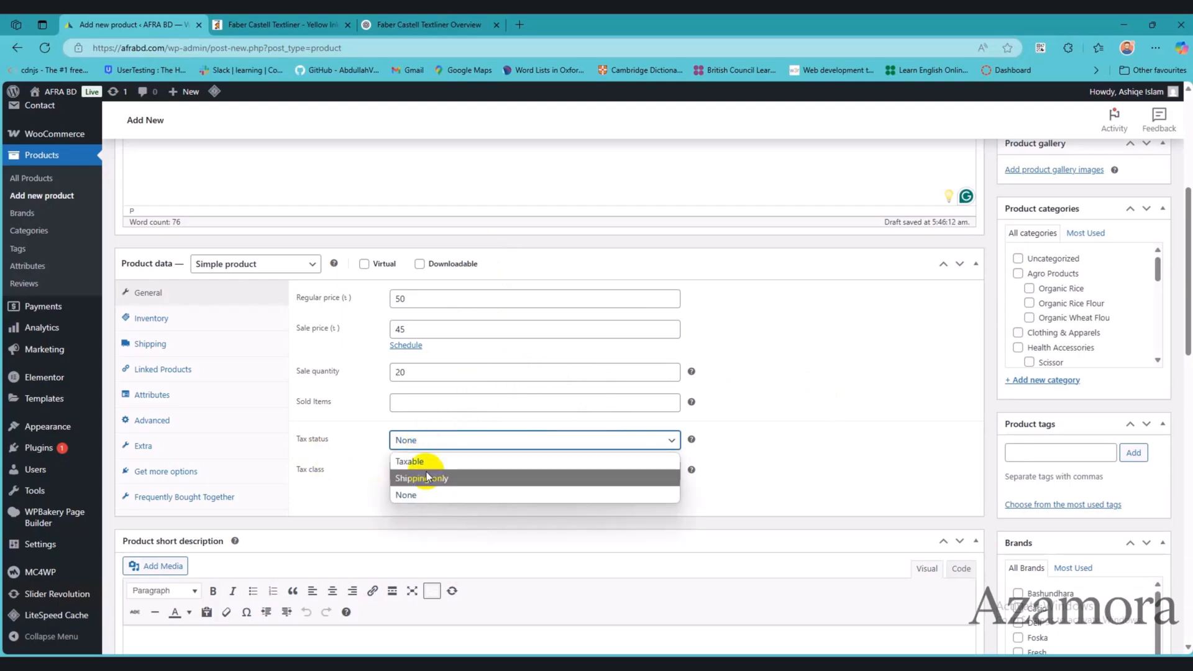
click(453, 496)
click(448, 472)
click(442, 525)
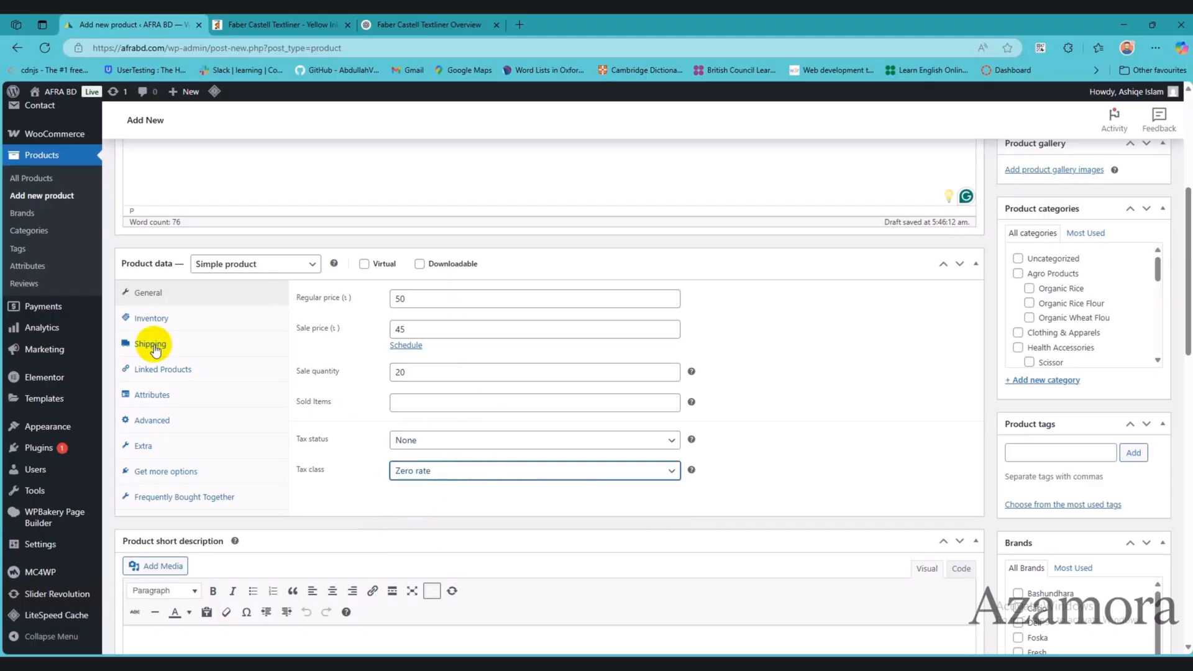
Step: Try tracking the product's stock with a quantity of 500 in the inventory data, and switch the tracking off again
click(160, 323)
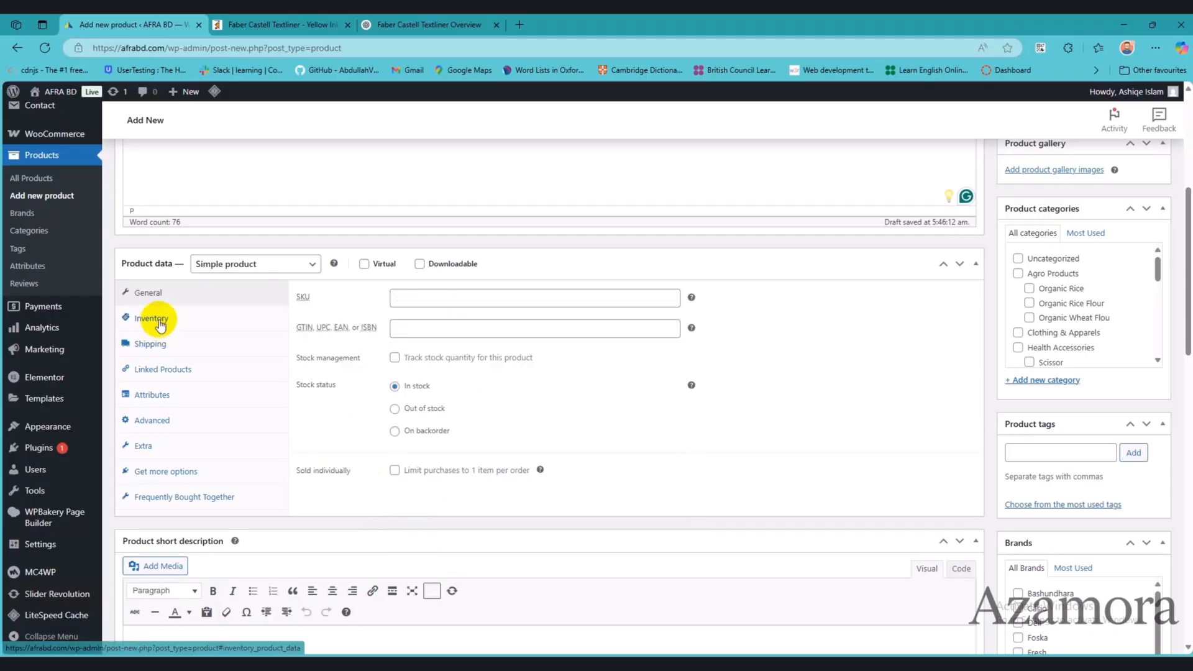
click(419, 300)
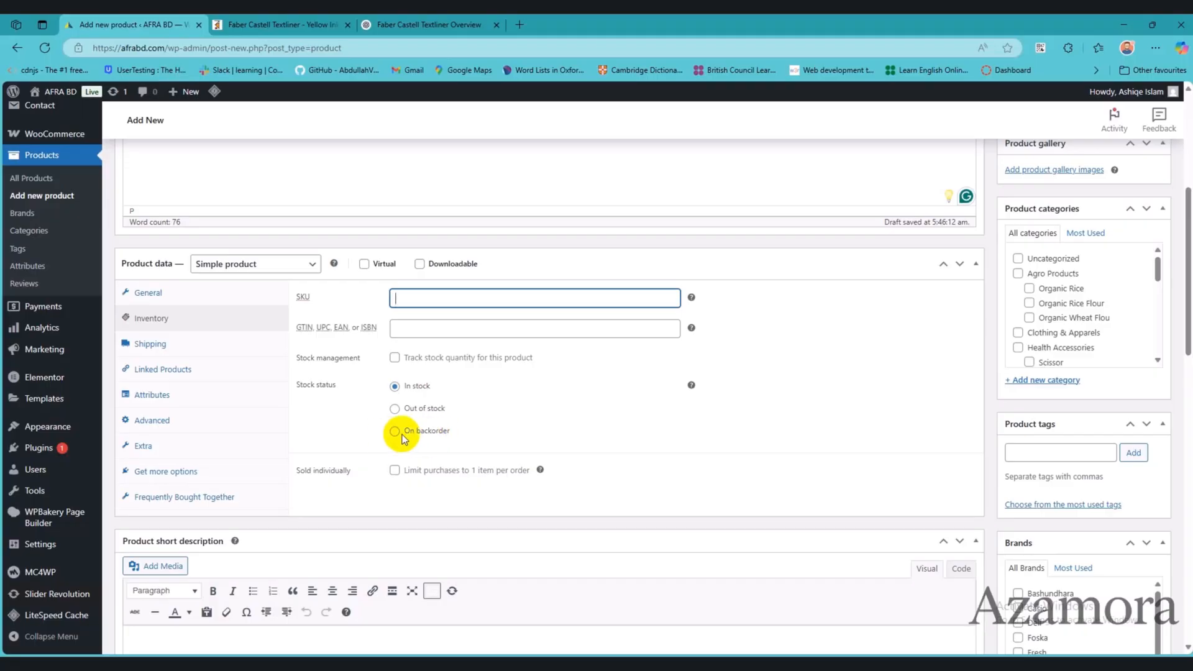
click(395, 358)
key(Tab)
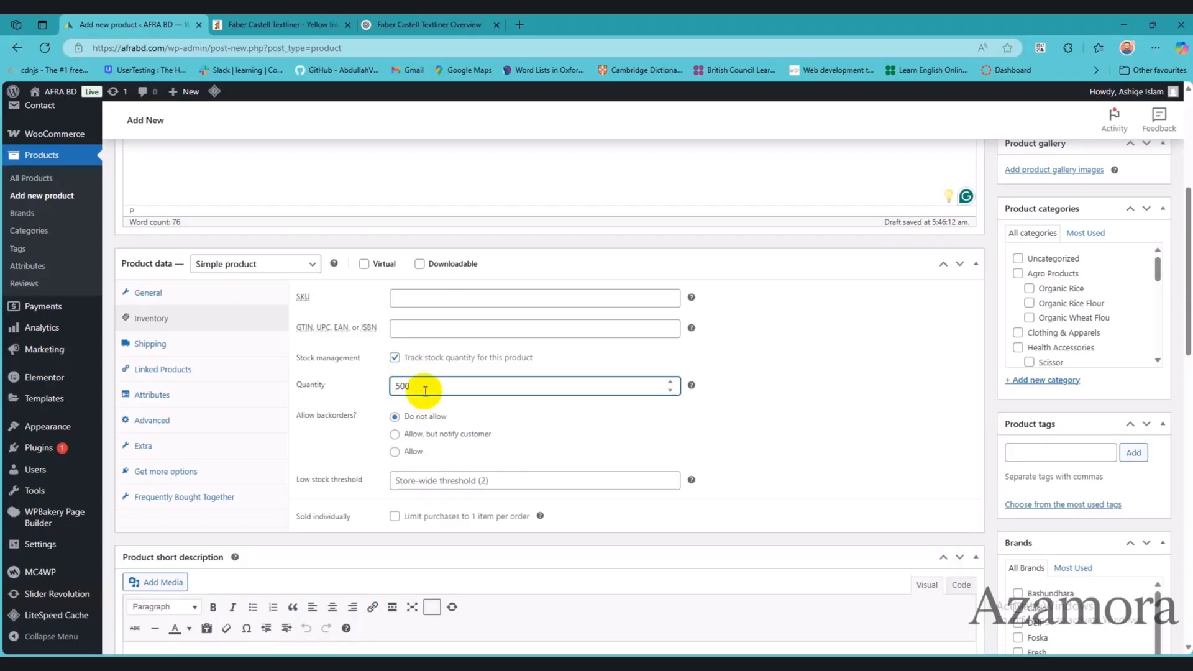
click(395, 359)
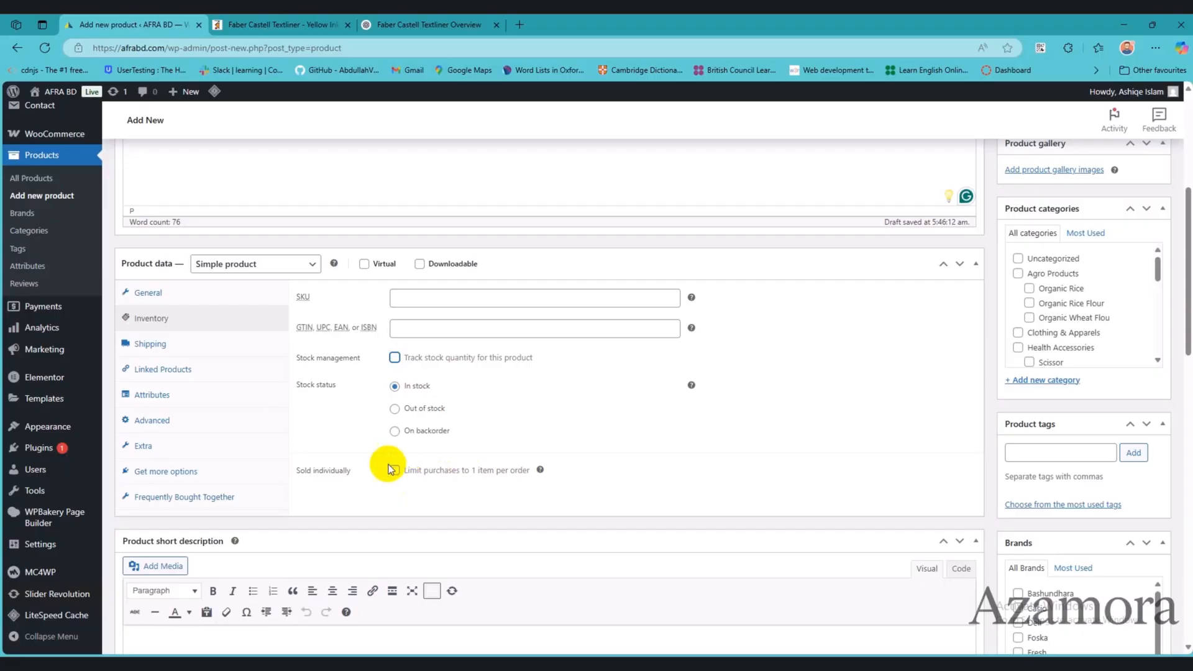
Step: Check the textliner's specifications on the Rokomari page and add the existing color attribute to the product
click(208, 345)
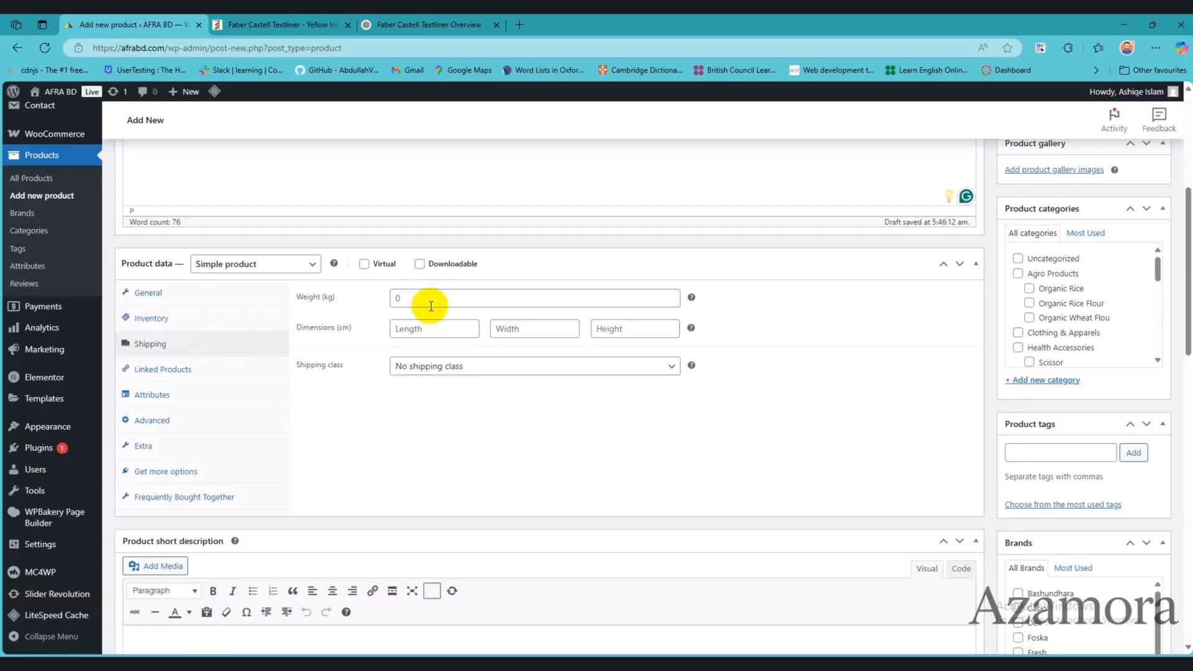
click(243, 370)
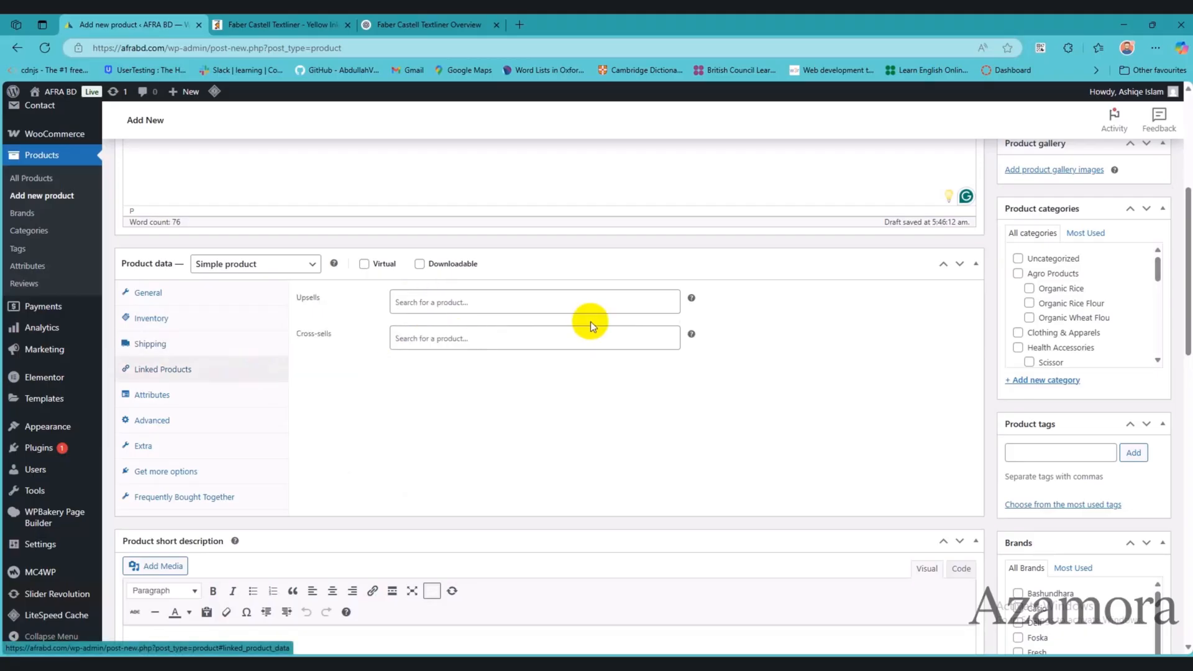
click(195, 395)
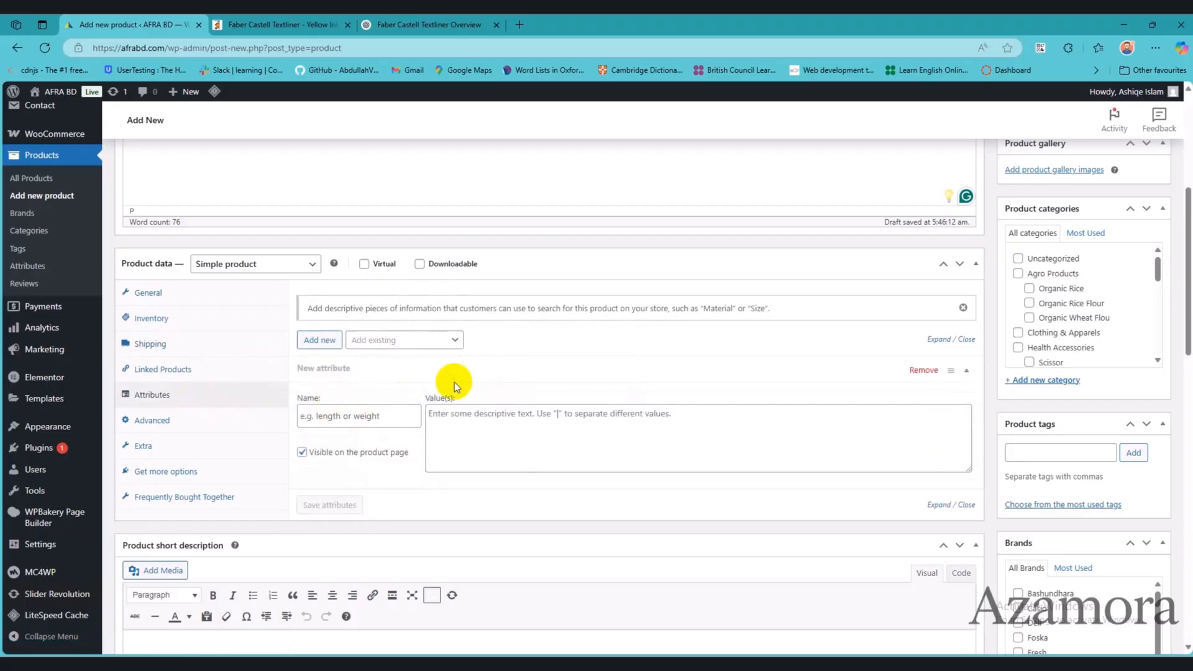
click(426, 22)
click(292, 25)
scroll(607, 421, down, 10)
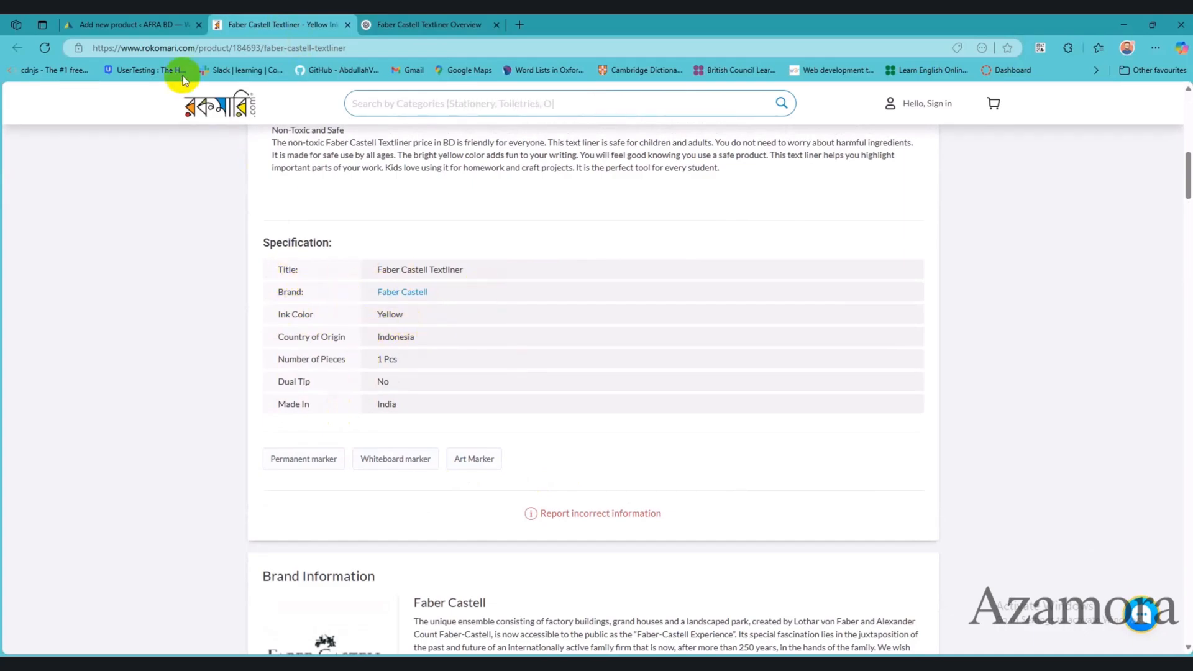
click(143, 26)
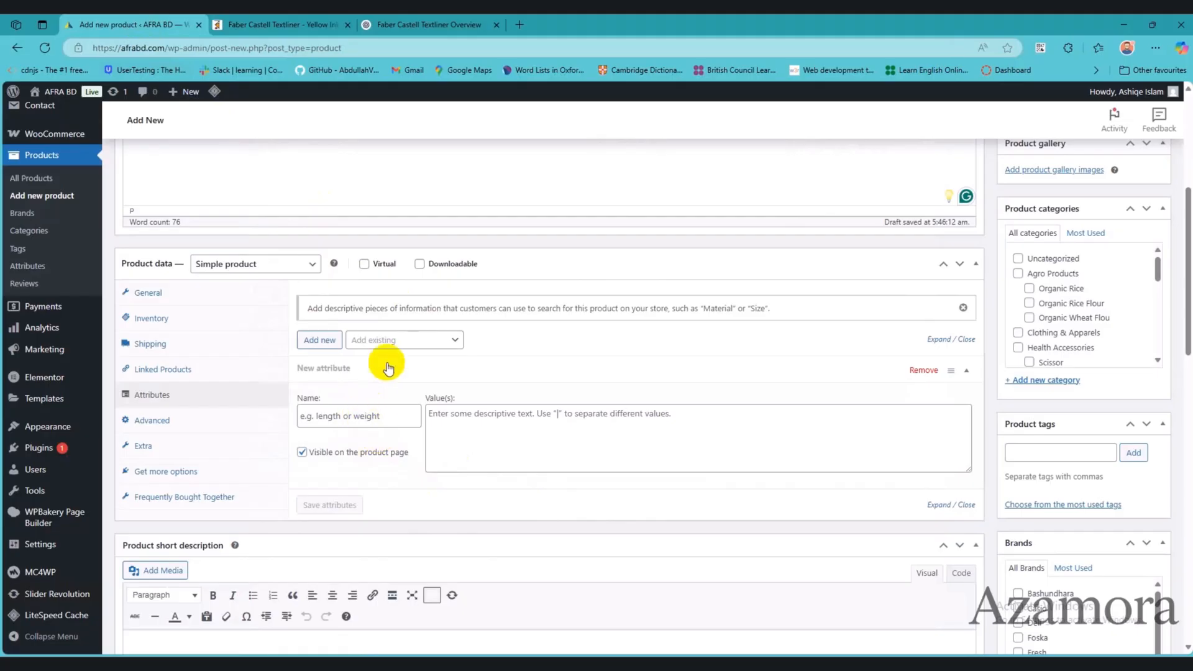
click(407, 340)
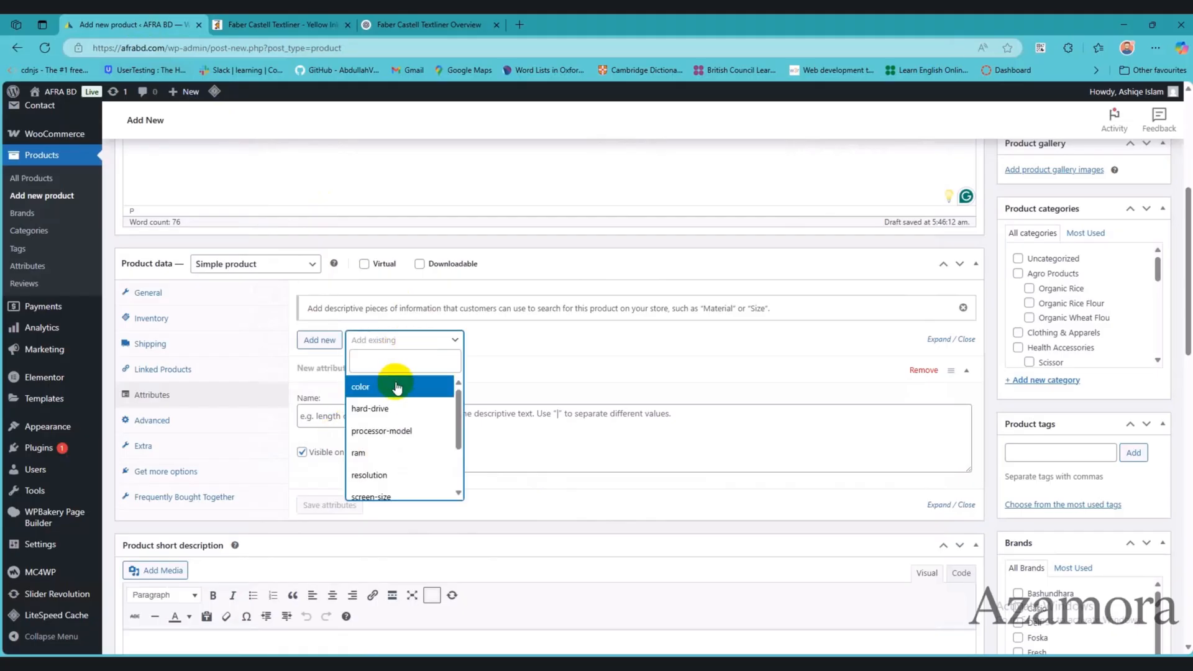
click(398, 388)
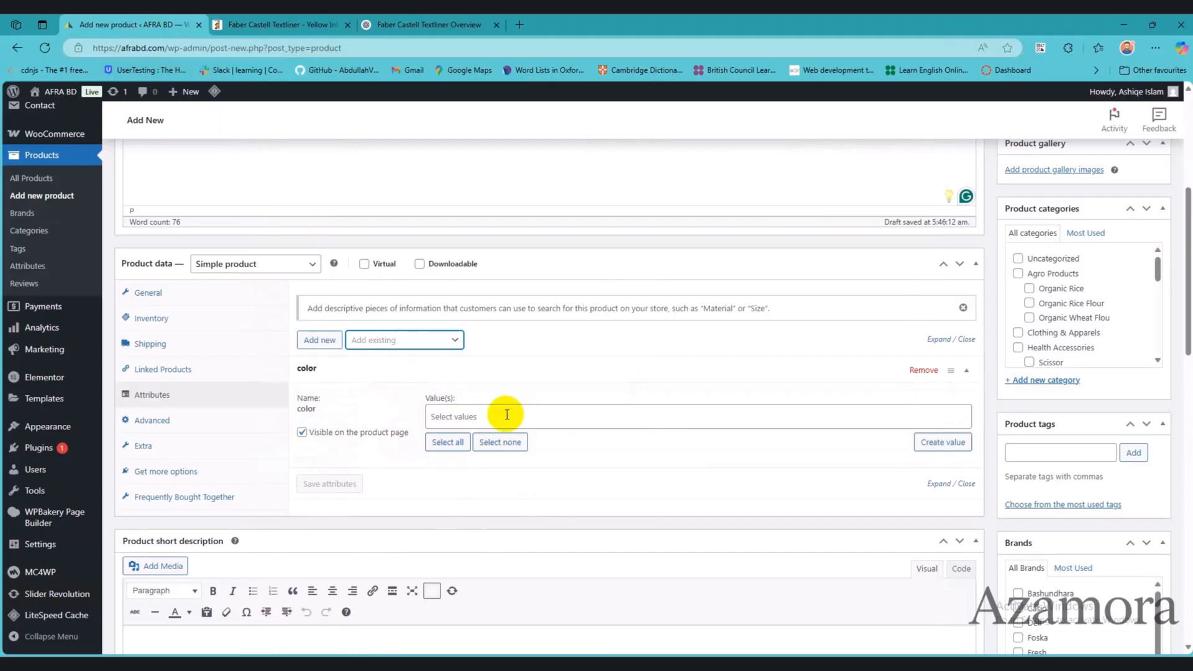
Step: Examine the textliner's pictures on the Rokomari page for its colour and return to the product form
click(409, 24)
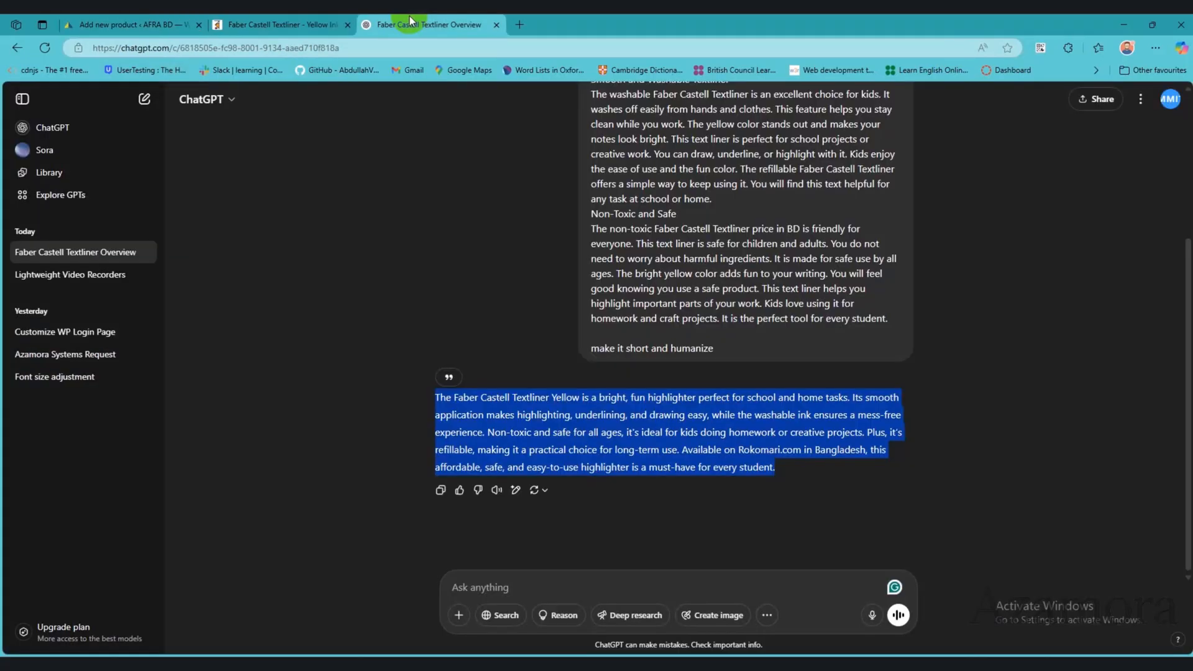
click(280, 25)
scroll(405, 299, up, 5)
scroll(404, 299, up, 5)
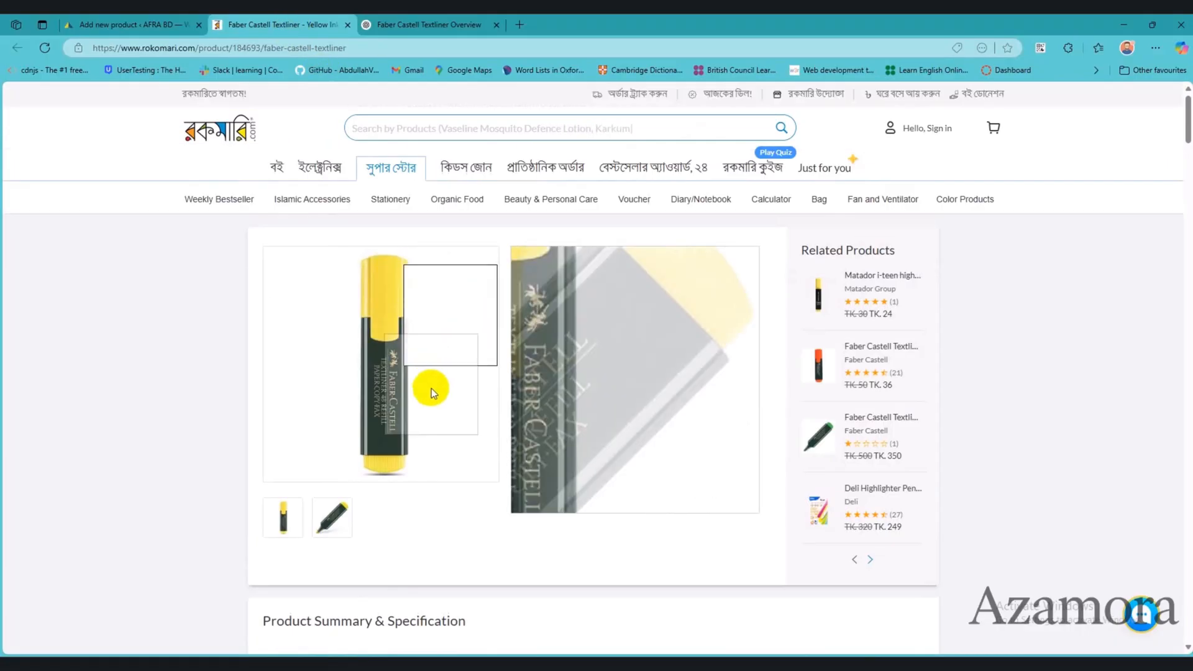
click(178, 19)
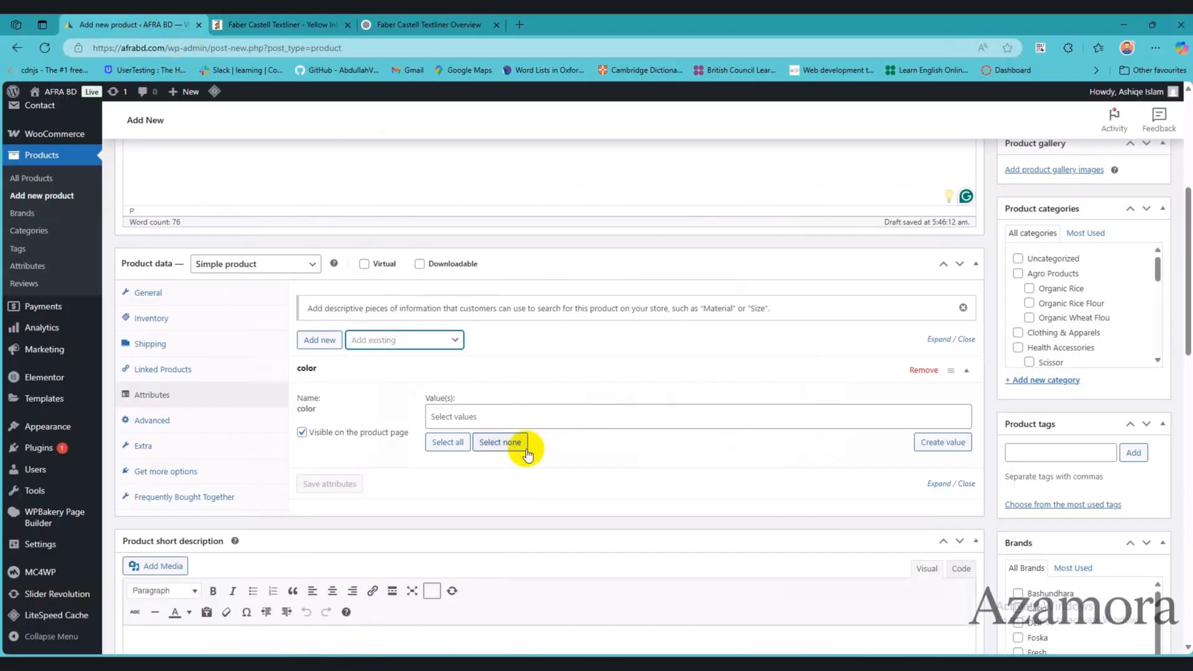
Step: Search the color attribute's values for green and remove the mistakenly picked Blue value
click(476, 418)
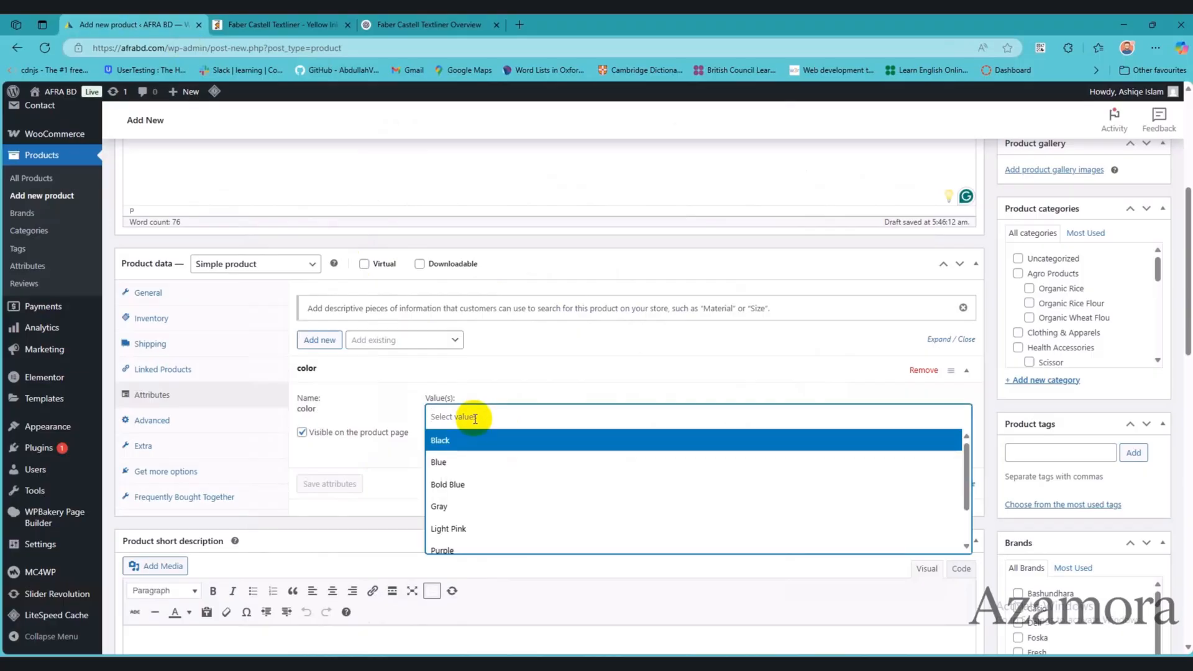
text(gree)
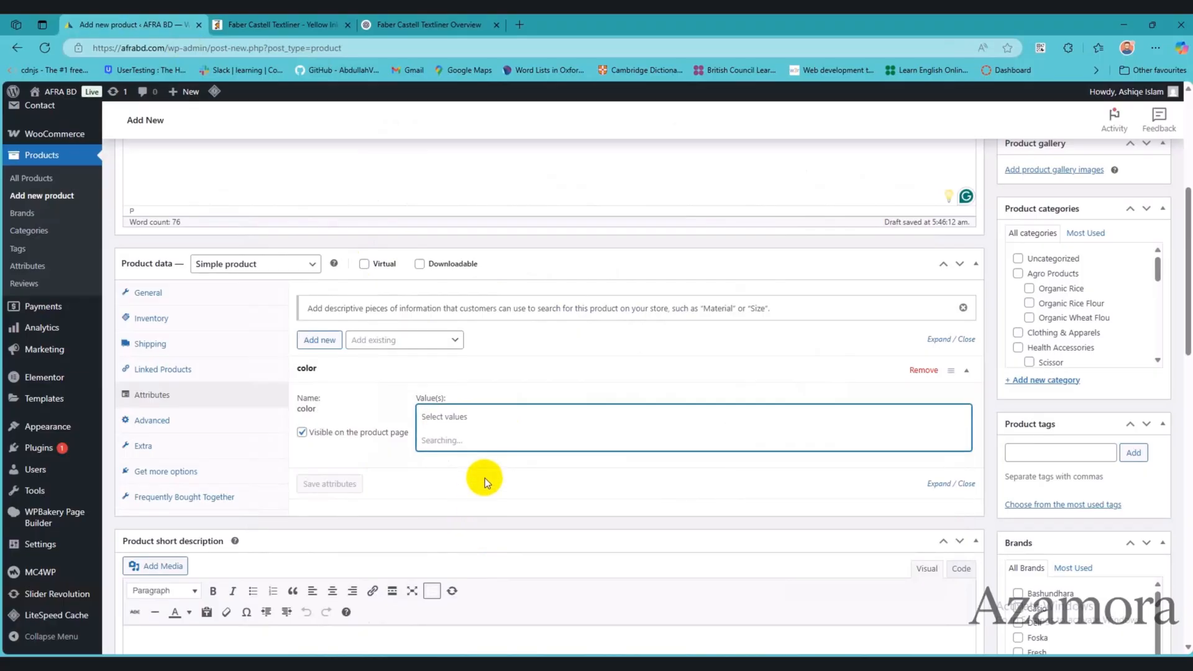
click(456, 460)
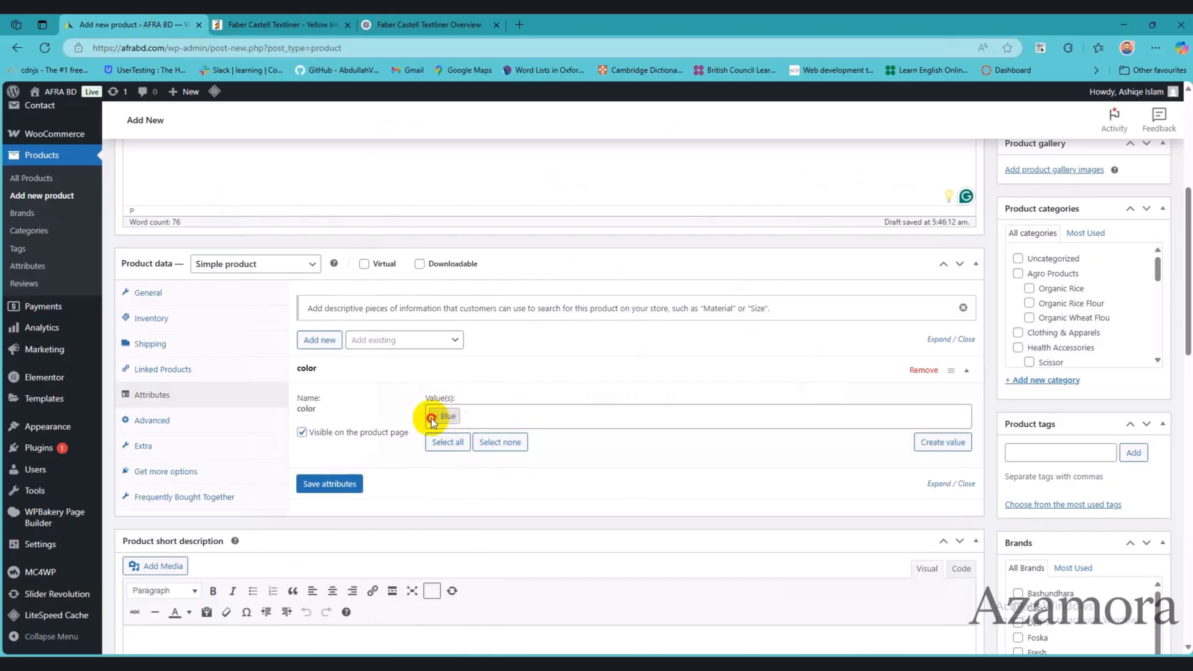
click(451, 423)
click(438, 418)
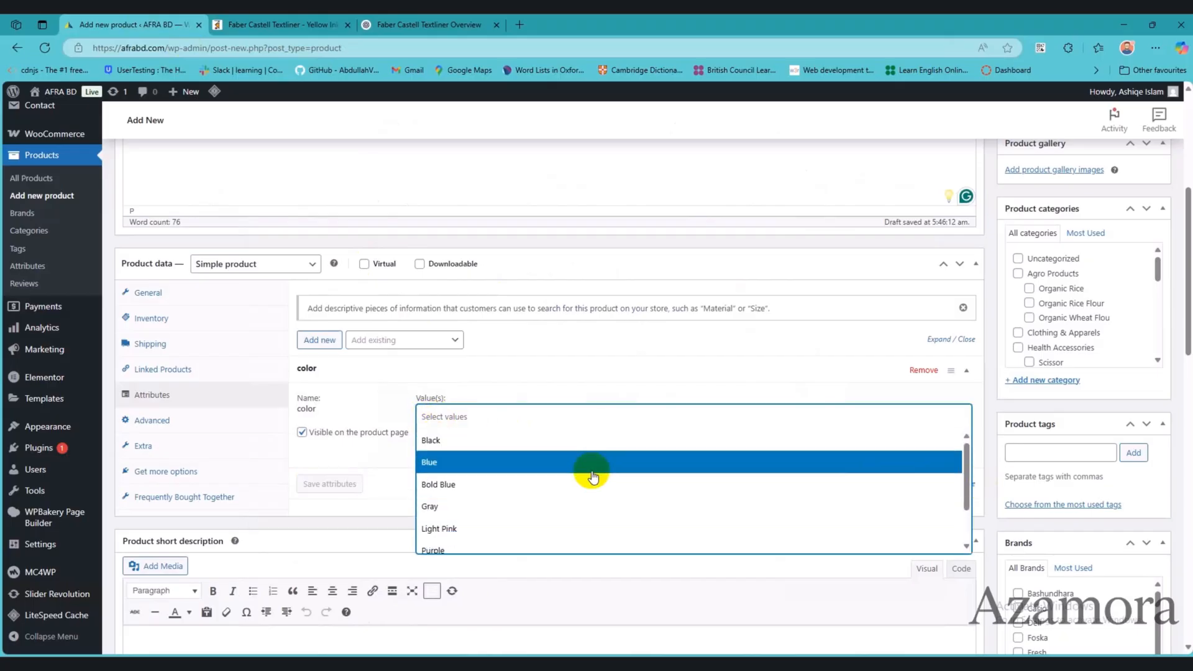
click(376, 450)
Step: Create the new value Dark Green for the product's color attribute
click(940, 442)
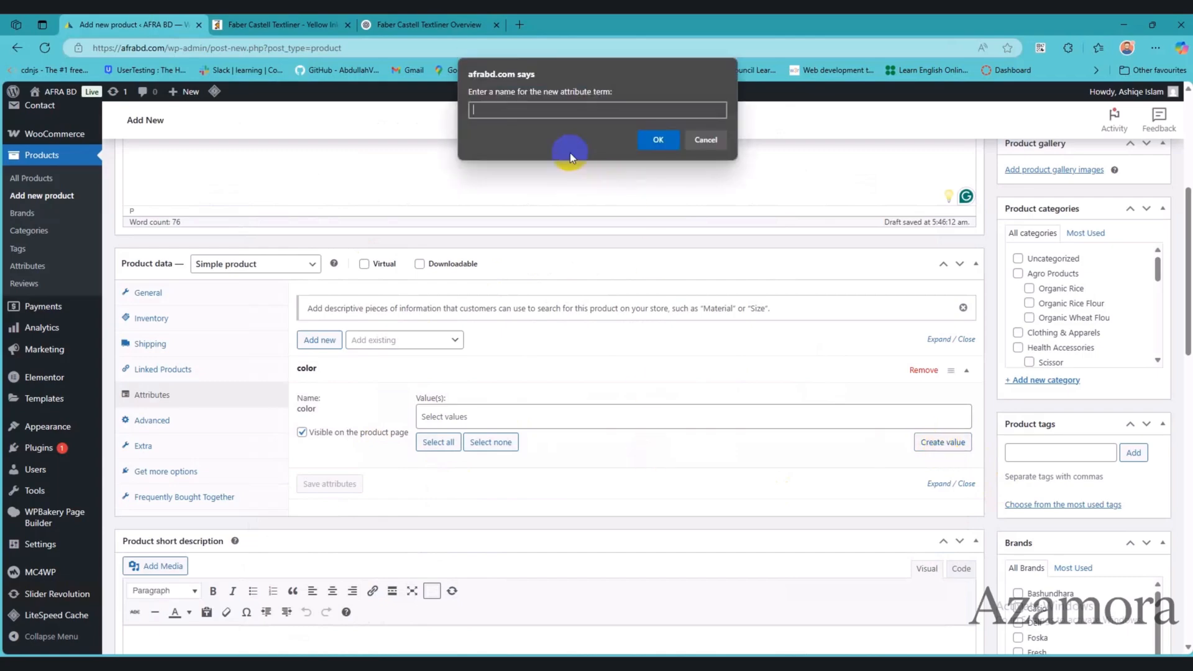
text(Dark Green)
click(656, 139)
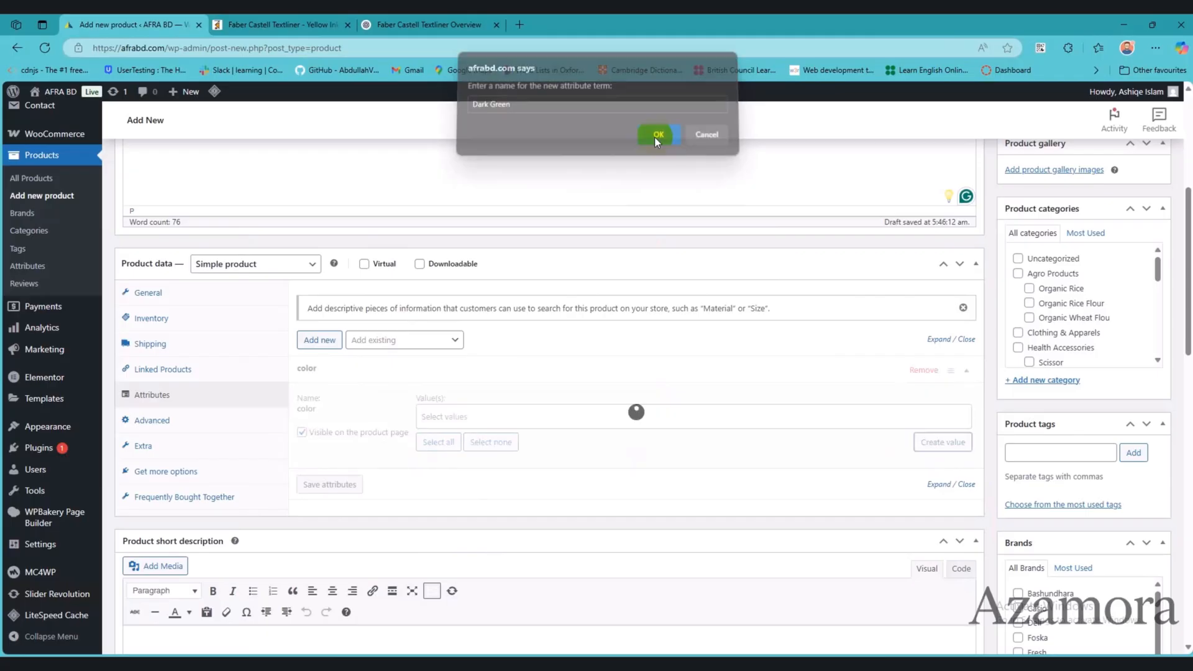
click(390, 341)
scroll(400, 491, down, 2)
scroll(400, 493, down, 2)
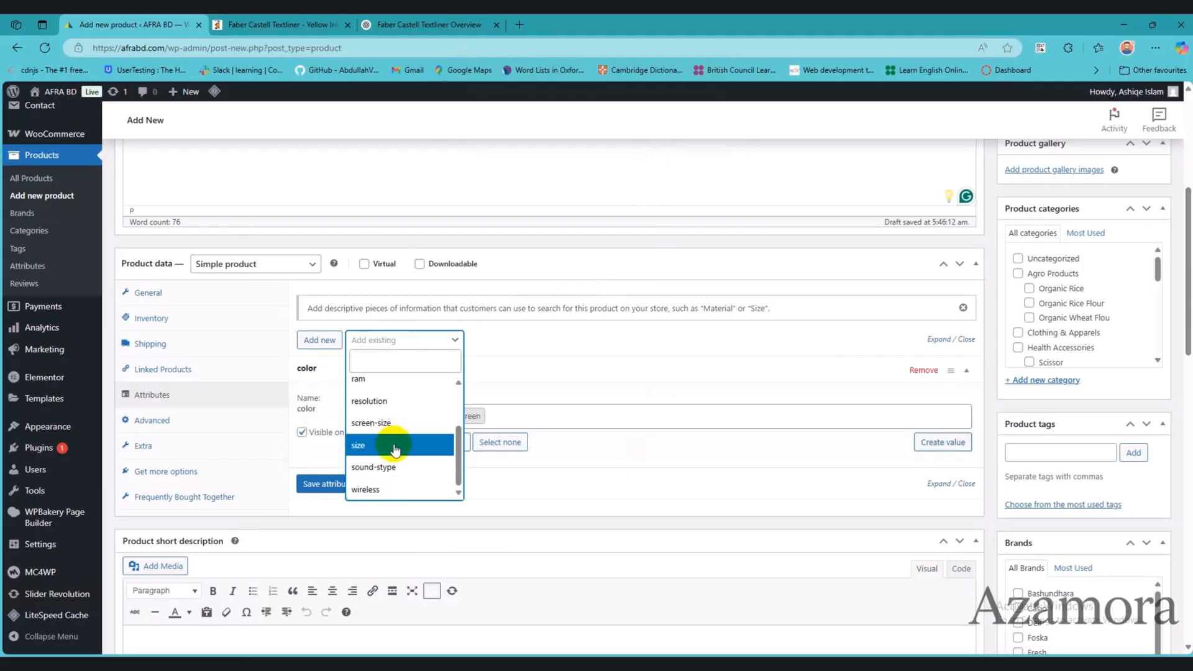
scroll(388, 466, up, 3)
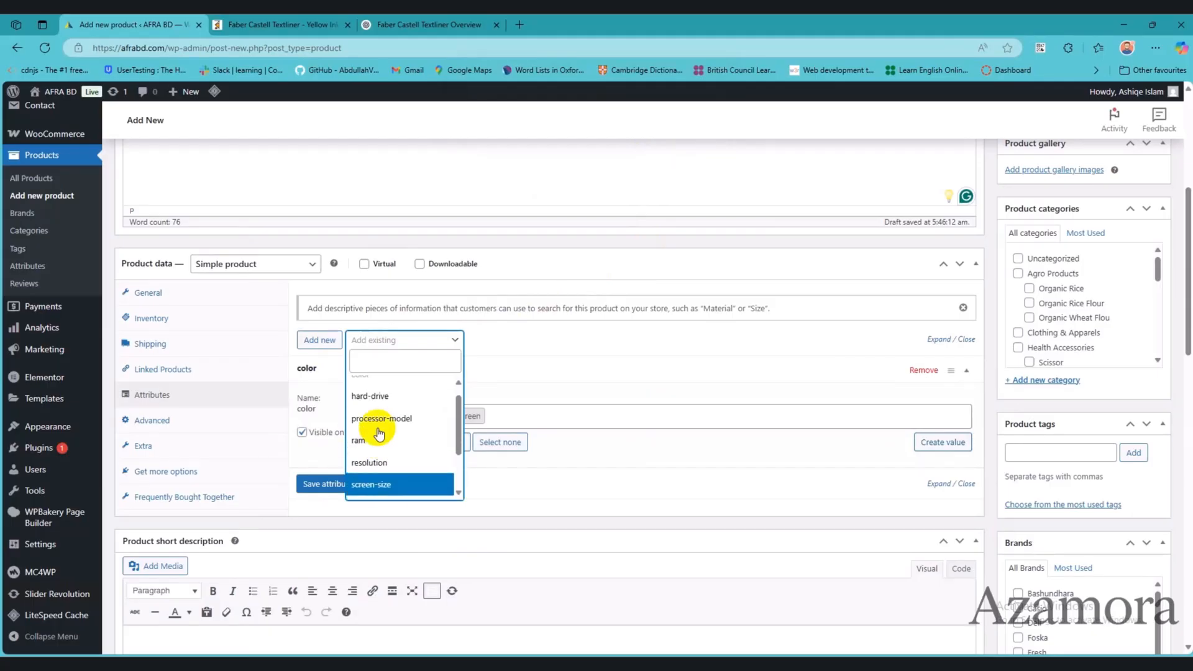
click(474, 474)
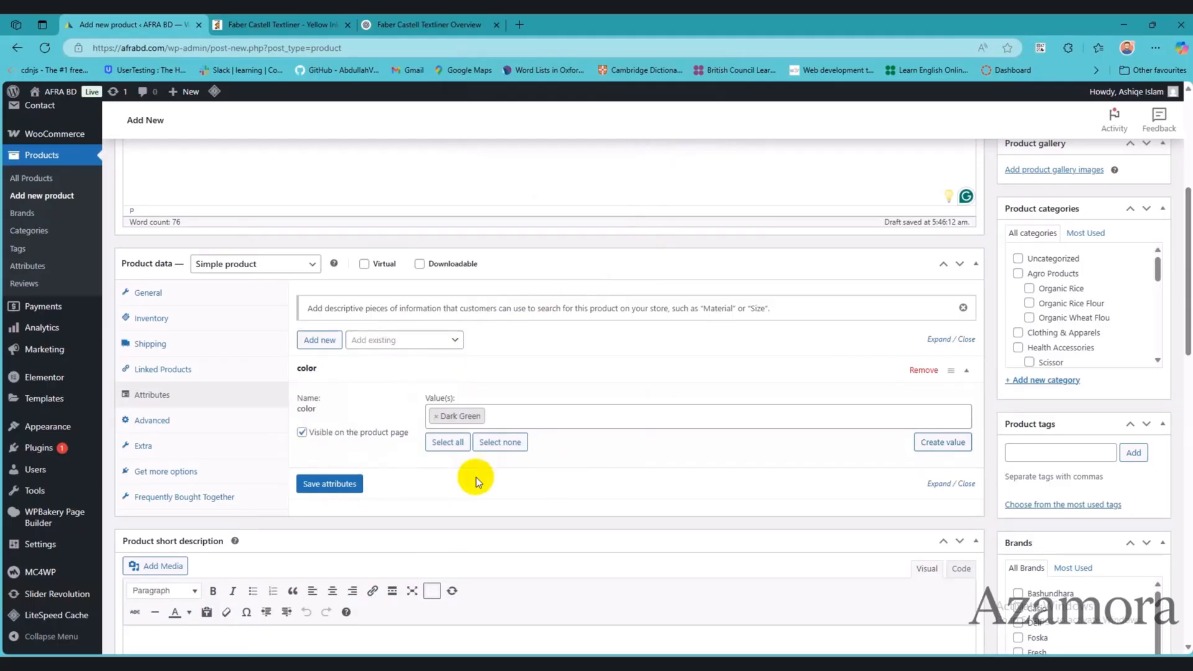
Step: Add a custom attribute named Title with the product's name, Faber Castell Textliner - Yellow Ink, as its value
click(320, 340)
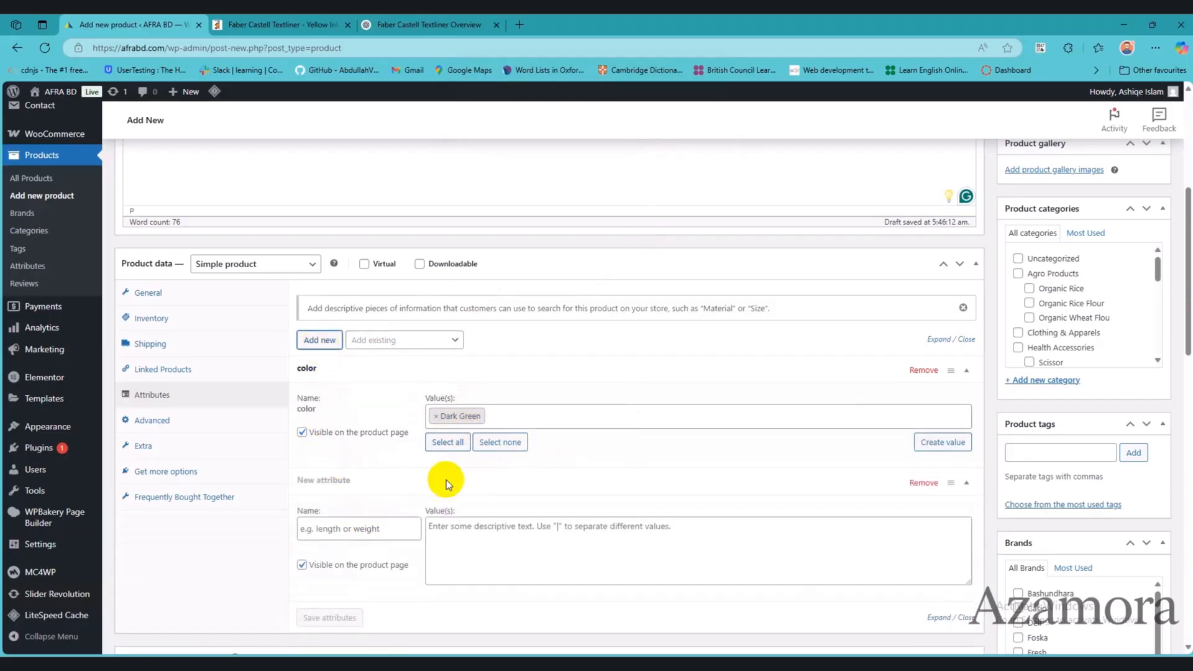
click(370, 527)
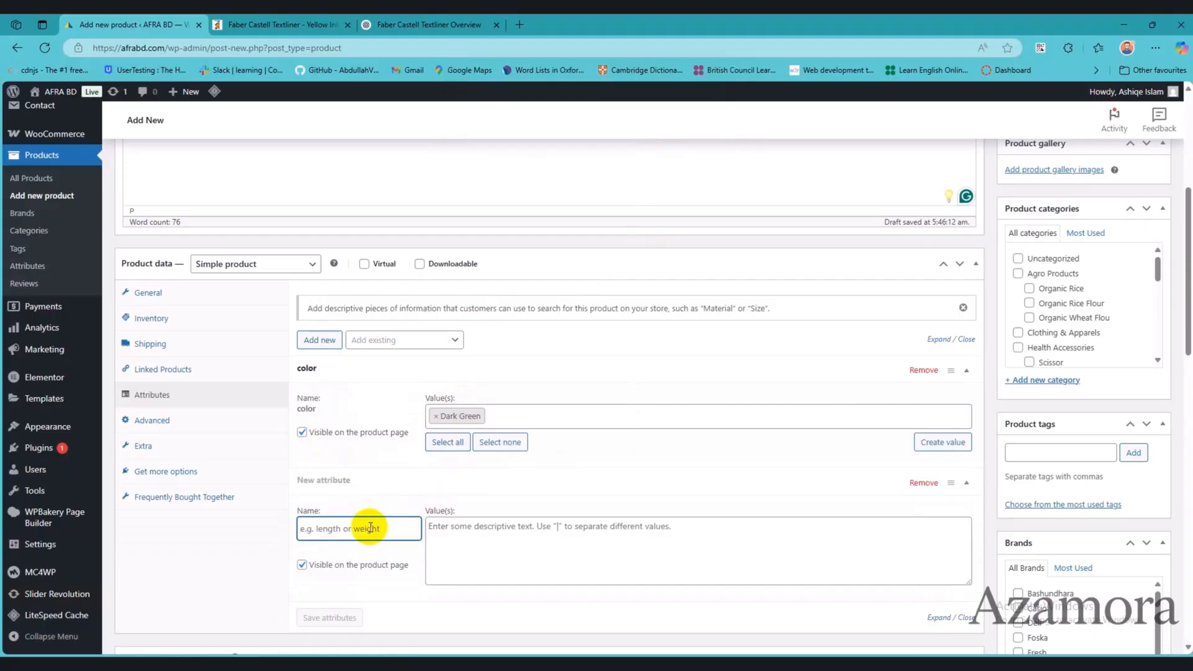
scroll(361, 410, up, 5)
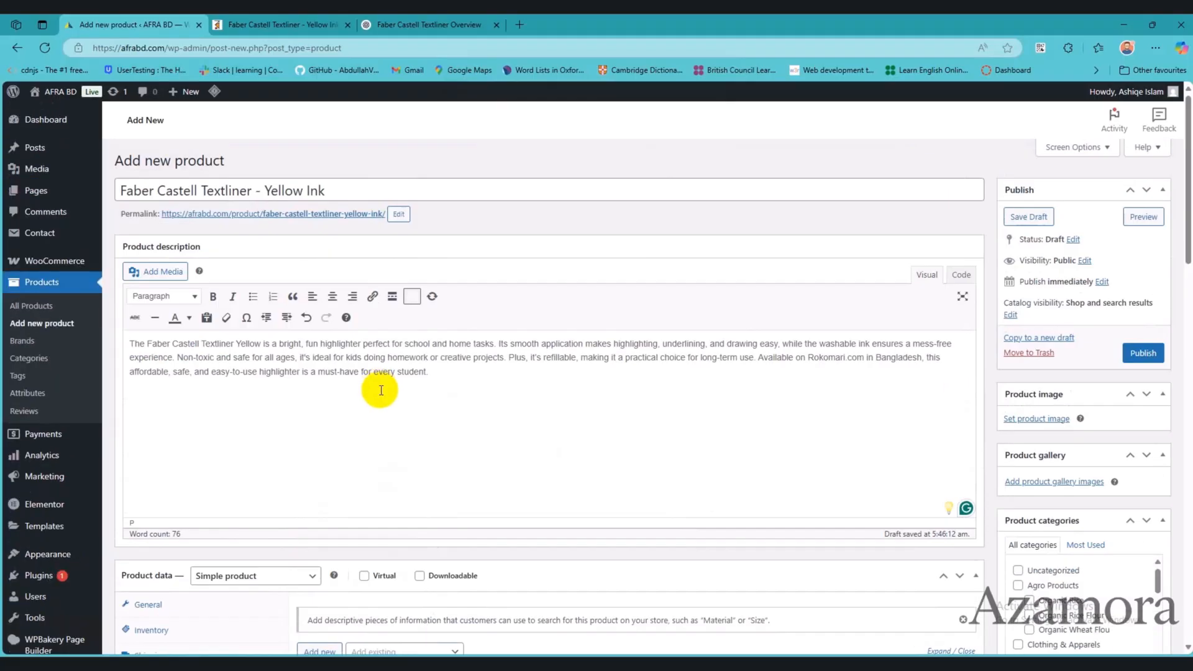
drag(339, 194, 307, 190)
key(ctrl+a)
key(ctrl+c)
scroll(575, 514, down, 7)
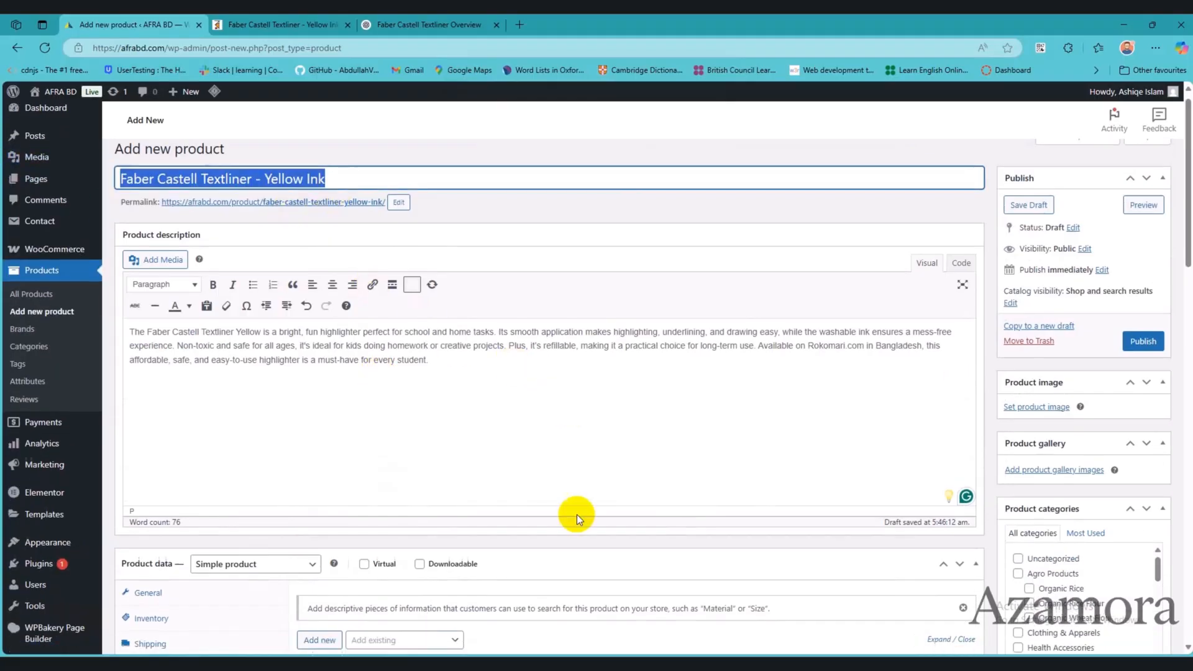
click(476, 404)
key(ctrl+v)
Step: Add a custom attribute named Brand with the value Faber Castell, copied from the specifications in the Notepad notes
click(319, 216)
click(375, 536)
click(827, 654)
scroll(901, 528, down, 6)
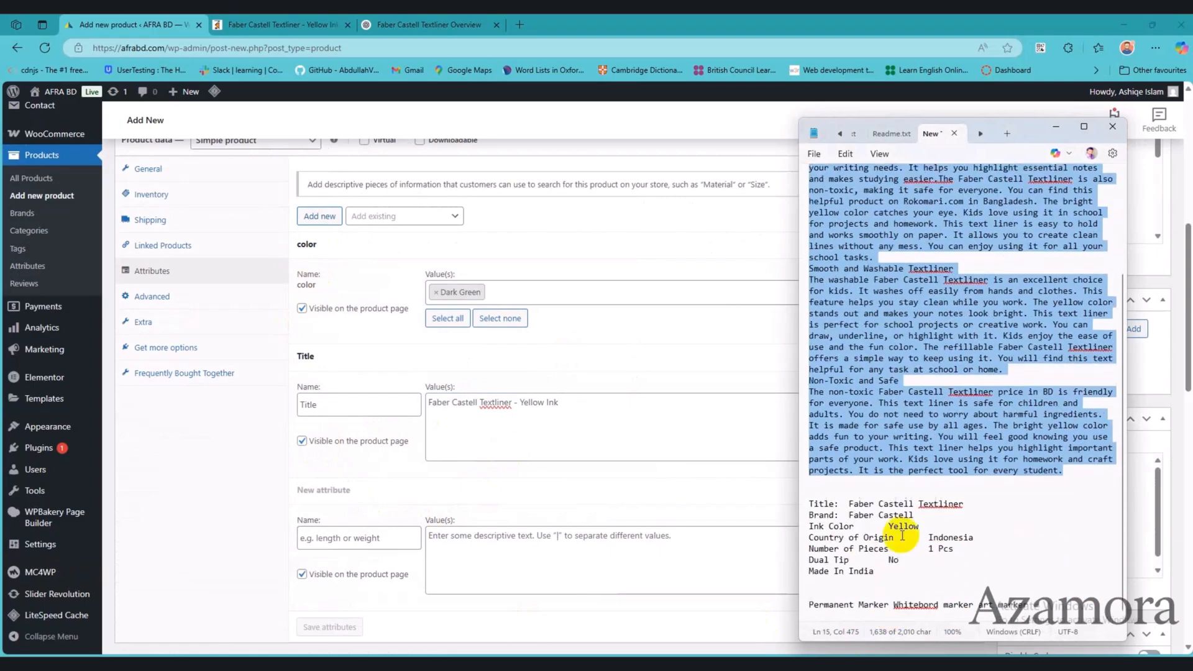
click(335, 547)
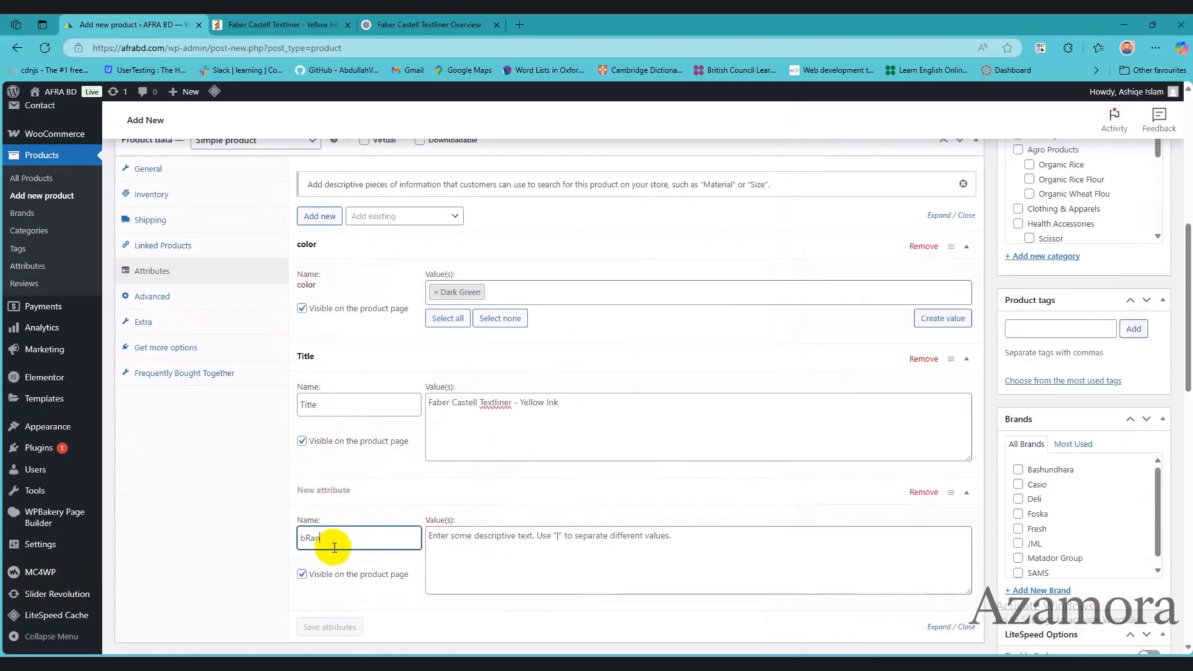
text(Brand)
key(Tab)
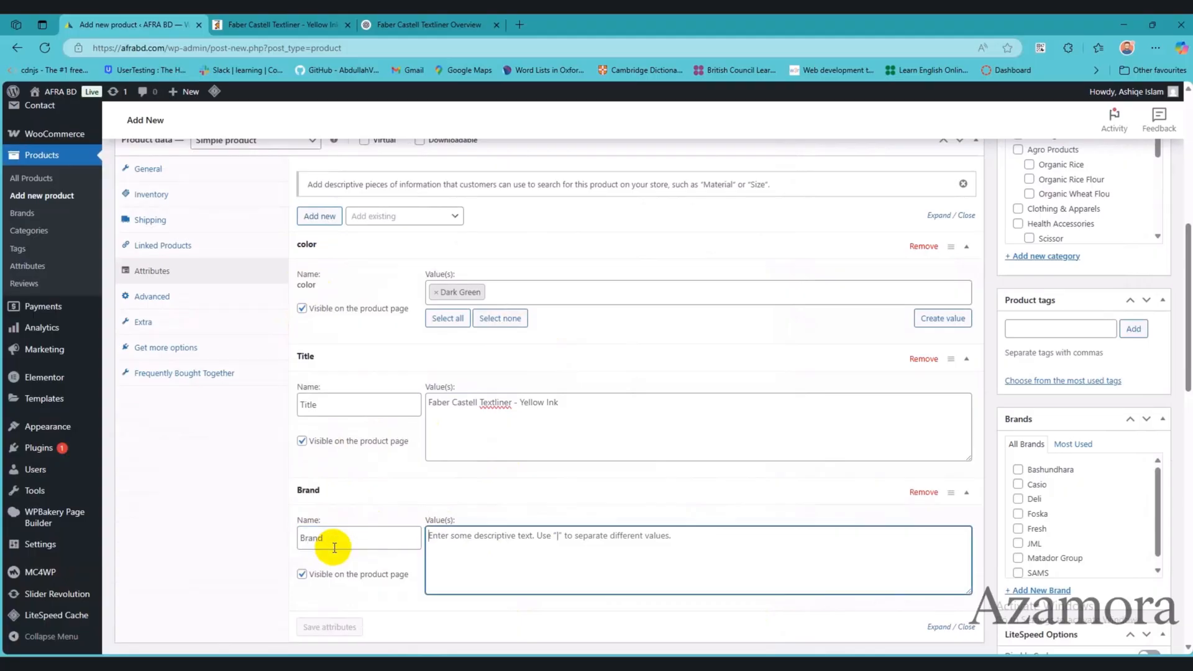
key(alt+Tab)
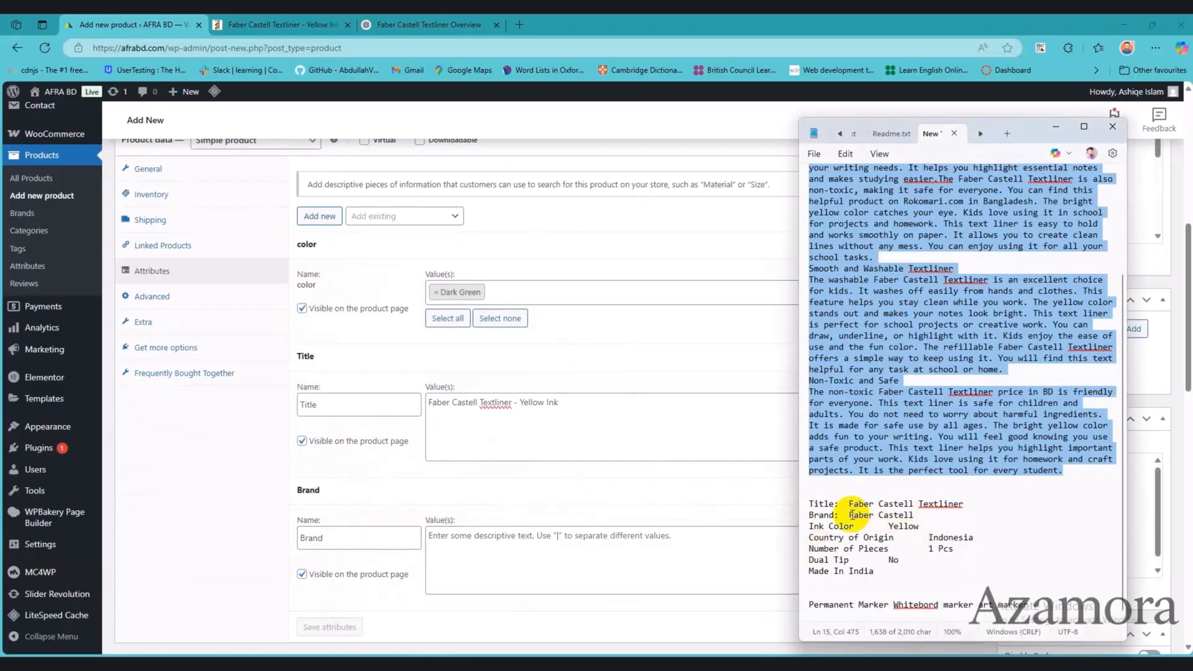
drag(850, 516, 815, 527)
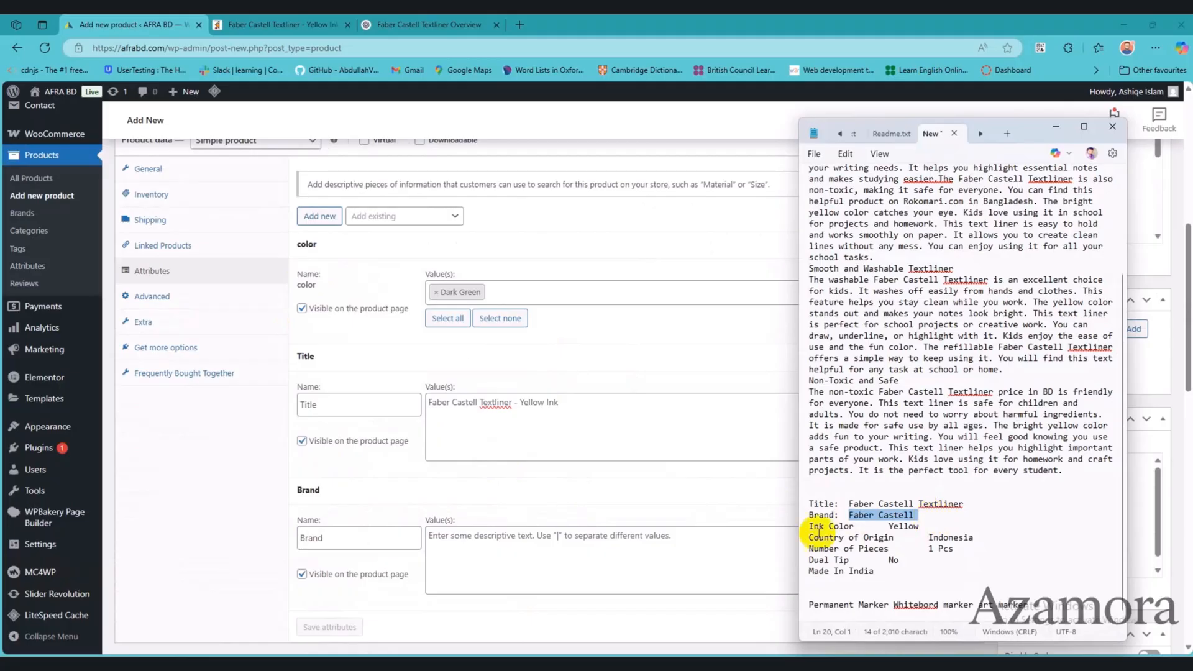
key(ctrl+c)
key(alt+Tab)
key(ctrl+v)
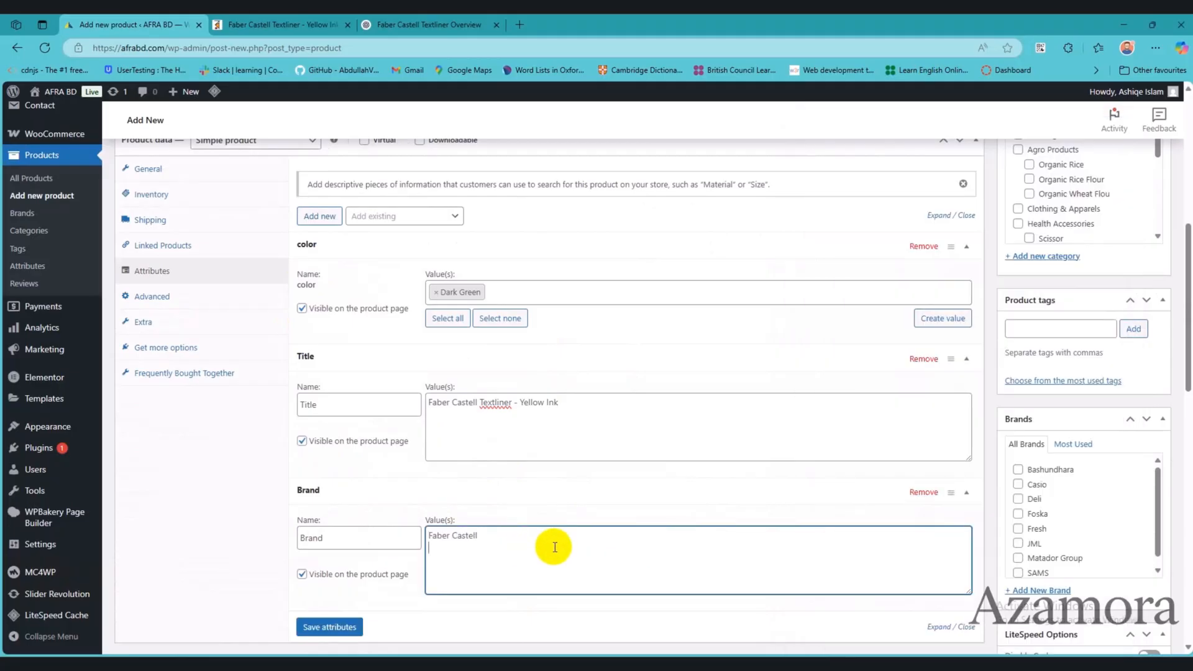
Step: Replace the Title attribute's value with Faber Castell Textliner, copied from the Notepad notes
key(alt+Tab)
drag(846, 504, 989, 502)
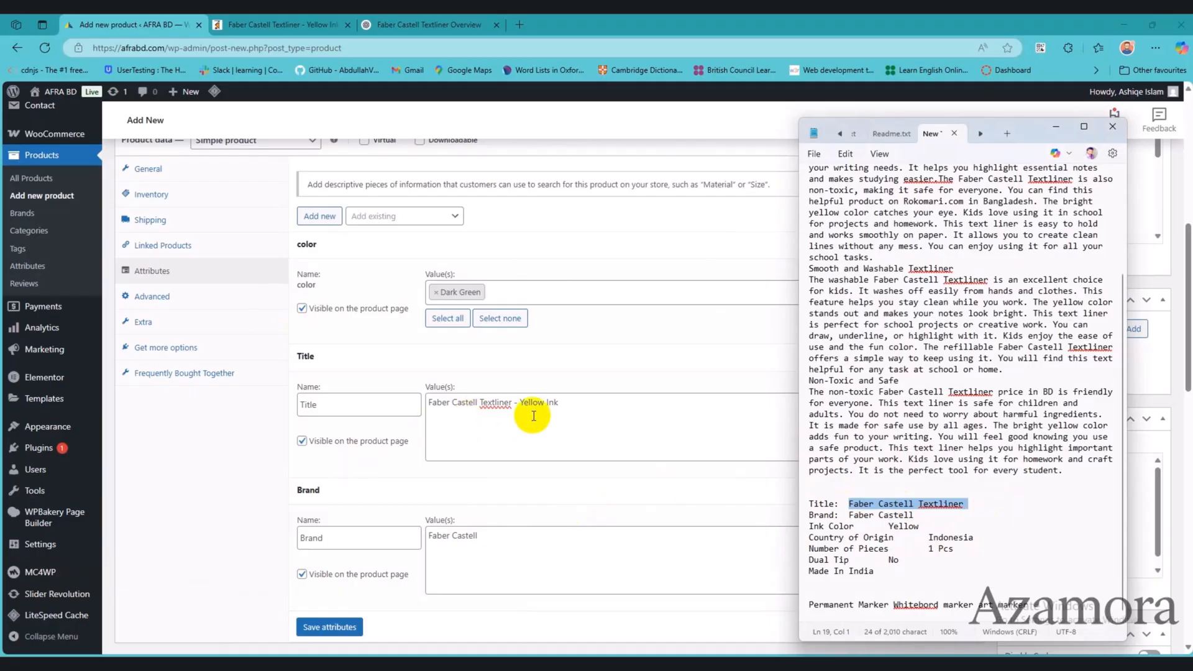
drag(611, 404, 317, 406)
key(ctrl+v)
Step: Add a custom attribute named Ink Color with the value Yellow, following the Notepad specifications
key(alt+Tab)
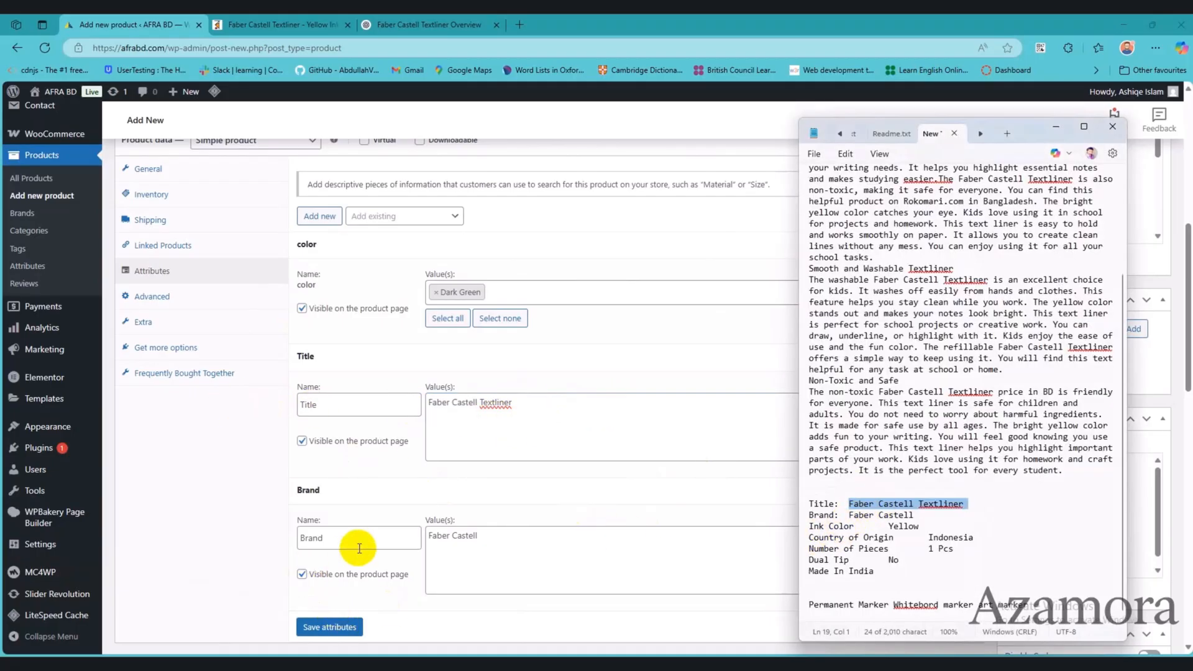
click(319, 216)
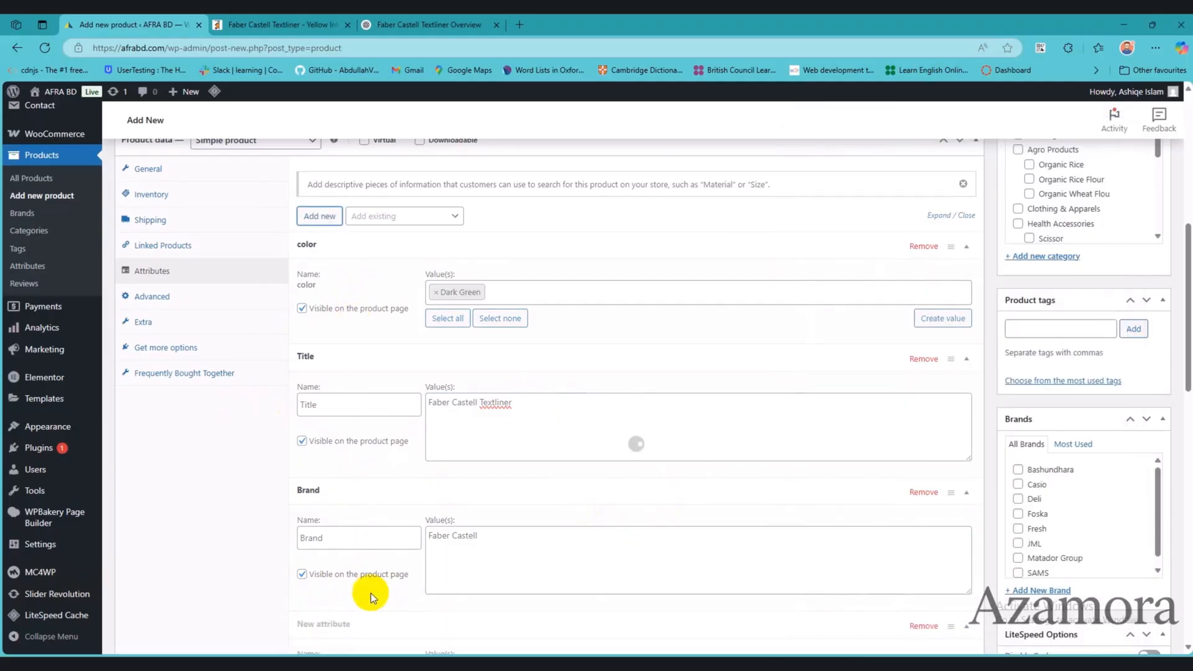
scroll(372, 572, down, 2)
click(352, 548)
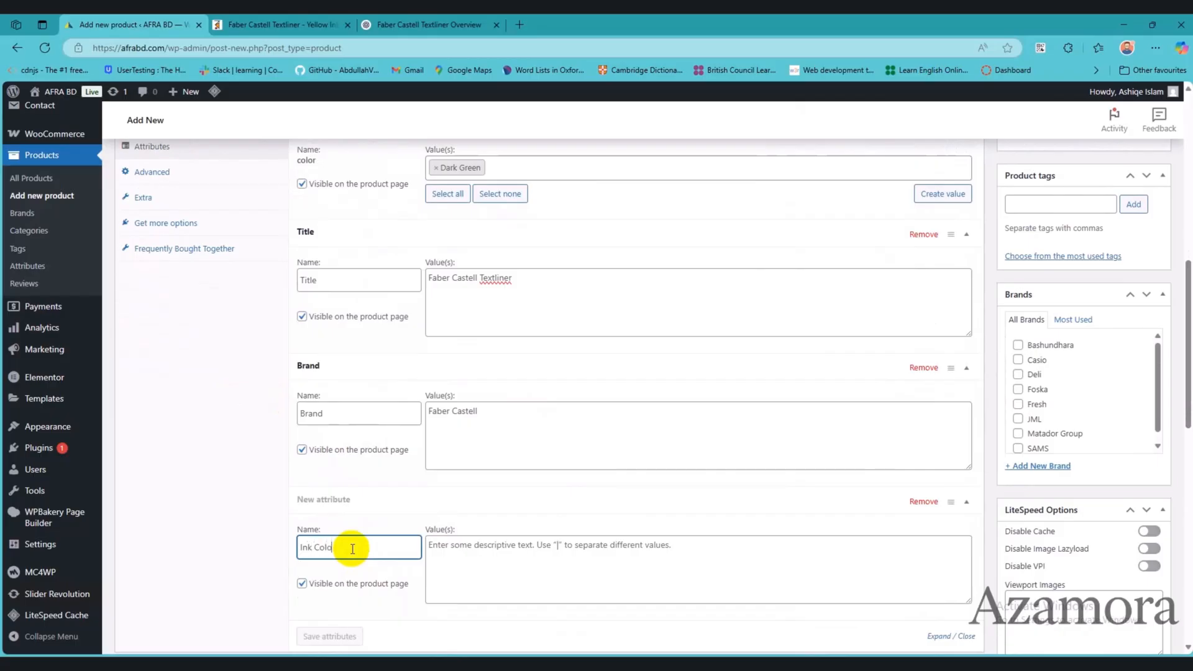
key(Tab)
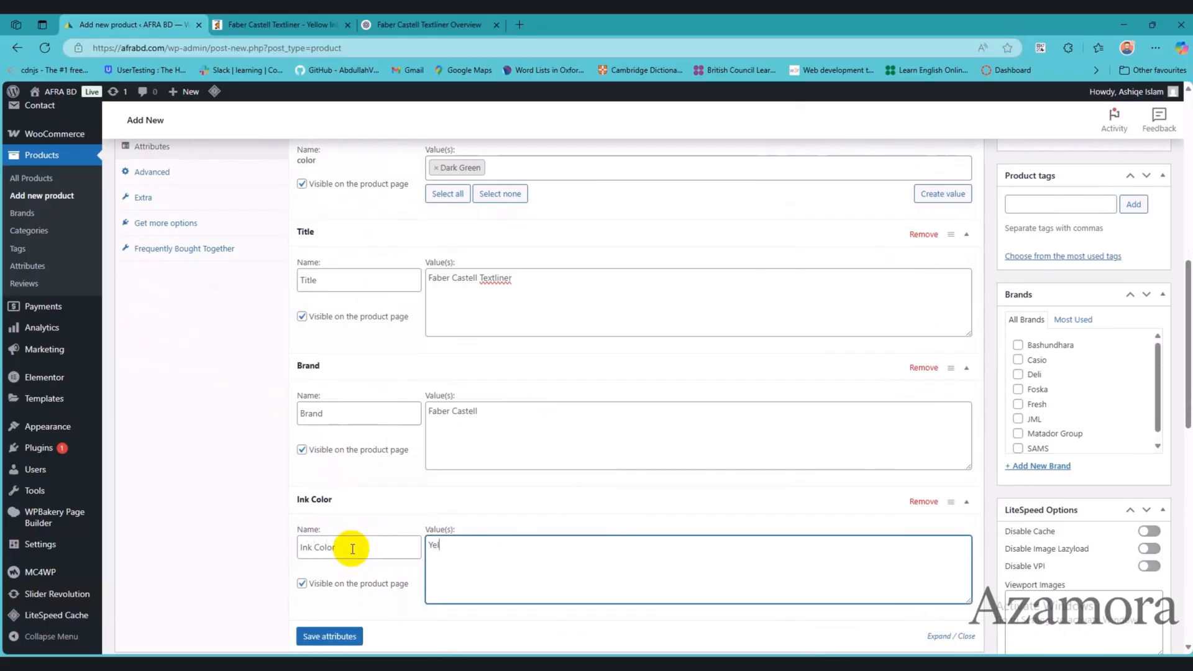
scroll(612, 383, down, 3)
Step: Add three blank custom attributes and fill the first as Country Of Origin with the value Indonesia
key(alt+Tab)
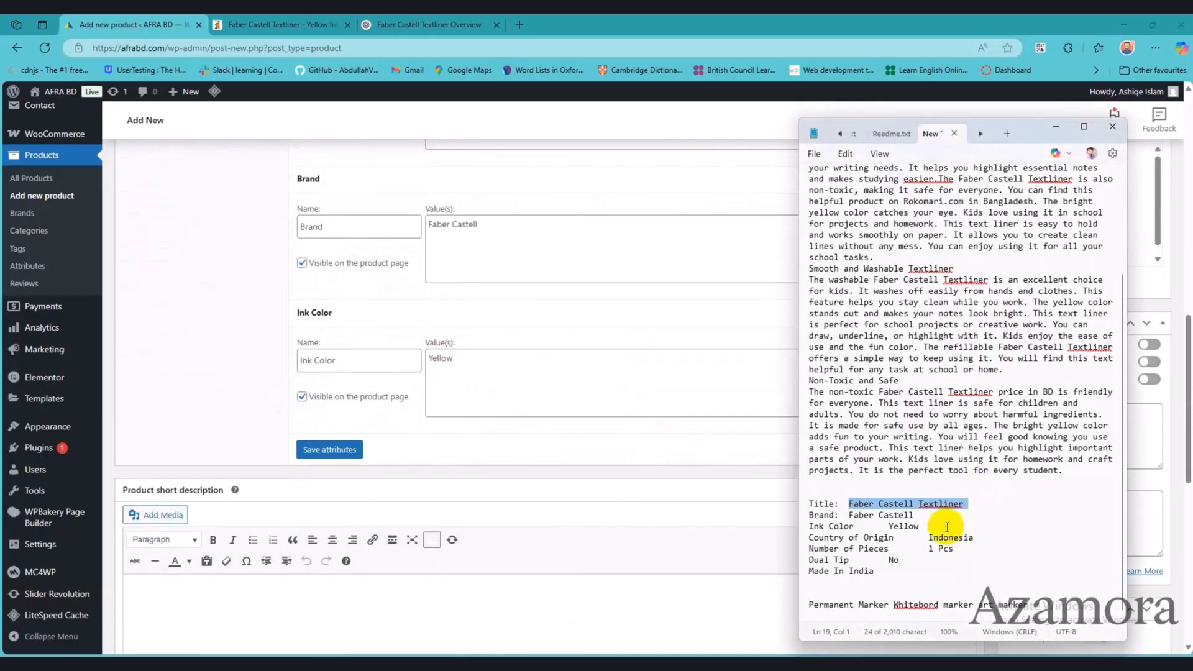
key(alt+Tab)
scroll(366, 317, up, 4)
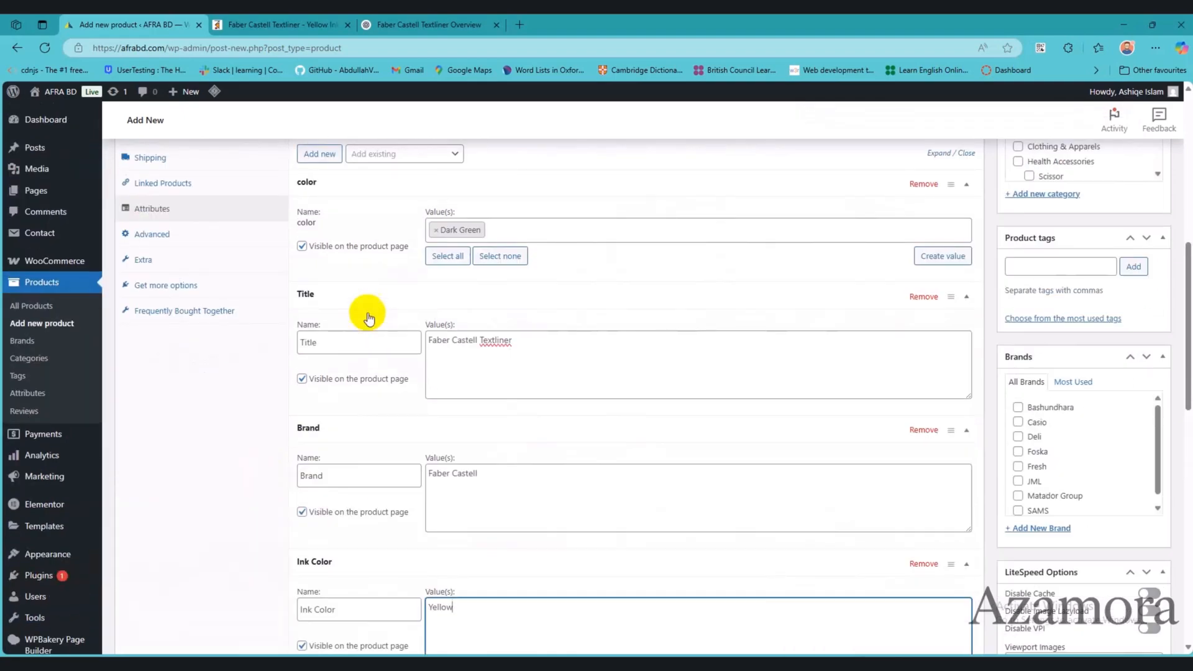
click(330, 157)
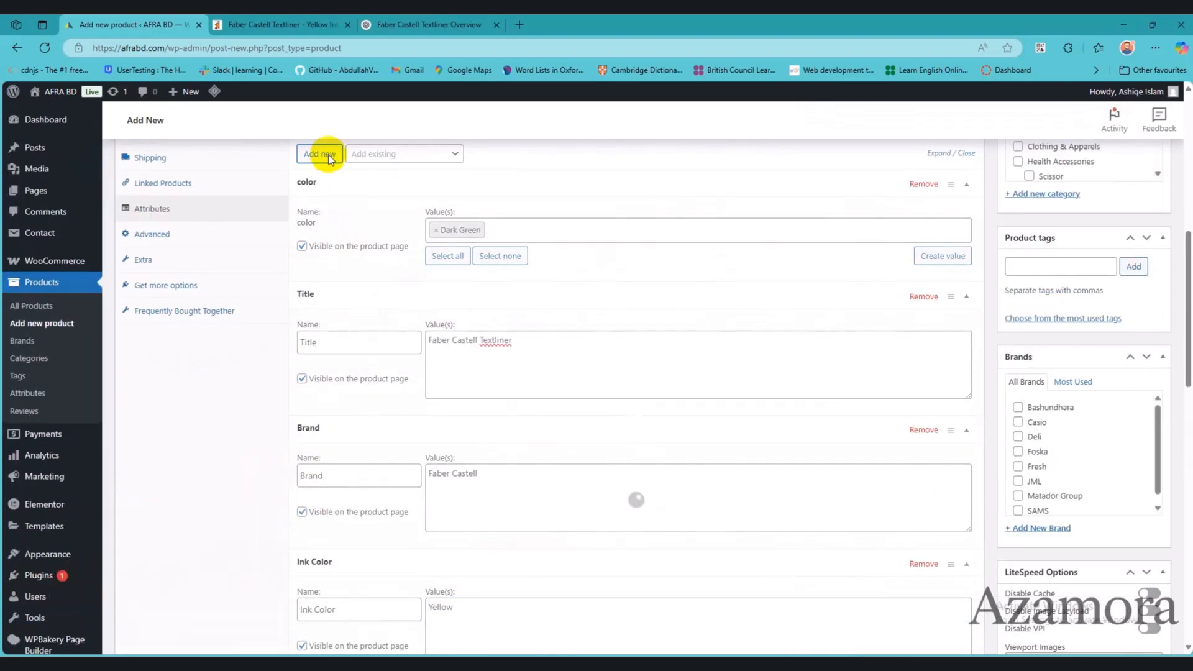
scroll(439, 354, down, 6)
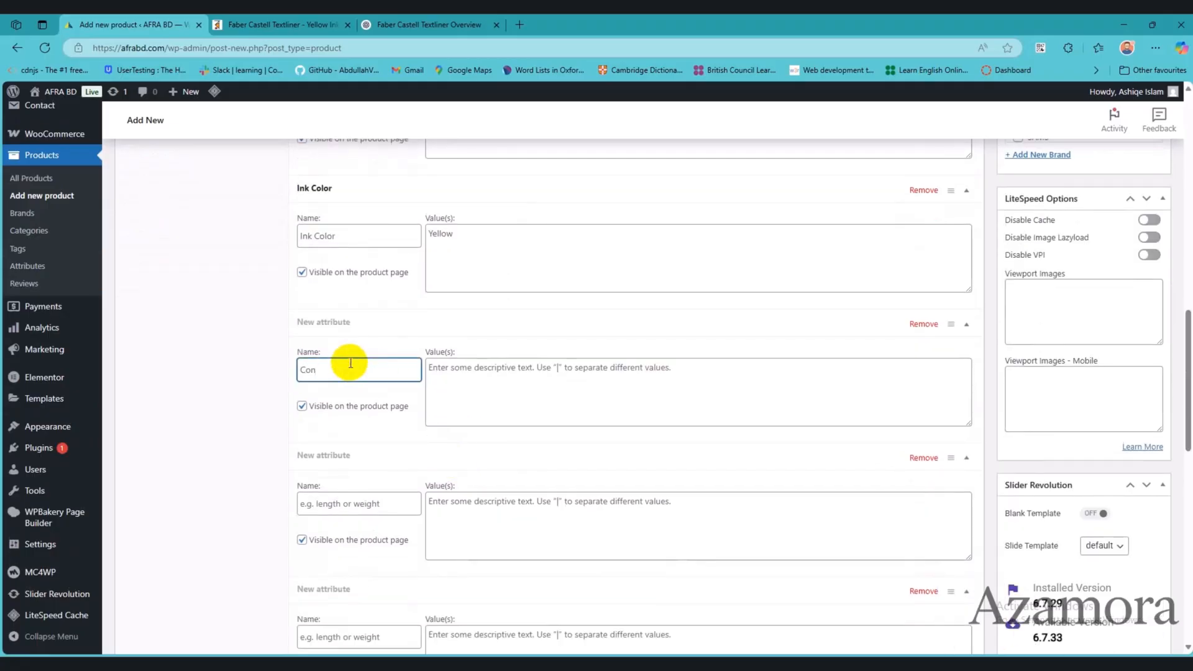
click(350, 364)
text(Country Of Origin)
key(Tab)
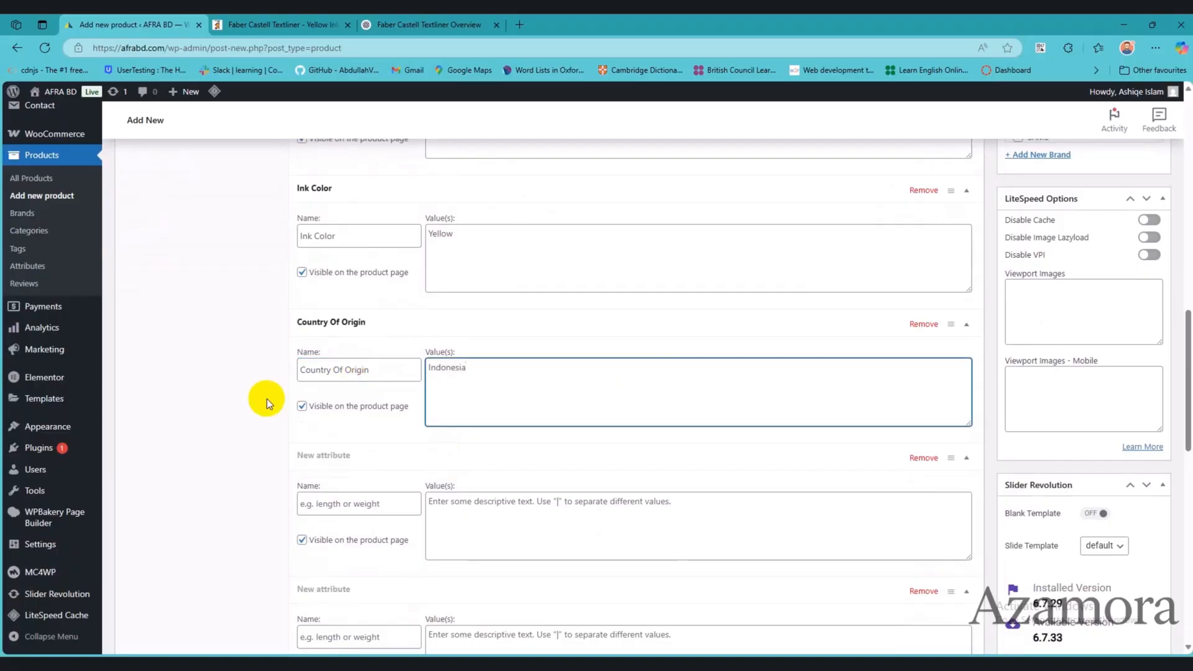
Step: Check the Notepad specifications and fill the next blank attribute as Number Of Pcs with the value 1 Pcs
key(alt+Tab)
key(alt+Tab)
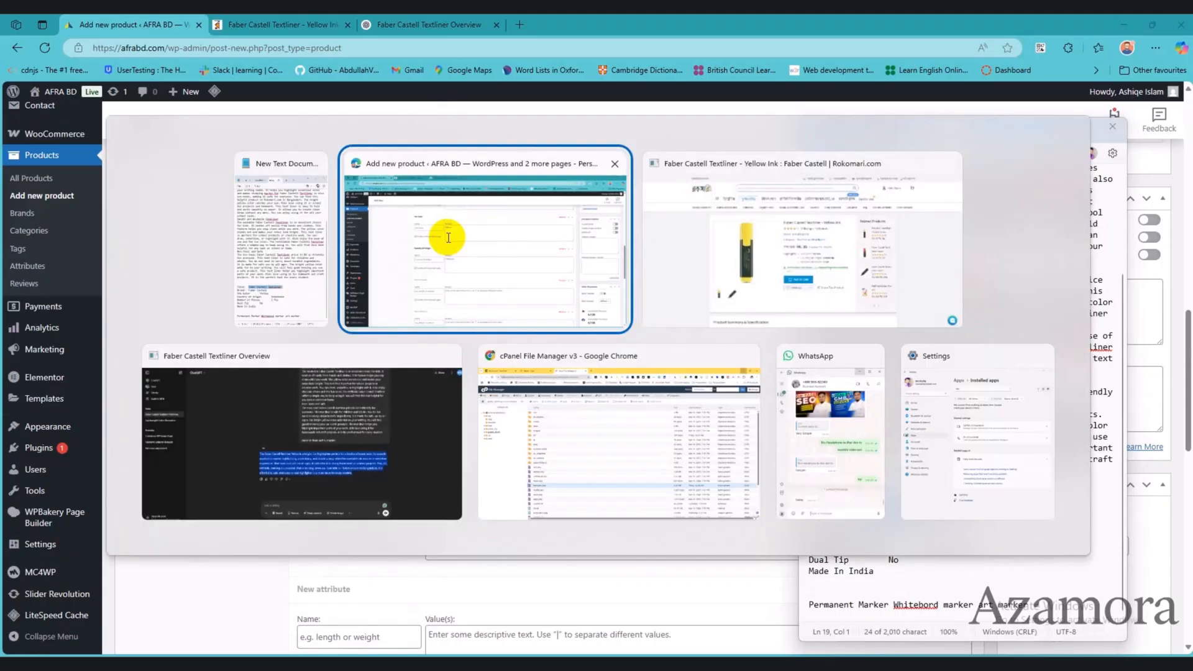
text(Indonesia)
key(alt+Tab)
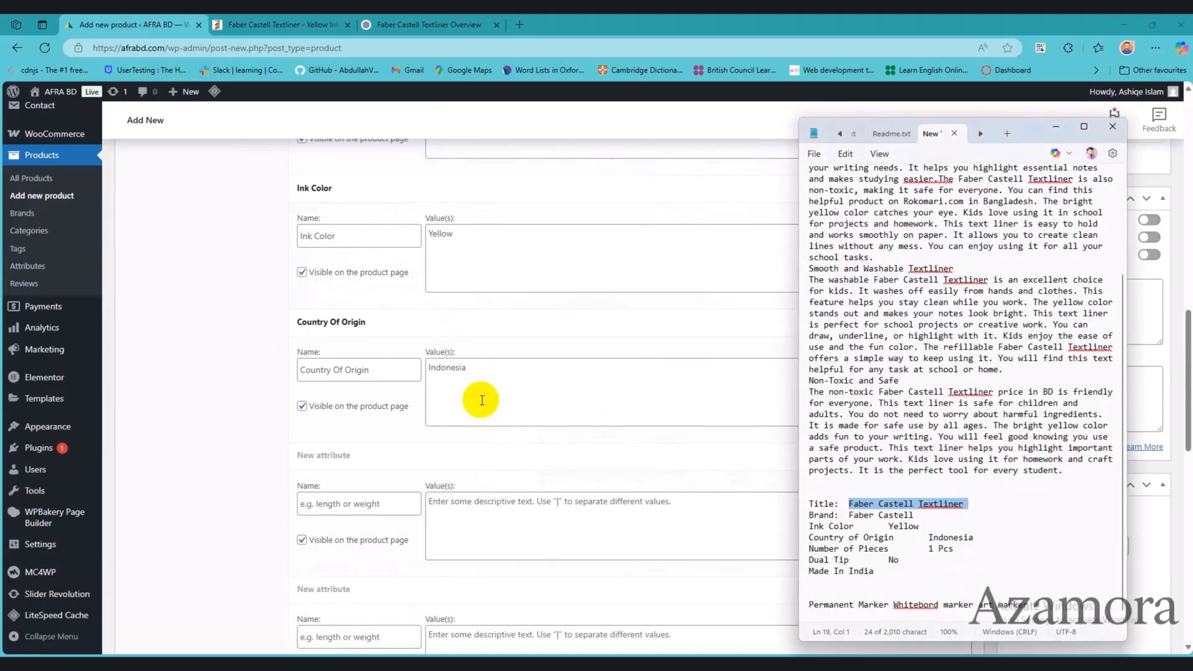
click(481, 400)
click(377, 502)
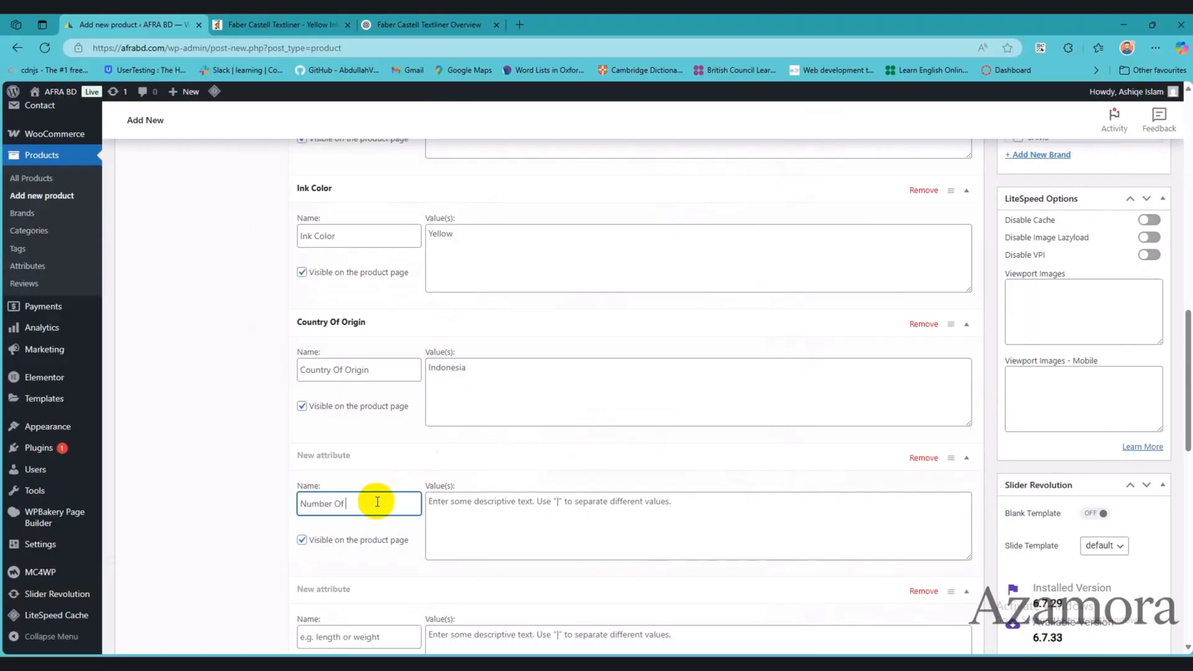
key(Tab)
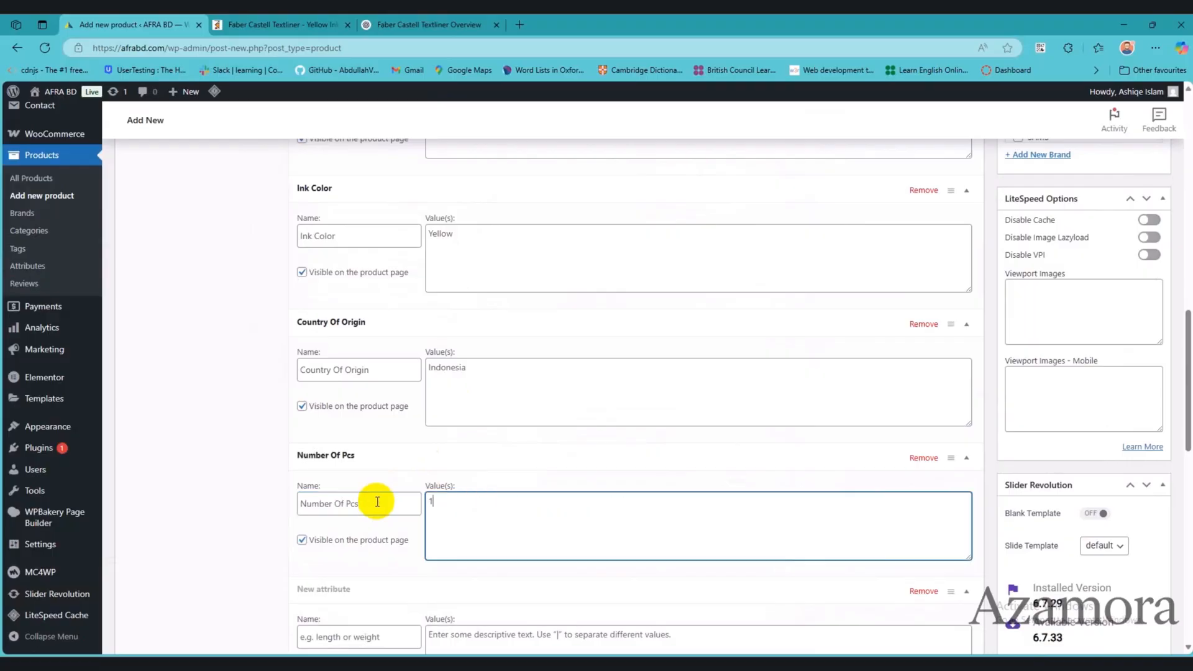
text(1 Pcs)
Step: Check the Notepad specifications and fill the last blank attribute as Dual Lip with the value No
scroll(539, 487, down, 4)
key(alt+Tab)
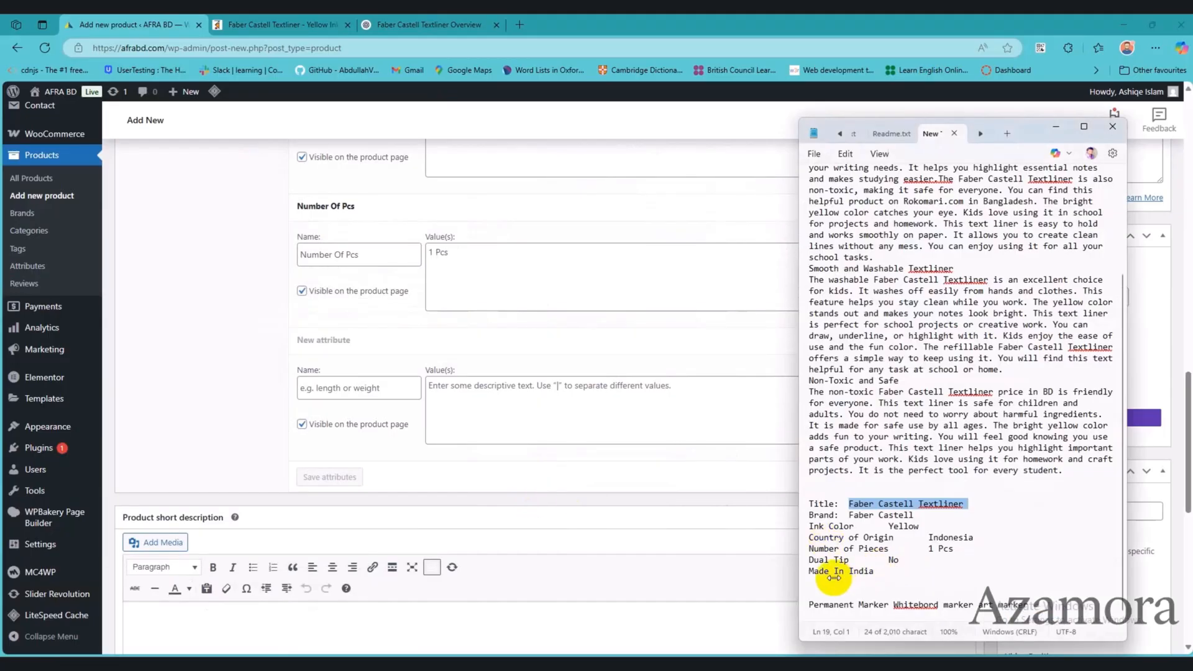
key(alt+Tab)
click(338, 388)
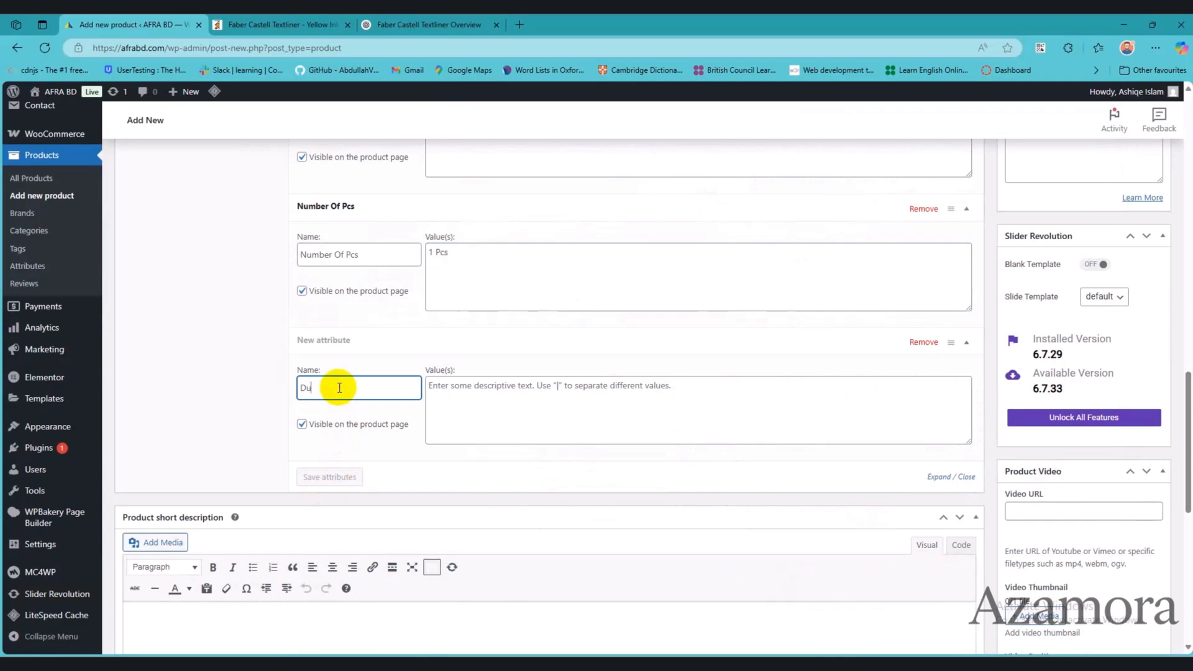
key(Tab)
text(No)
Step: Add another custom attribute named Made in with the value India from the notes
scroll(339, 387, up, 13)
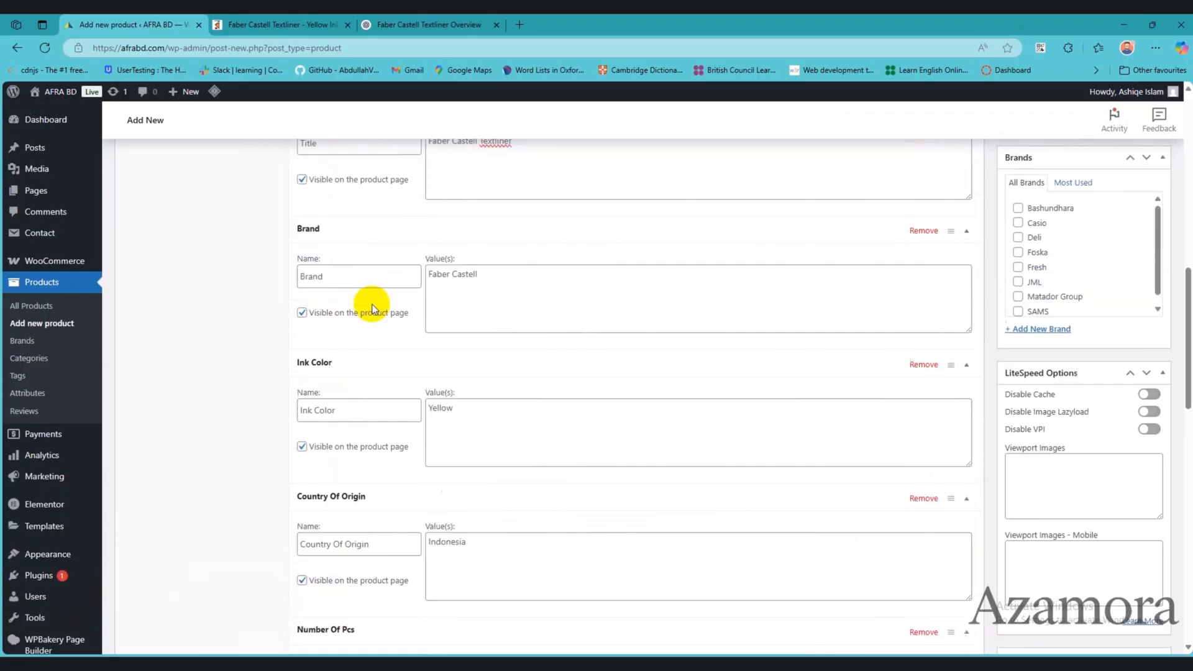
click(320, 341)
scroll(388, 445, down, 14)
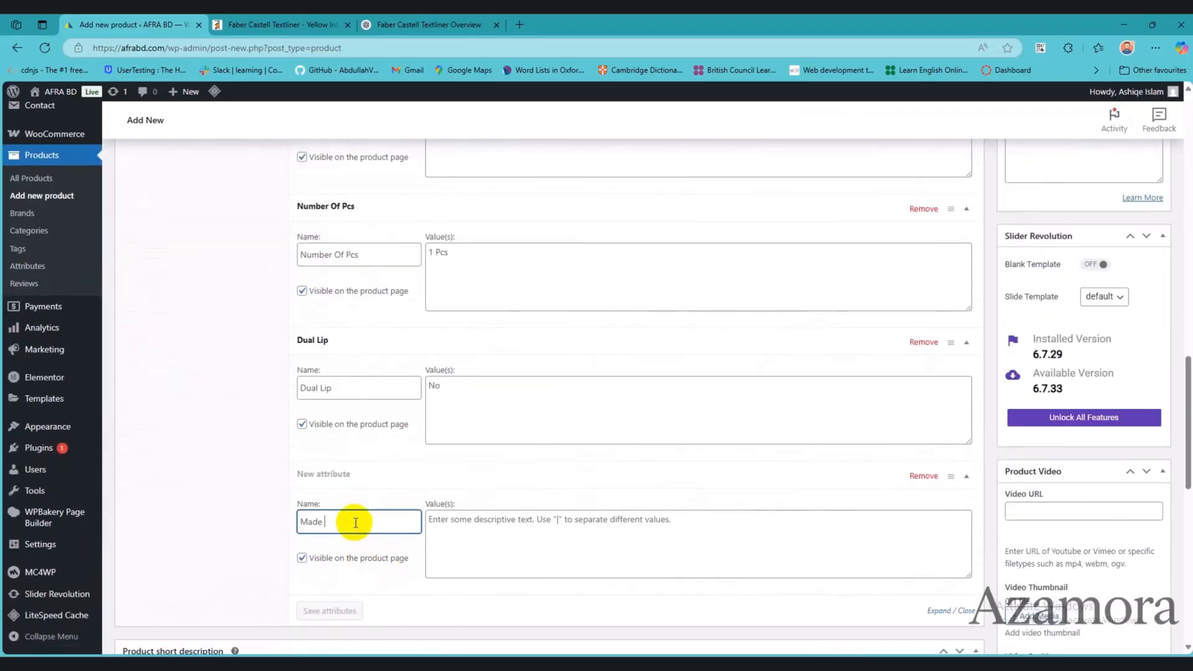
key(Tab)
text(Idi)
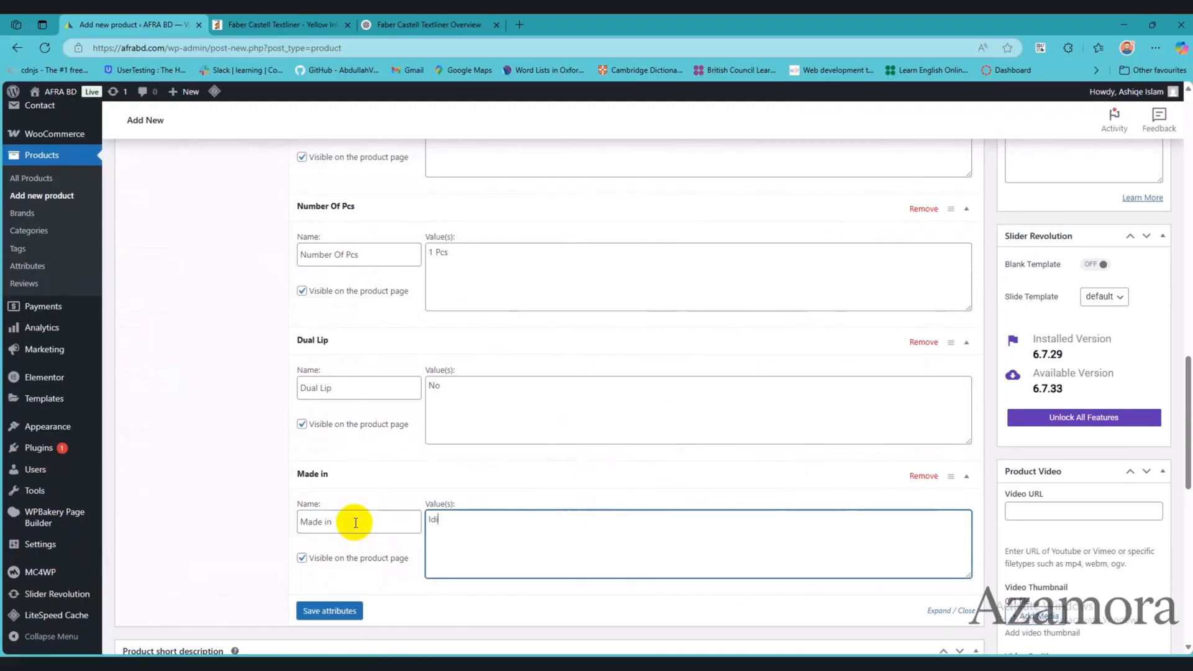
text(a)
scroll(553, 487, up, 5)
scroll(547, 486, down, 8)
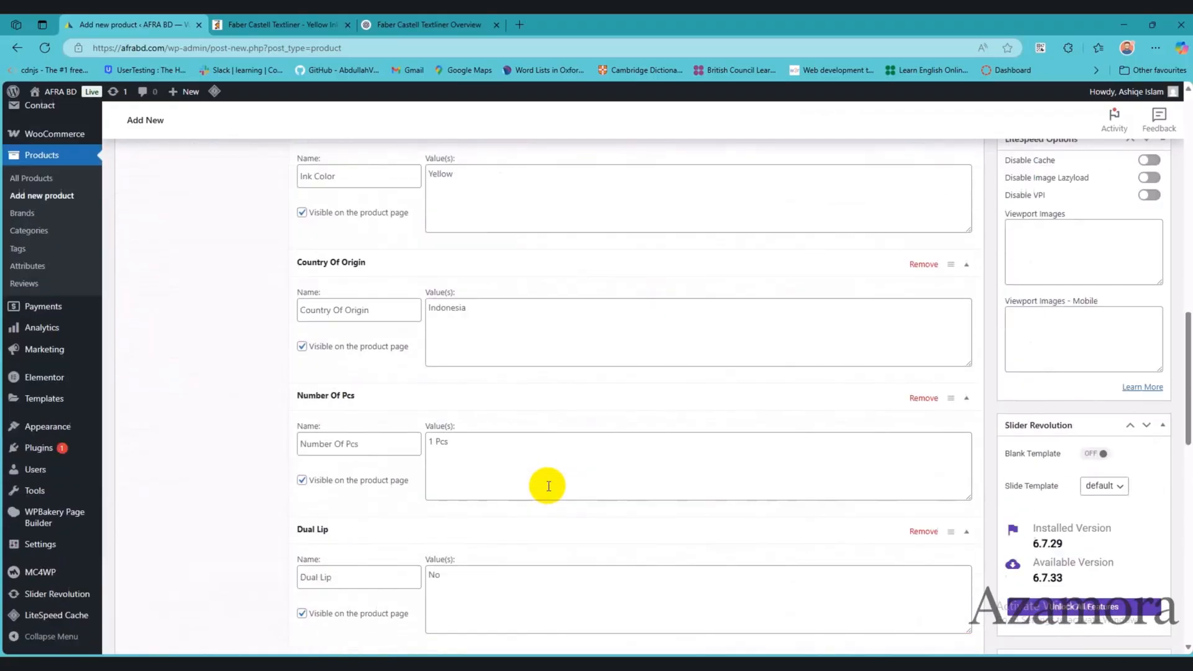
Step: Copy the full three-section Faber Castell Textliner text from the Notepad notes into the Product features description
scroll(547, 486, down, 5)
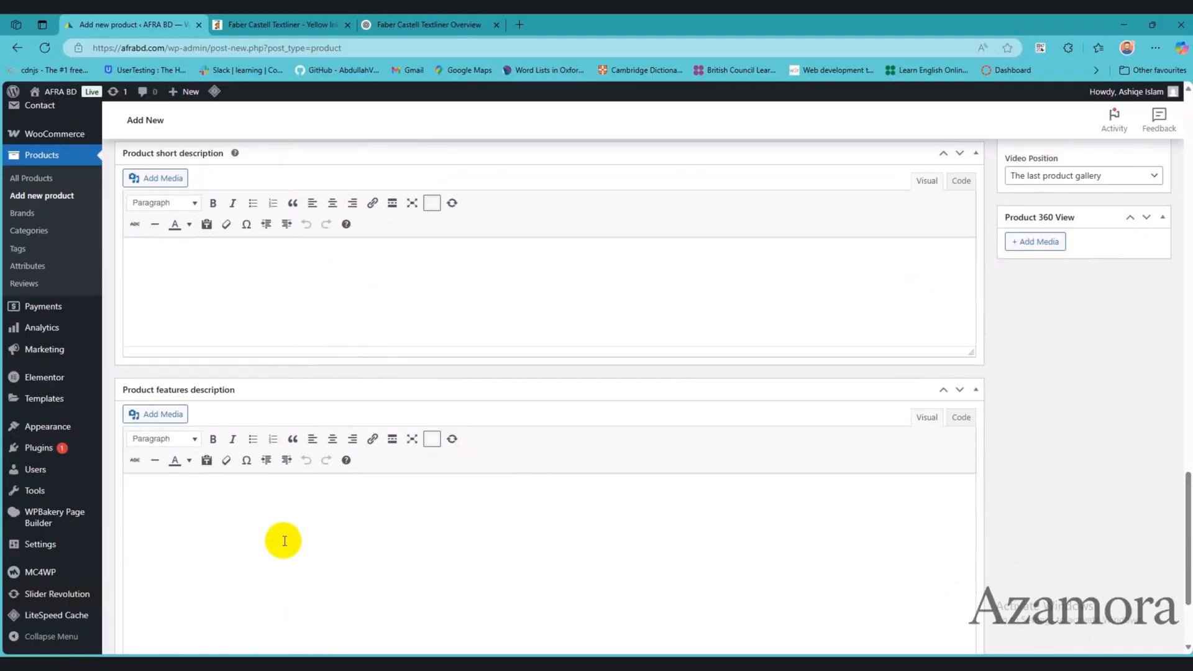
key(alt+Tab)
scroll(988, 516, up, 2)
click(1066, 538)
drag(1066, 539, 811, 214)
key(ctrl+c)
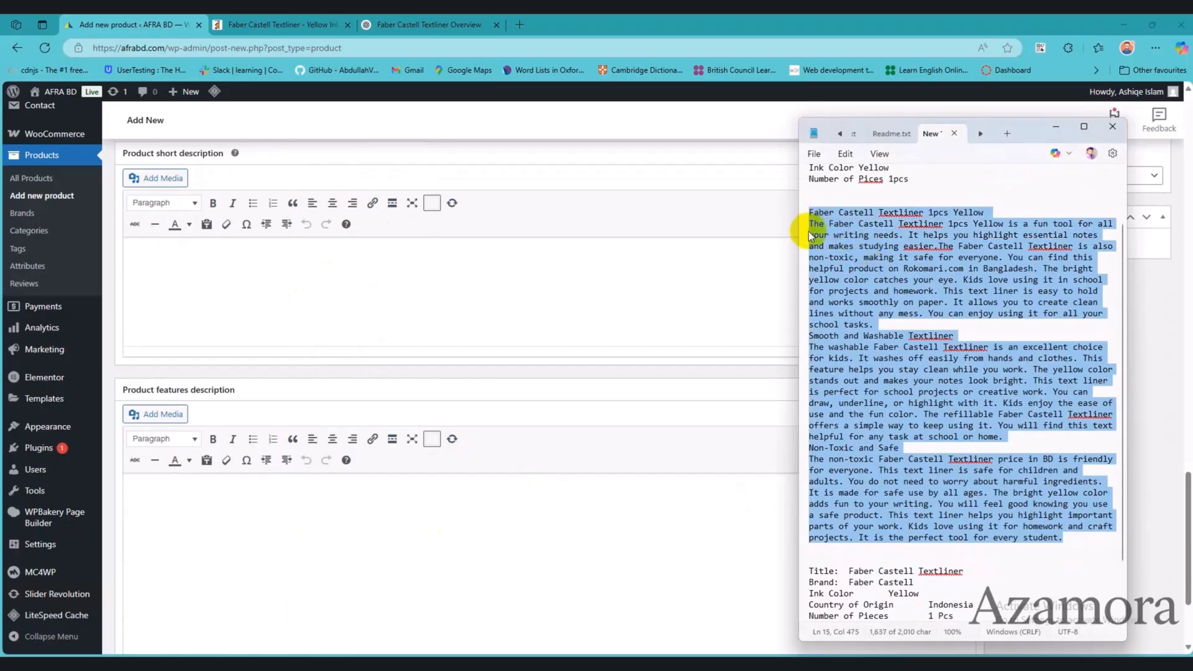
click(352, 555)
key(ctrl+v)
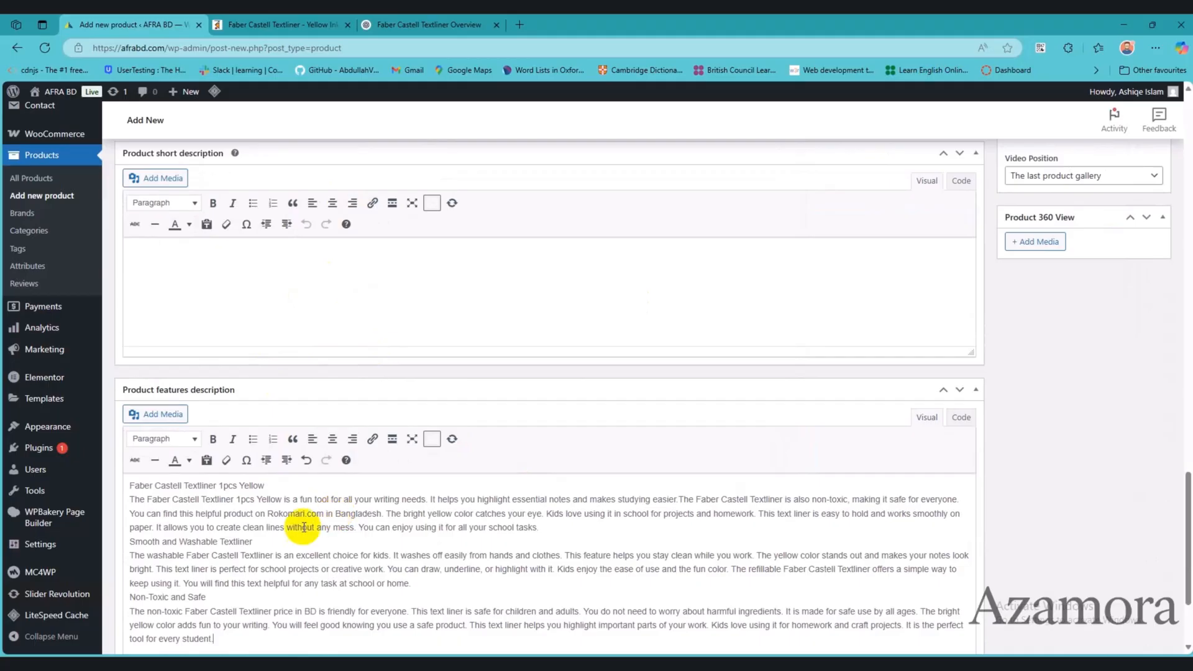
Step: Copy the whole main product description into the Product short description
scroll(381, 420, up, 10)
scroll(393, 393, up, 10)
drag(448, 400, 129, 340)
key(ctrl+c)
scroll(399, 519, down, 20)
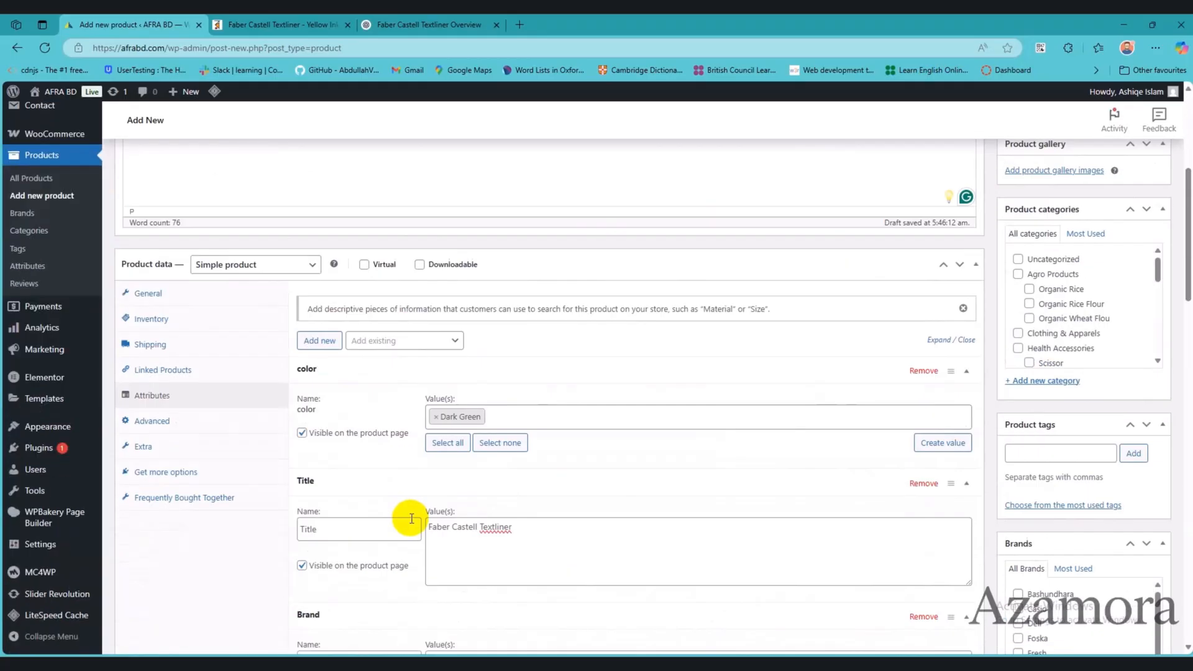
click(302, 402)
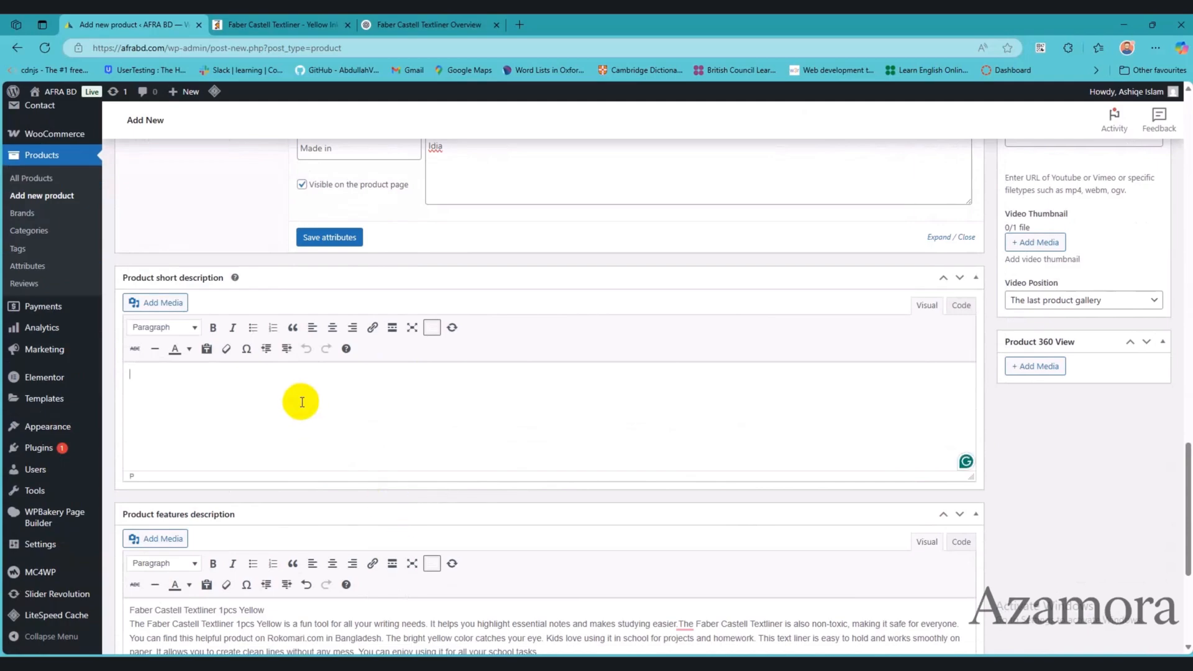
key(ctrl+v)
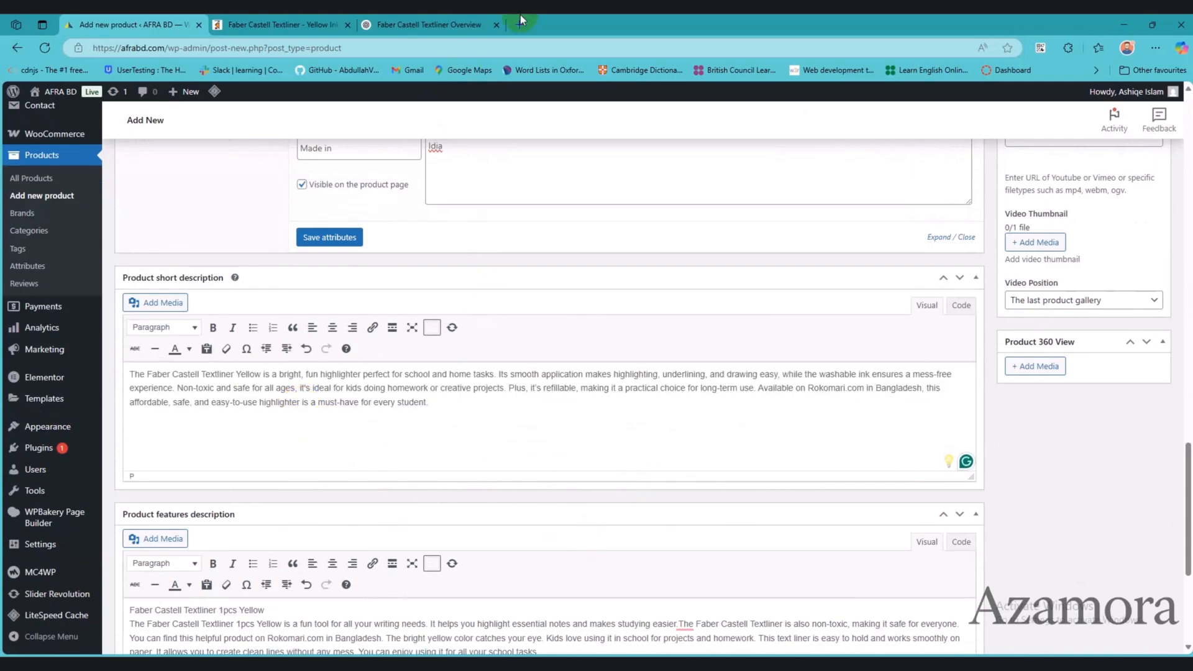
Step: Open afrabd.com in a new tab and read the short description on the 6 Colour Glitter Pen Set product page
click(521, 18)
text(afra)
key(Return)
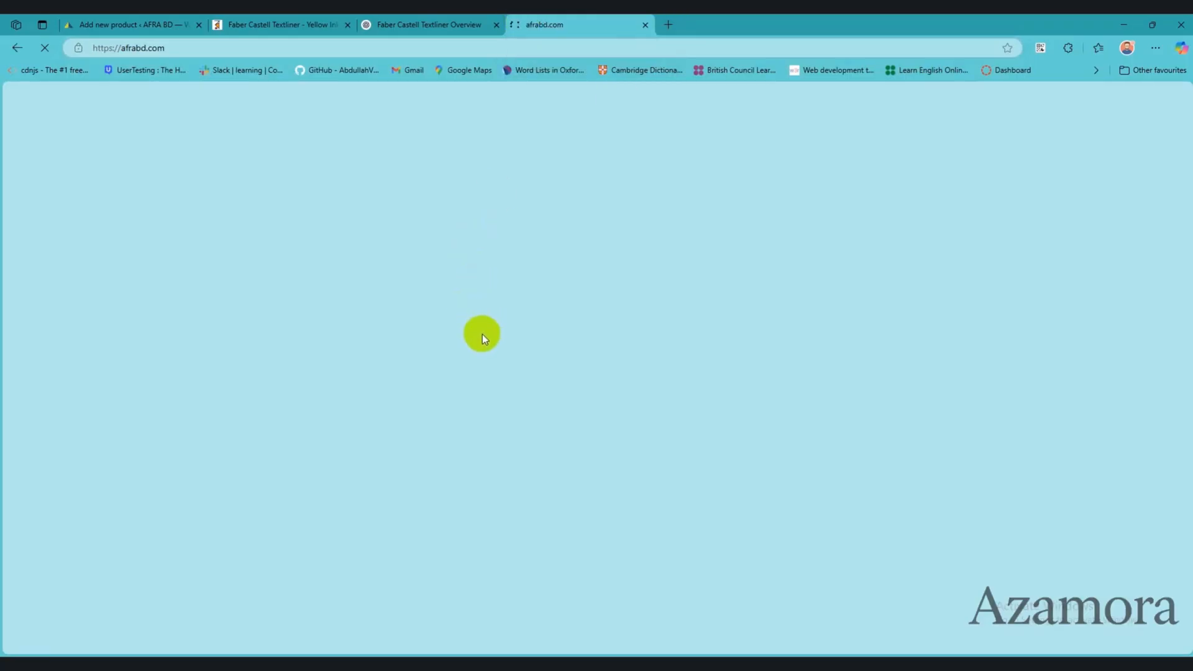
scroll(354, 458, down, 5)
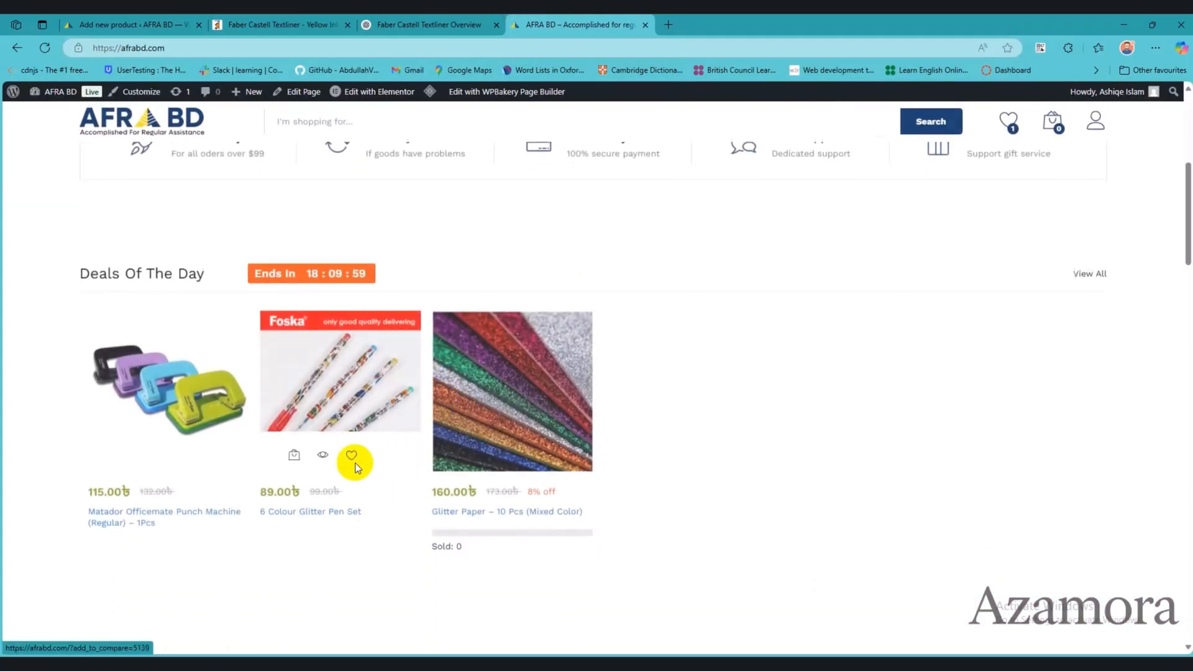
click(339, 358)
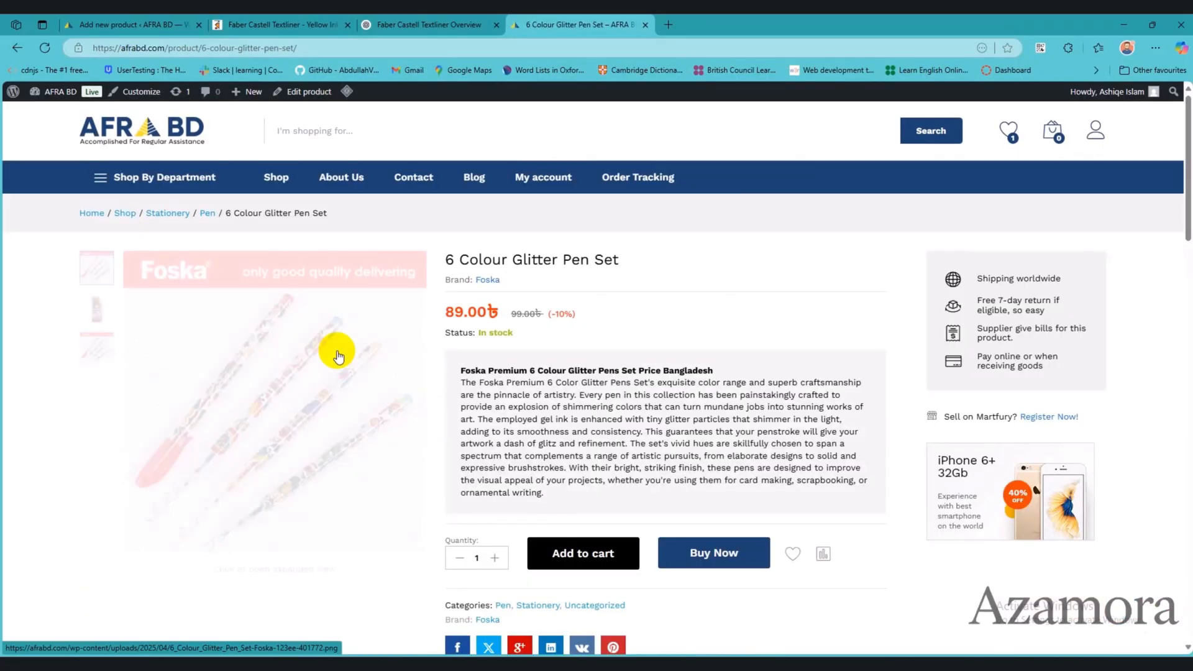
drag(457, 372, 514, 496)
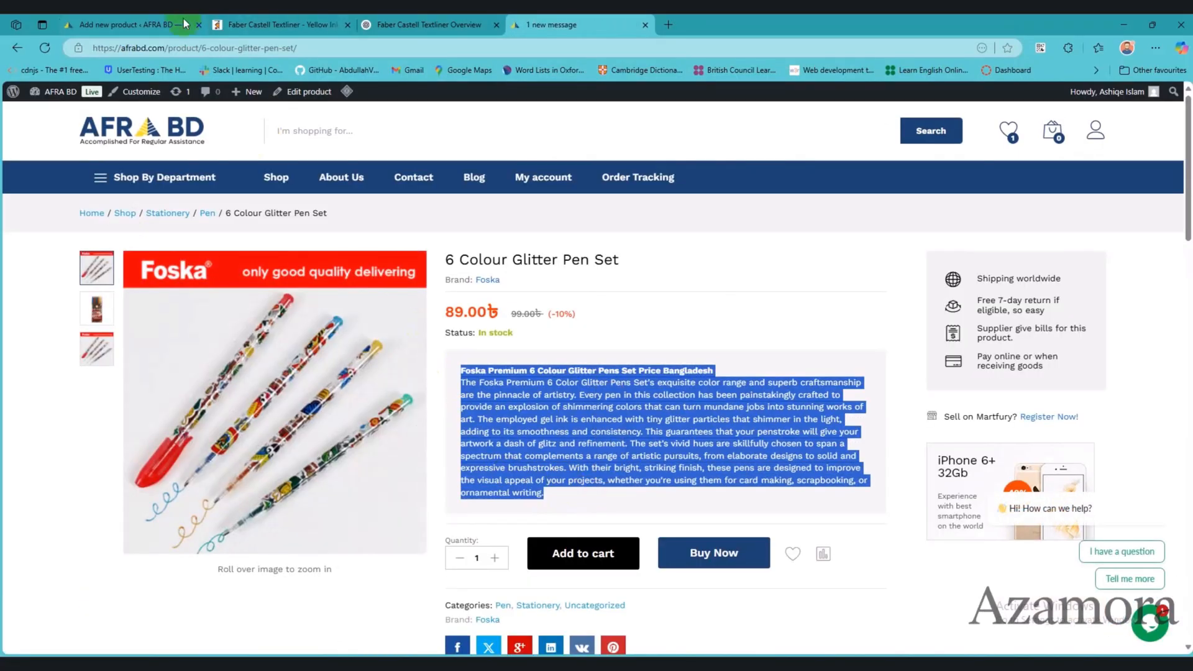
Step: Compare the Description and Specification sections of the Glitter Pen Set page with the new product's short and features descriptions
scroll(675, 484, down, 10)
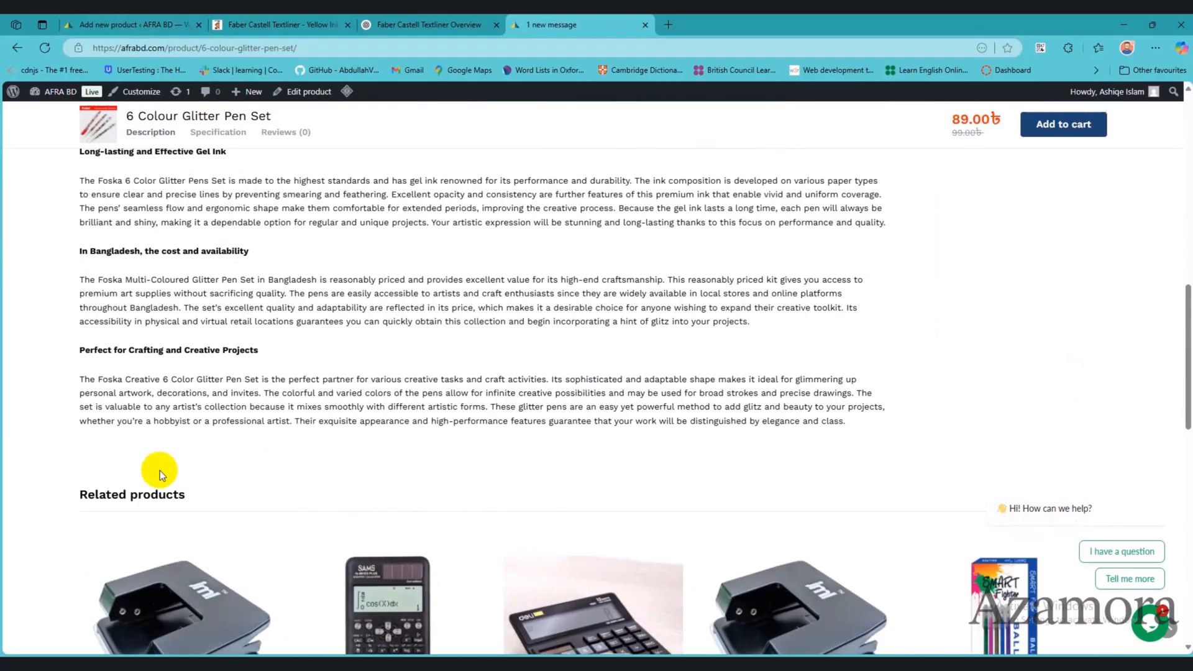
scroll(160, 471, up, 5)
click(238, 361)
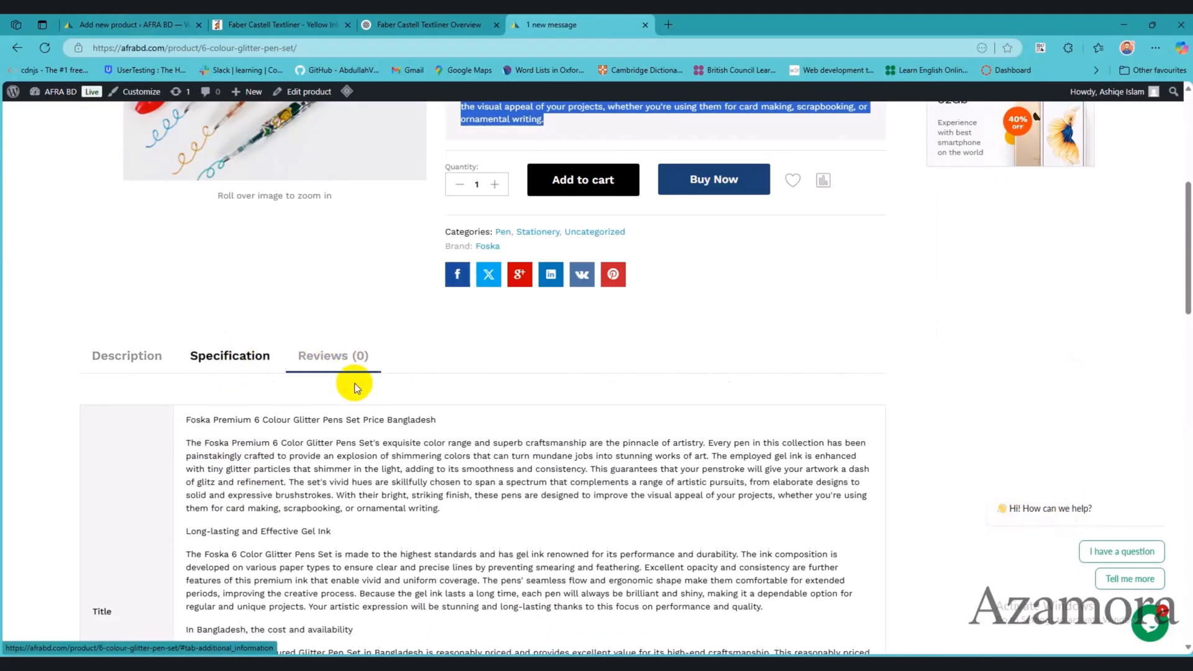
click(142, 21)
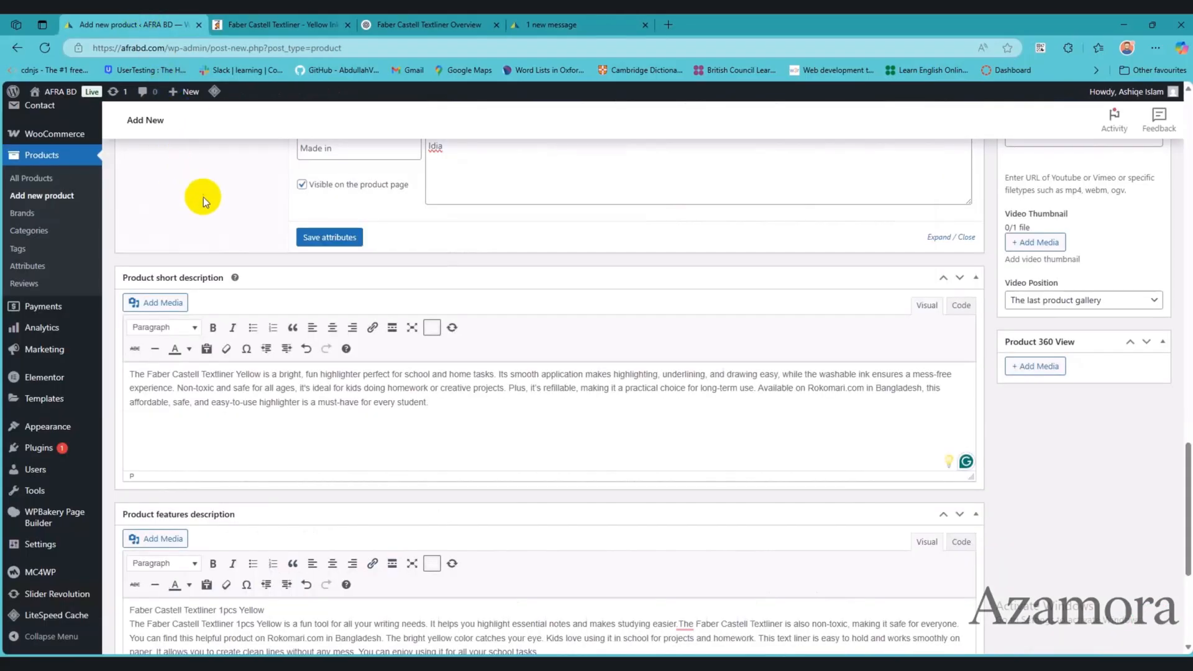
click(285, 19)
click(429, 25)
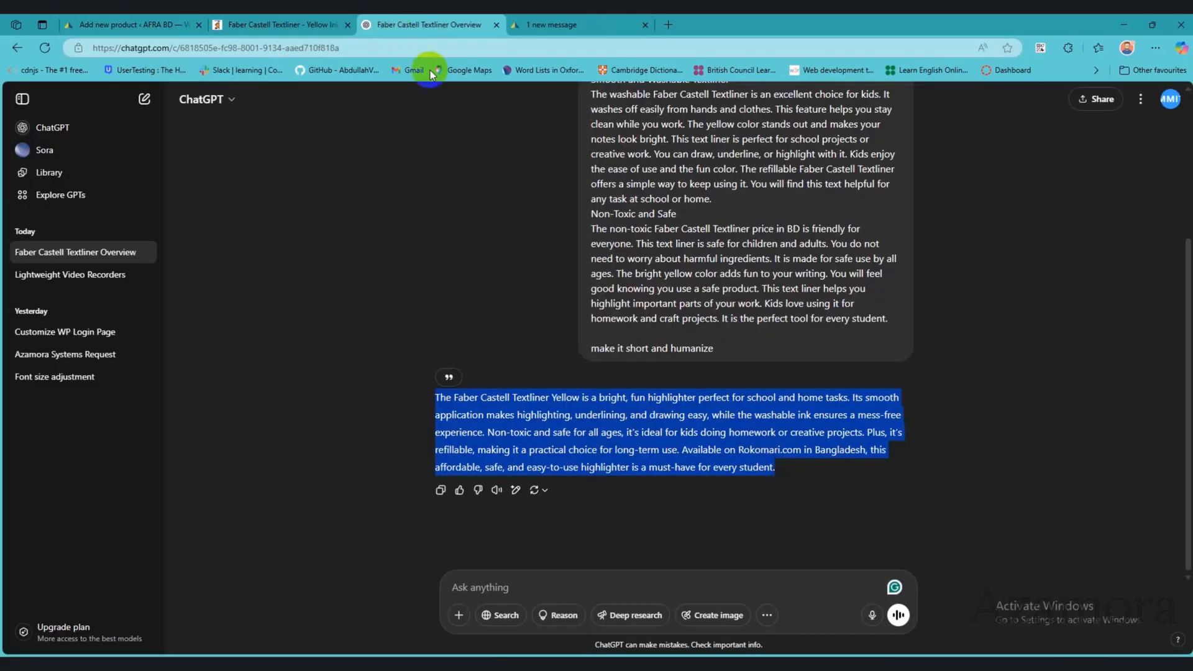
click(609, 25)
scroll(597, 491, down, 7)
scroll(598, 491, up, 4)
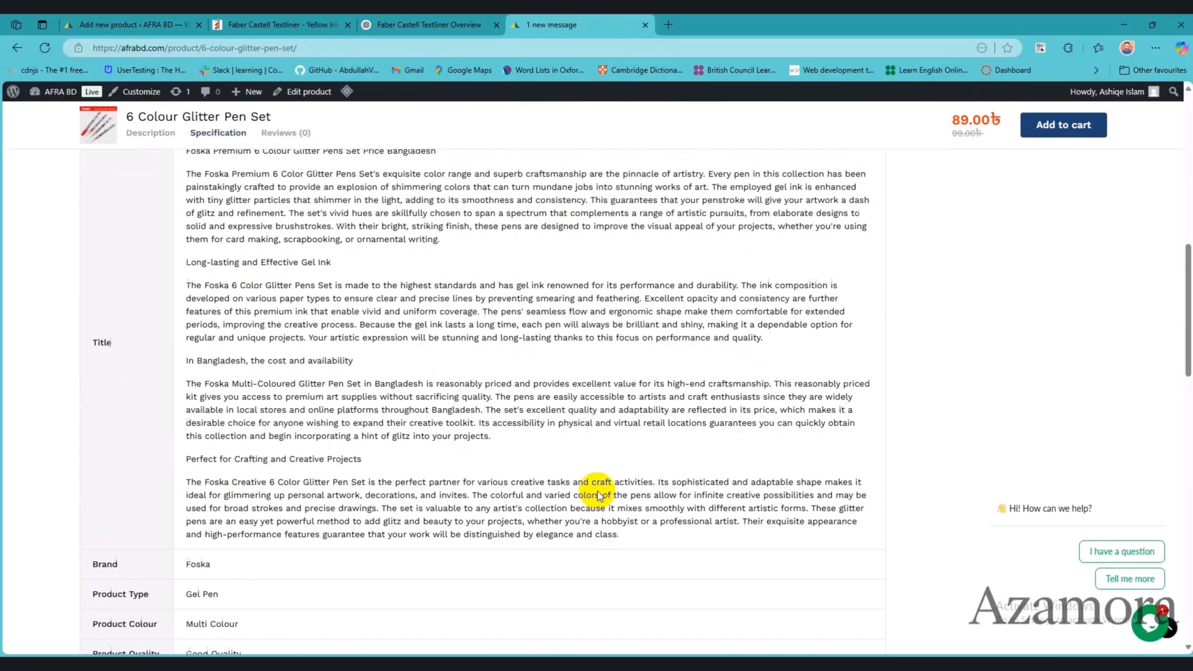
scroll(597, 492, up, 1)
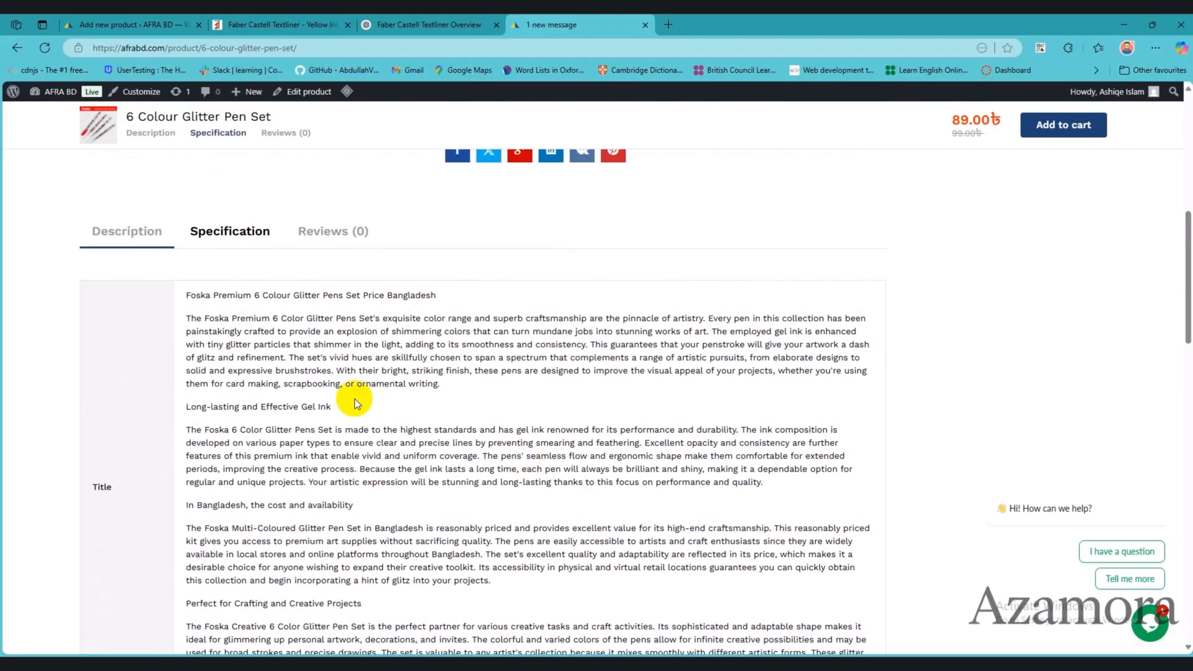
click(133, 24)
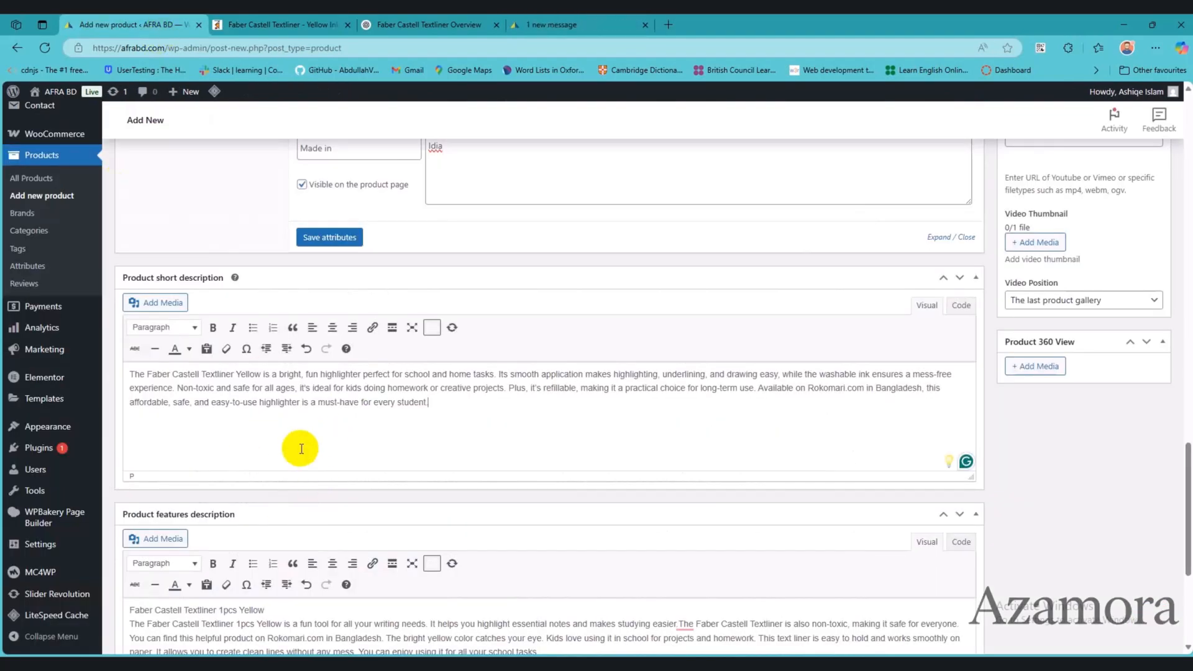
scroll(305, 459, down, 5)
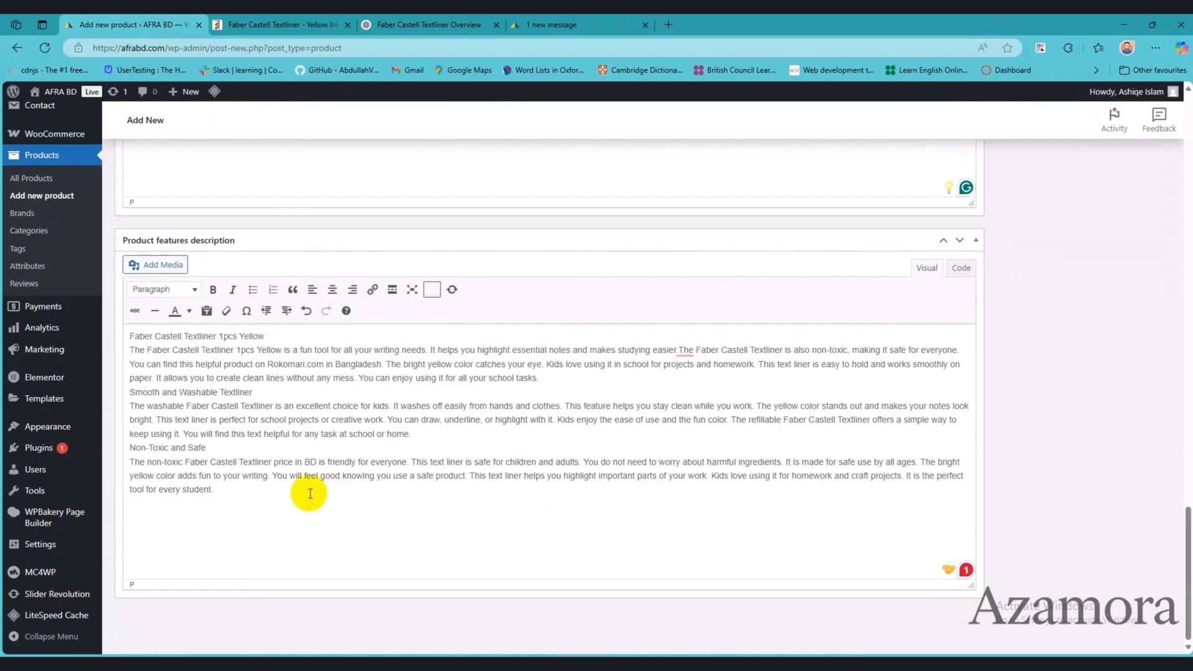
scroll(308, 490, up, 5)
scroll(1023, 469, up, 7)
scroll(1057, 444, up, 15)
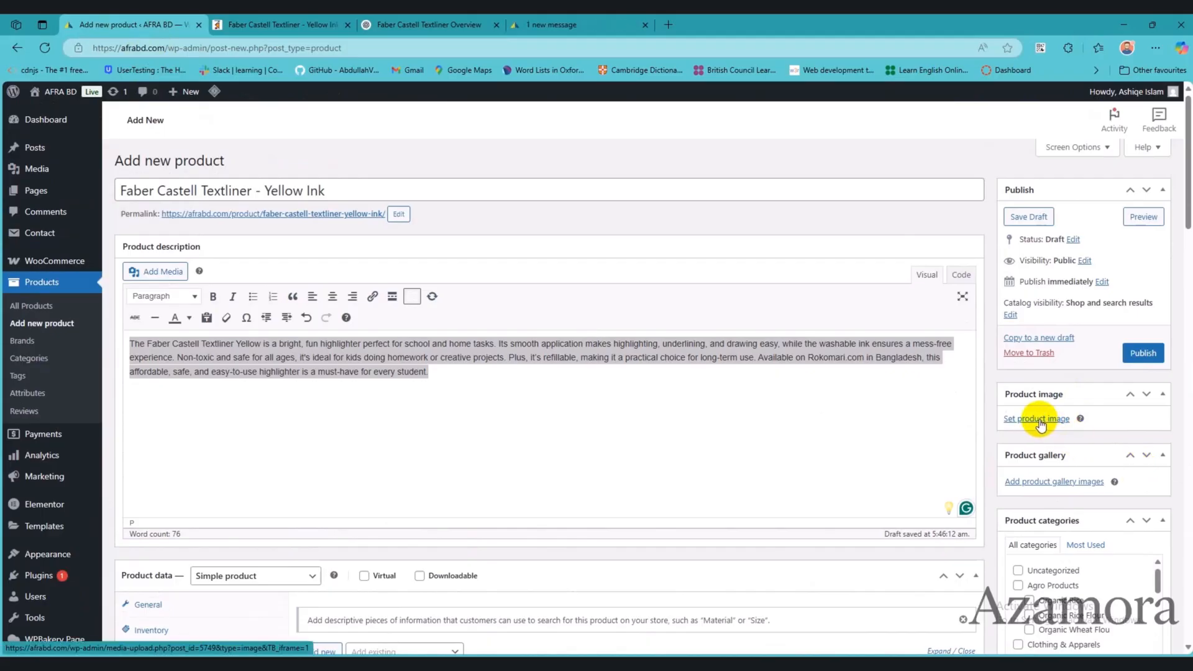
click(1041, 425)
click(54, 141)
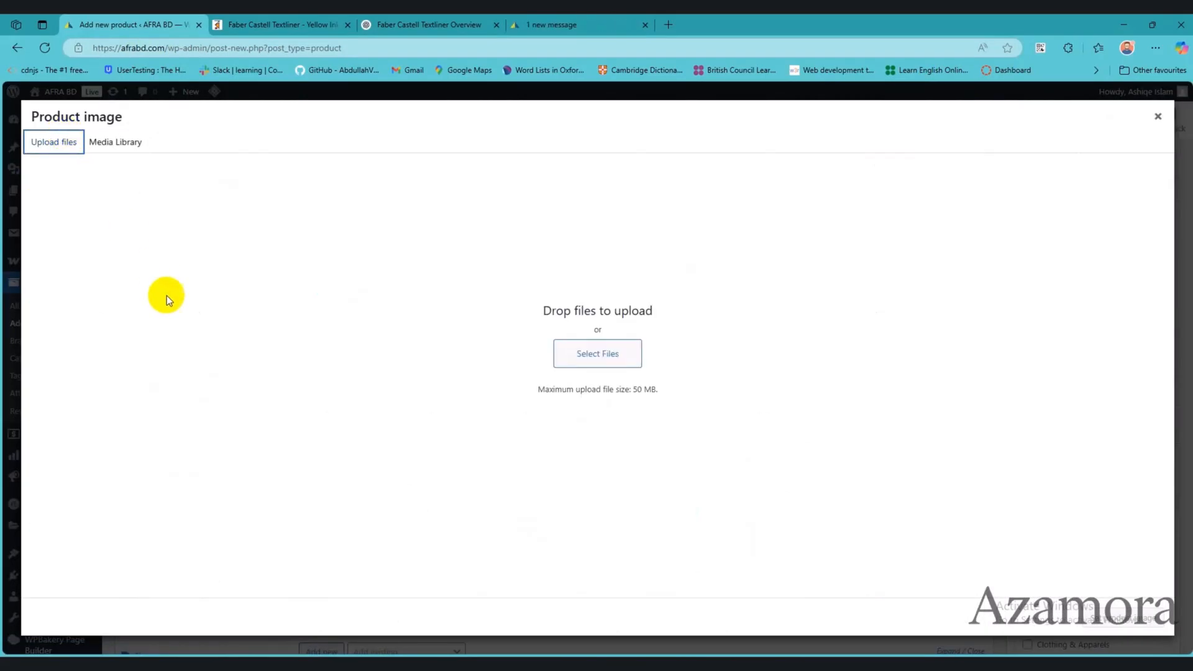
click(1154, 117)
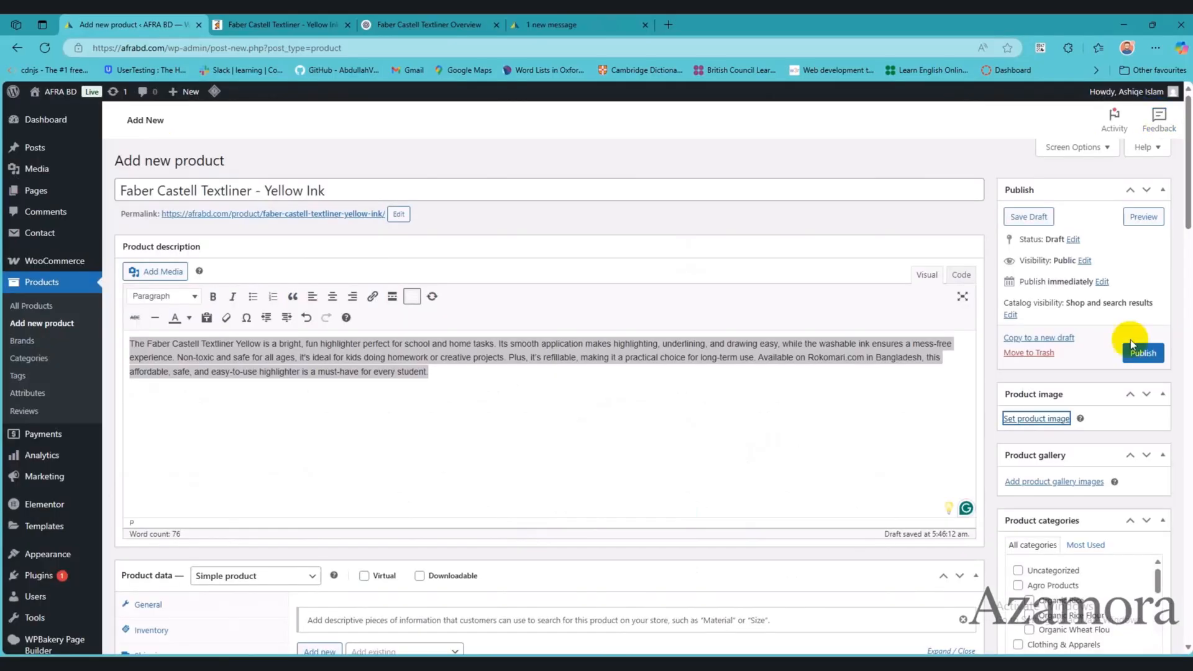
Step: Upload the two Faber_Castell_Textliner_Yellow_Color images from Downloads and set the upright marker photo as the product image
click(1050, 418)
click(113, 143)
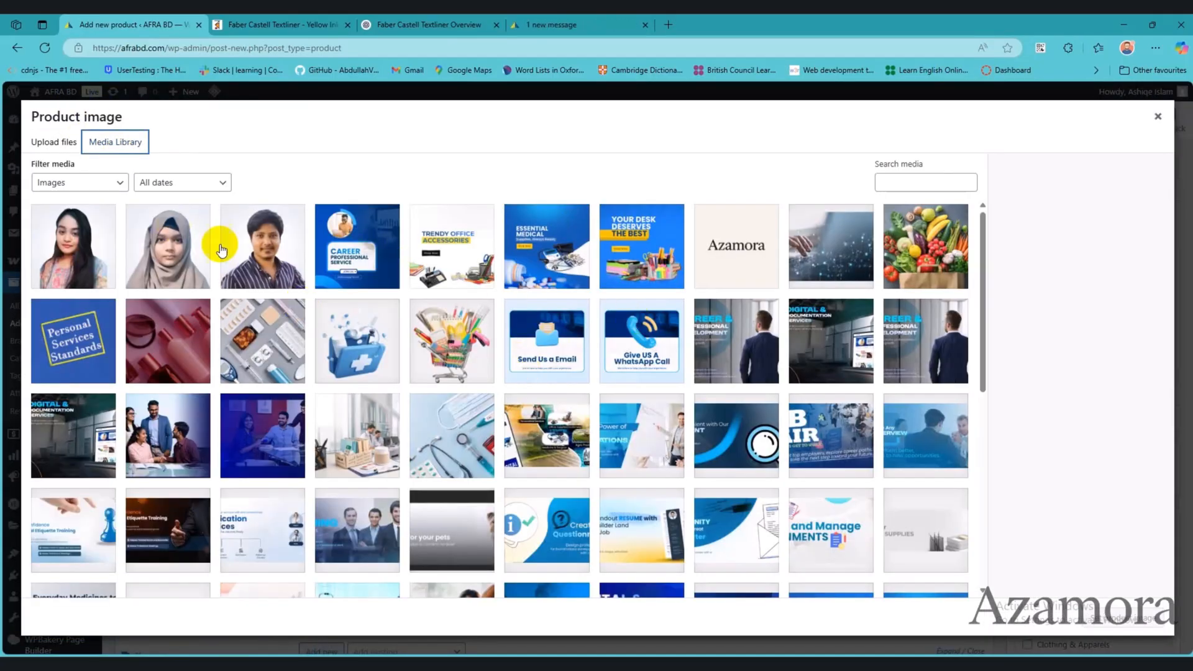
click(54, 142)
click(603, 356)
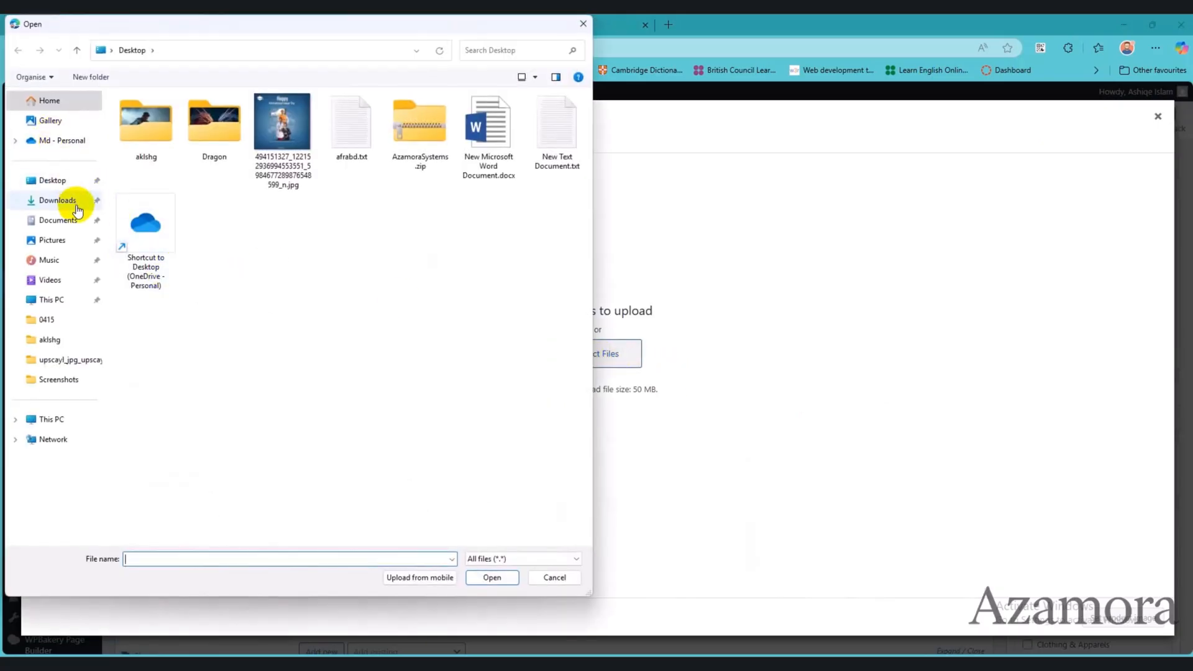
click(71, 201)
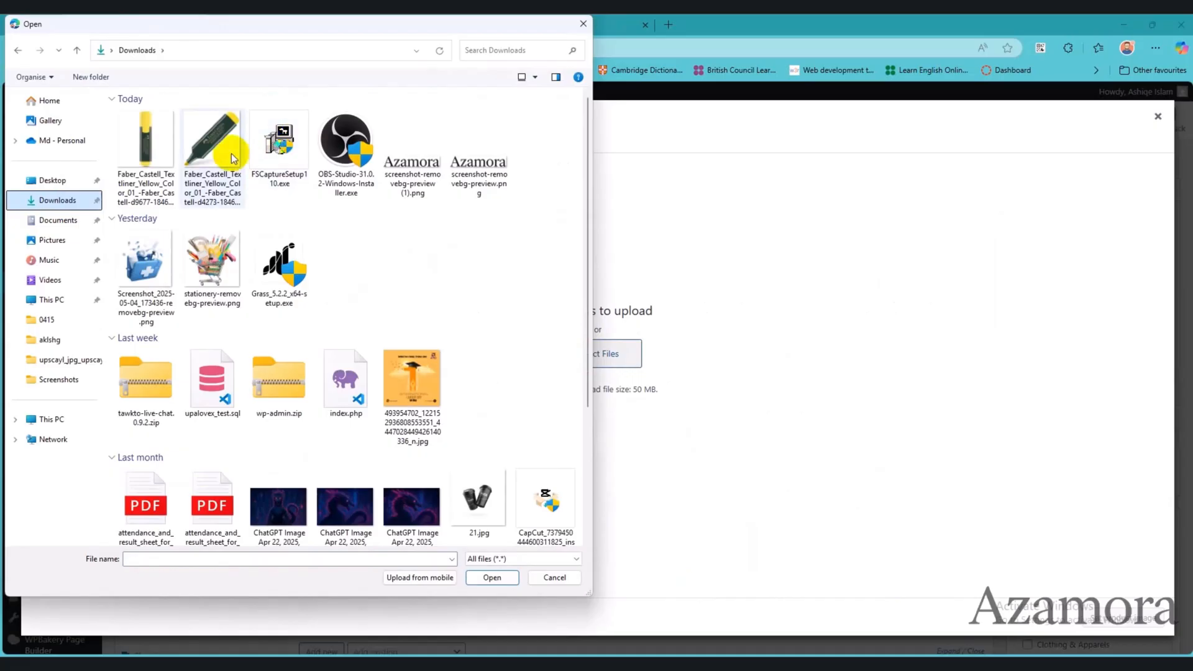
click(211, 155)
ctrl+click(161, 158)
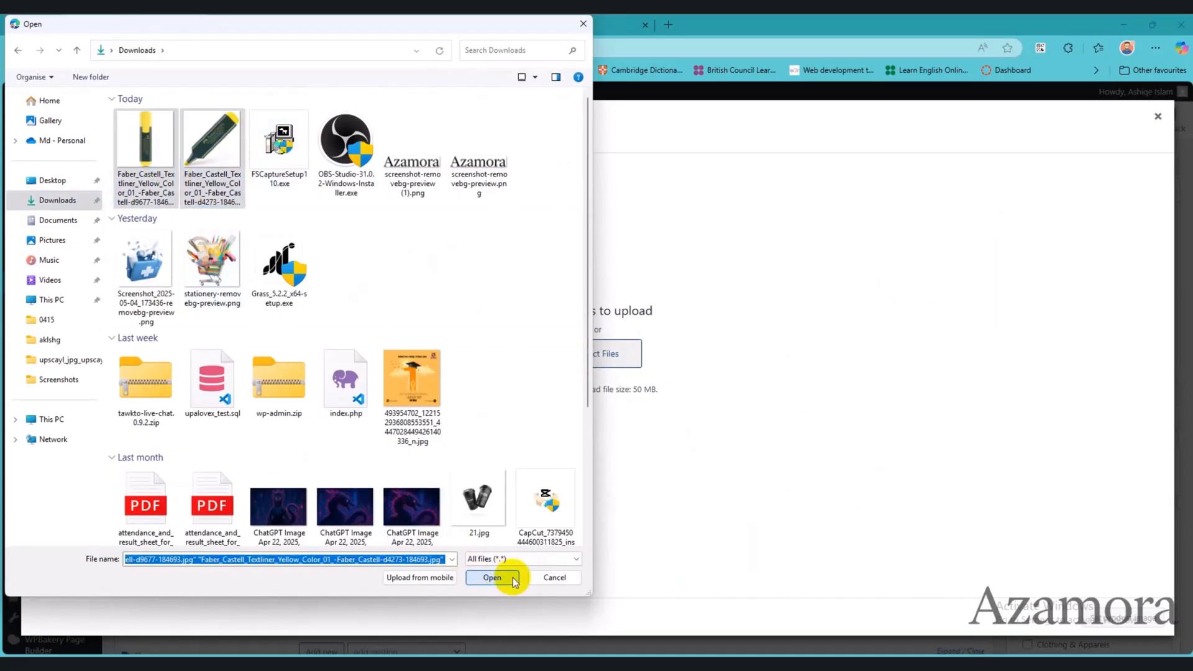
click(494, 577)
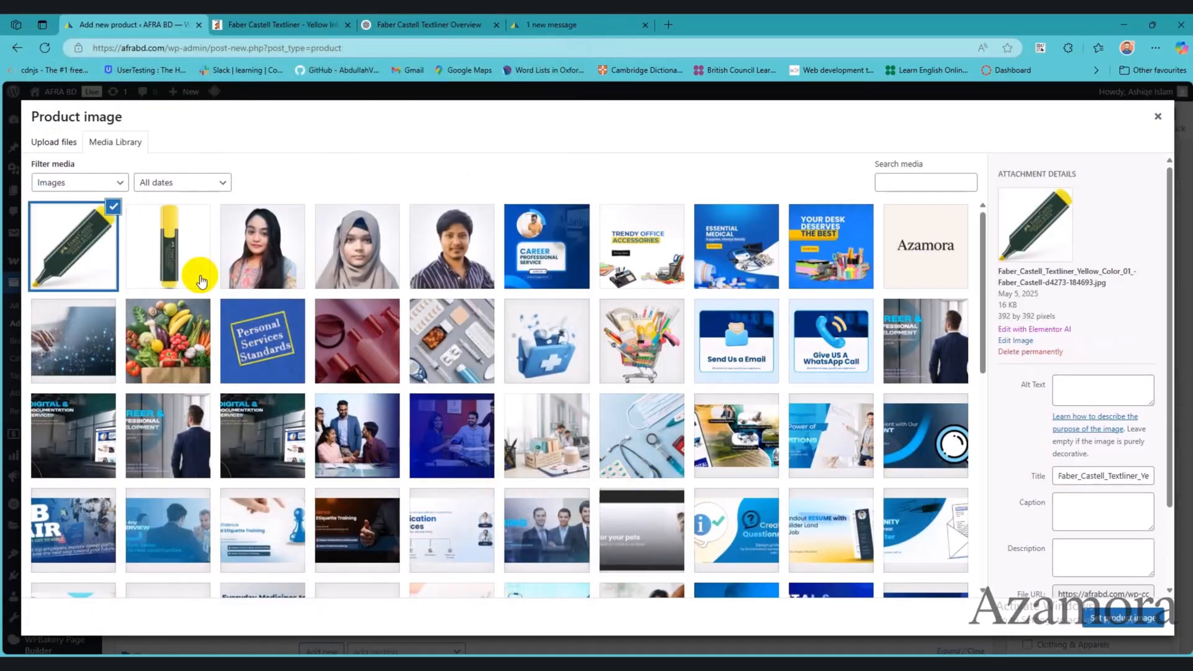
click(200, 276)
click(1093, 616)
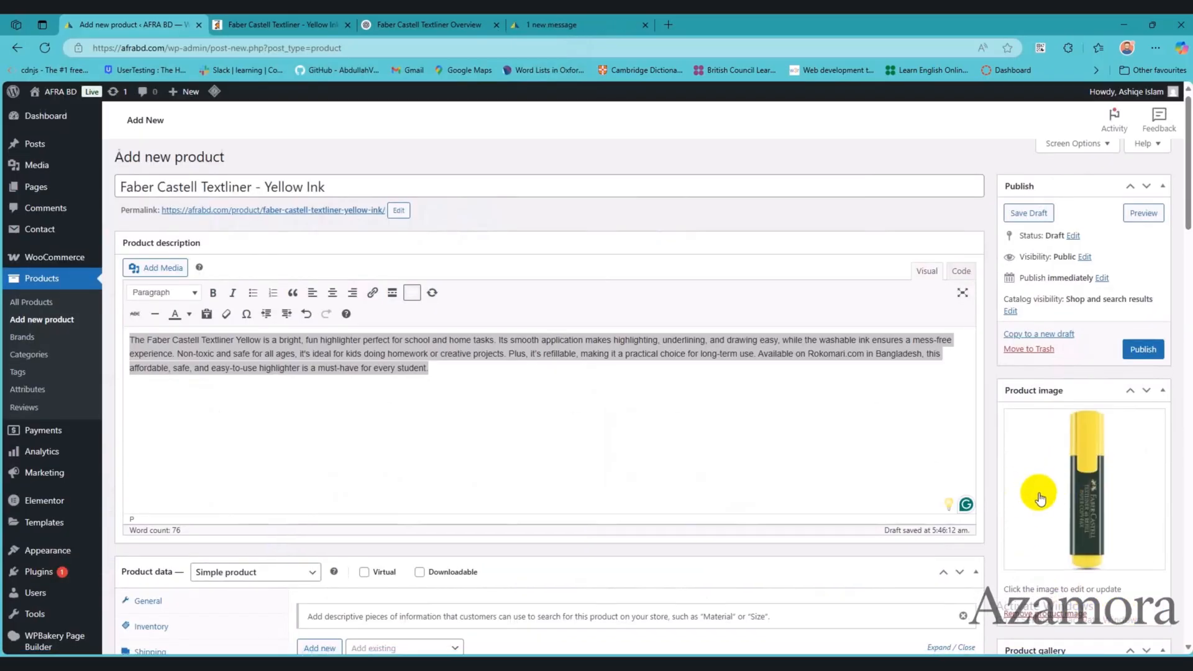
Step: Add both uploaded textliner photos to the product gallery, the upright one first
scroll(1054, 395, down, 5)
click(1053, 371)
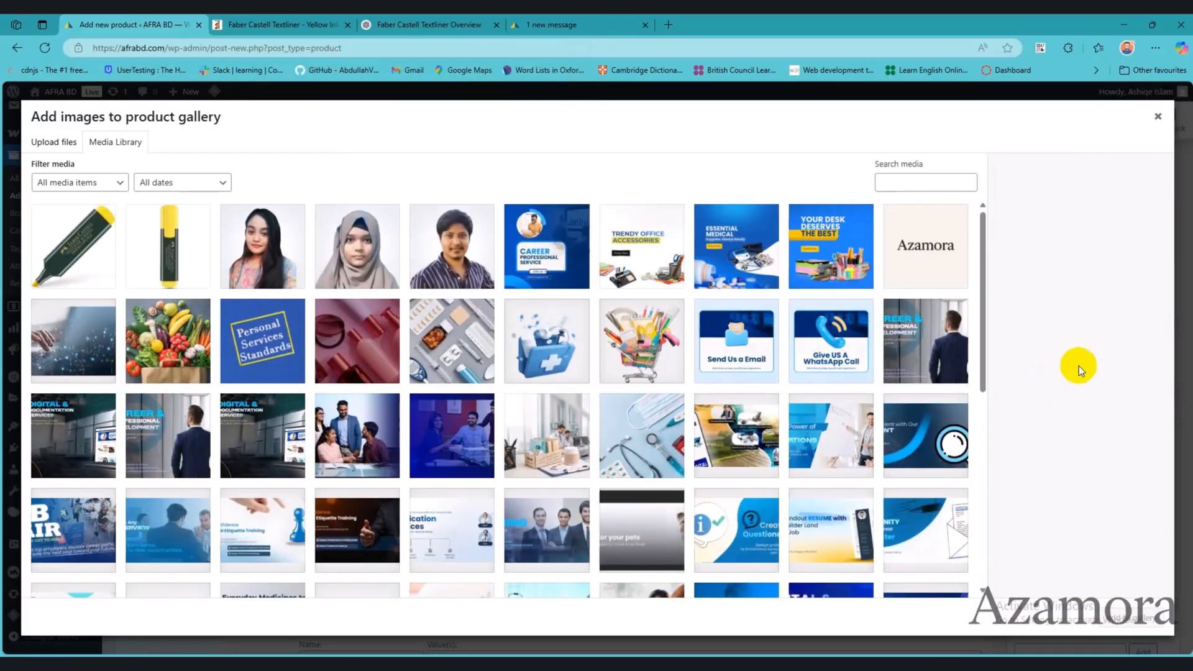
click(182, 275)
click(86, 257)
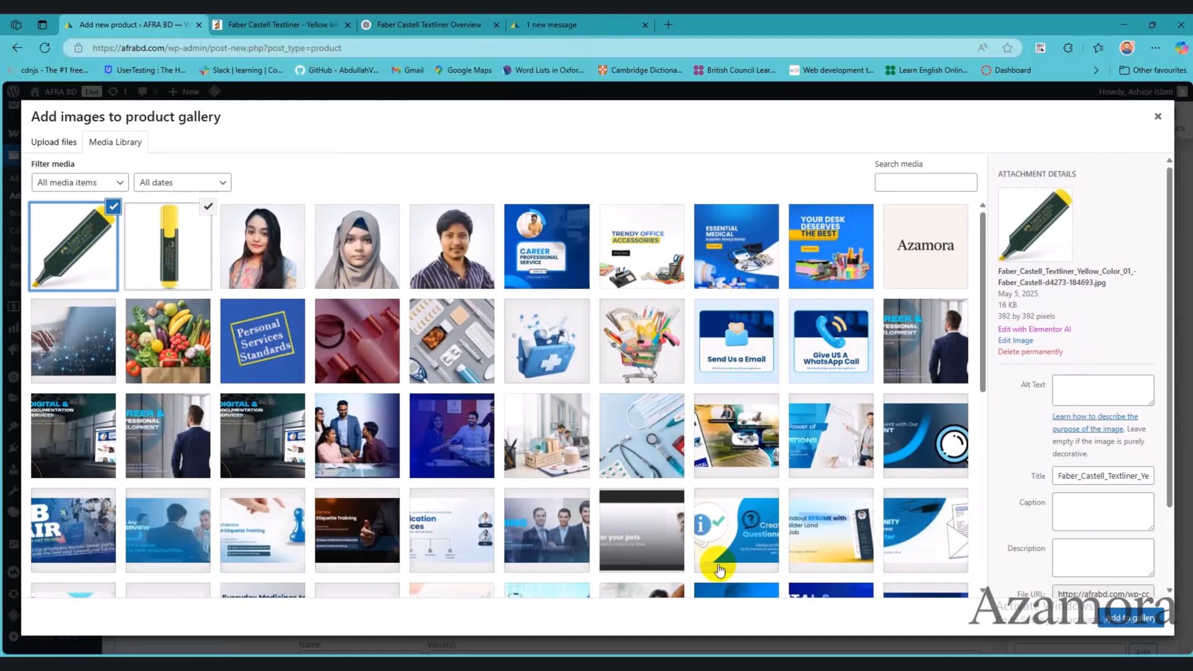
click(1130, 618)
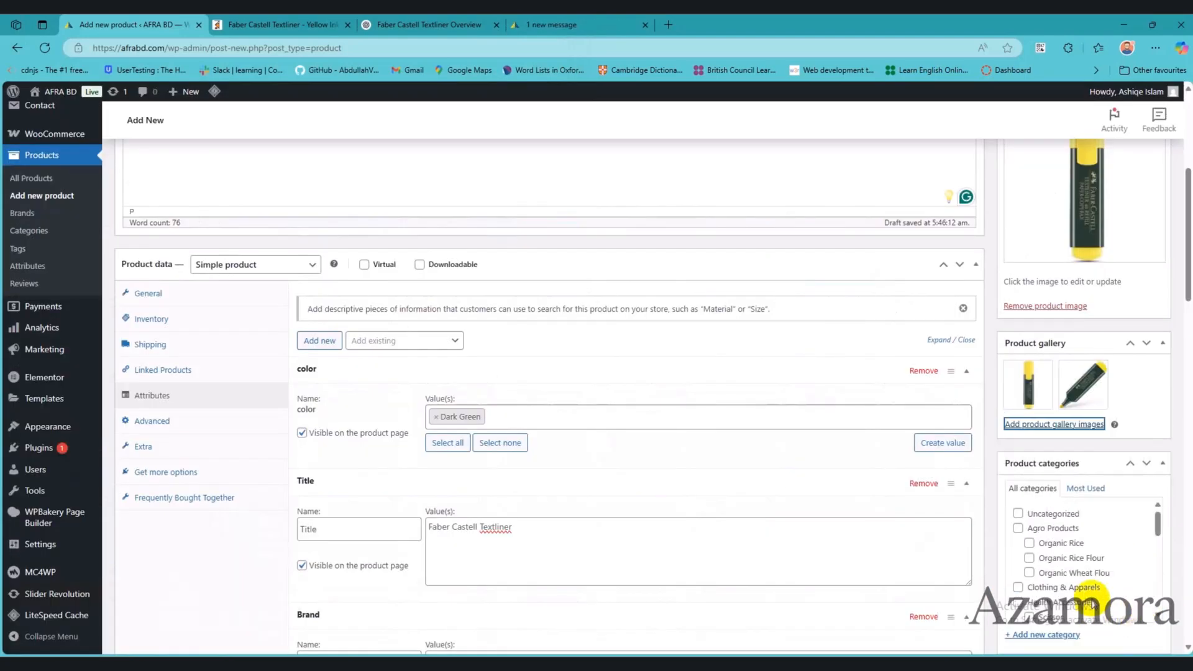
Step: Start a new product category and copy the word Highlighter from the Category line of the product notes
scroll(1050, 536, up, 2)
scroll(1083, 430, down, 3)
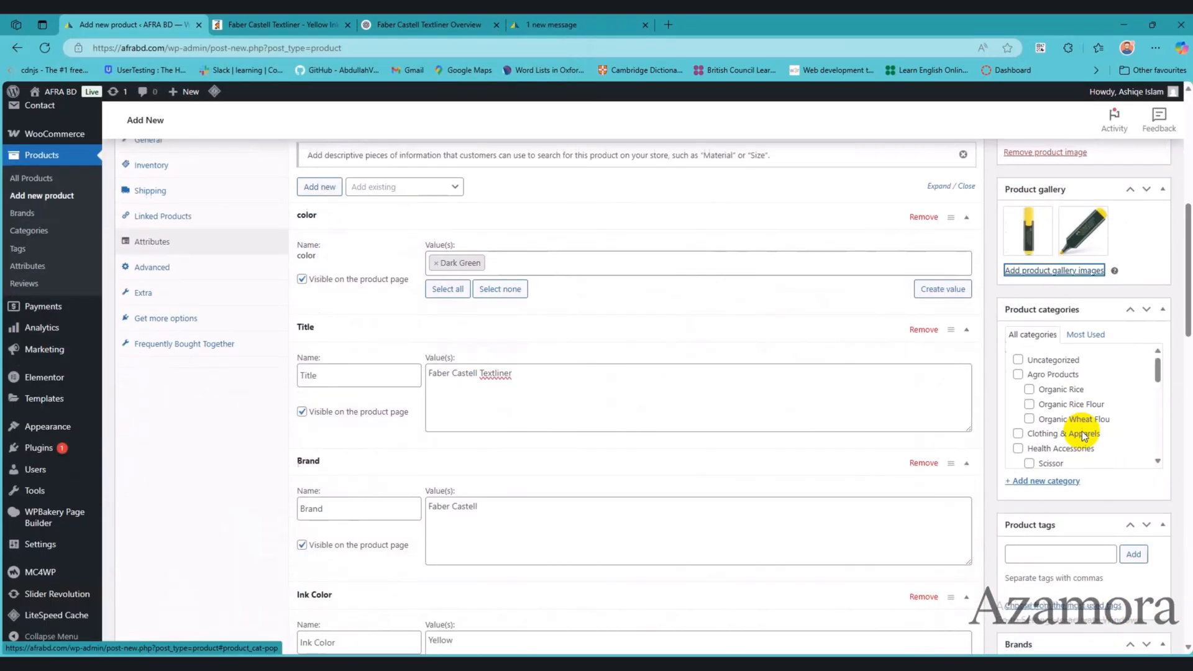
scroll(1064, 401, down, 5)
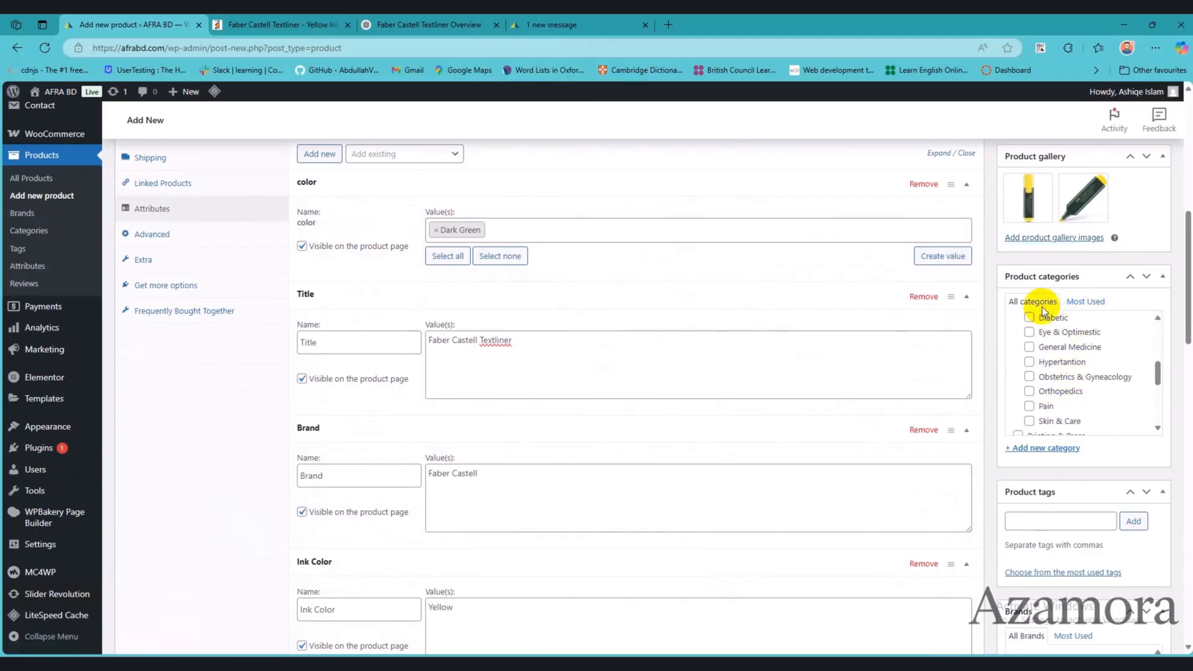
scroll(1050, 376, down, 6)
scroll(1053, 389, up, 2)
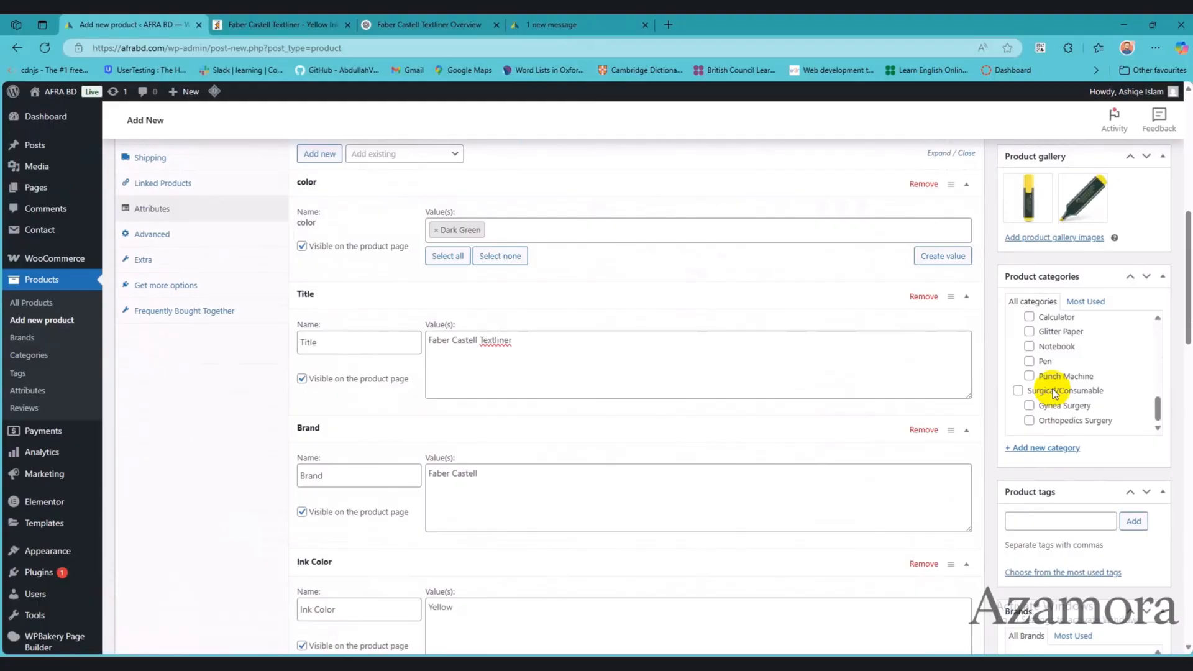
click(1046, 450)
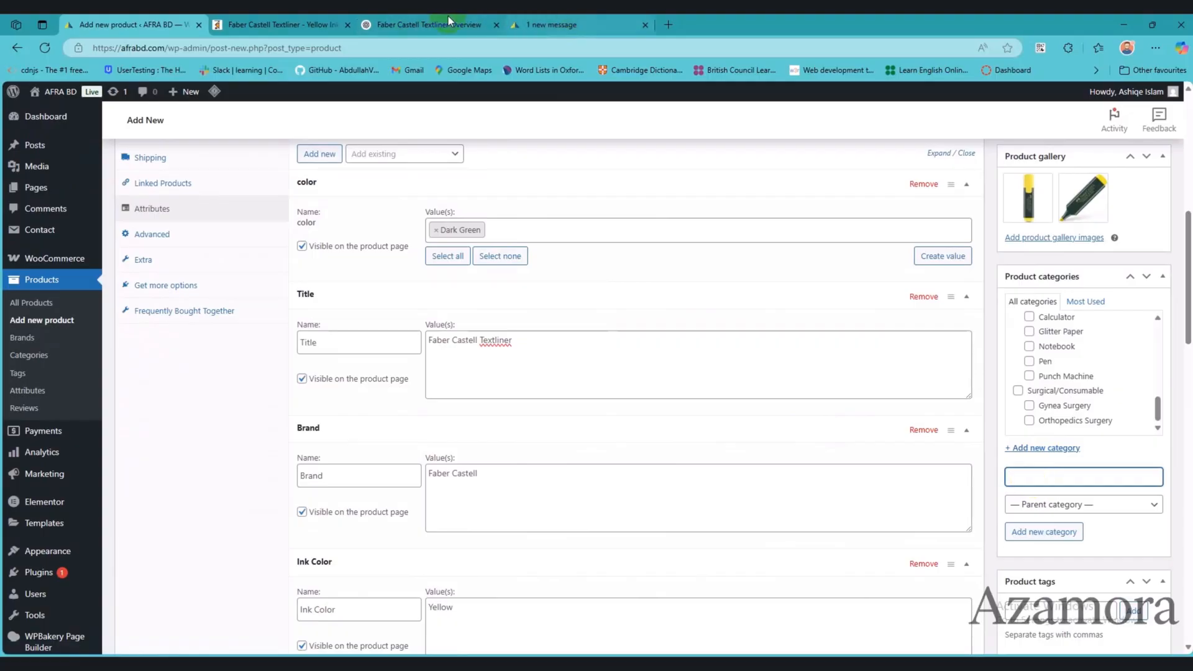
click(791, 662)
scroll(977, 335, up, 2)
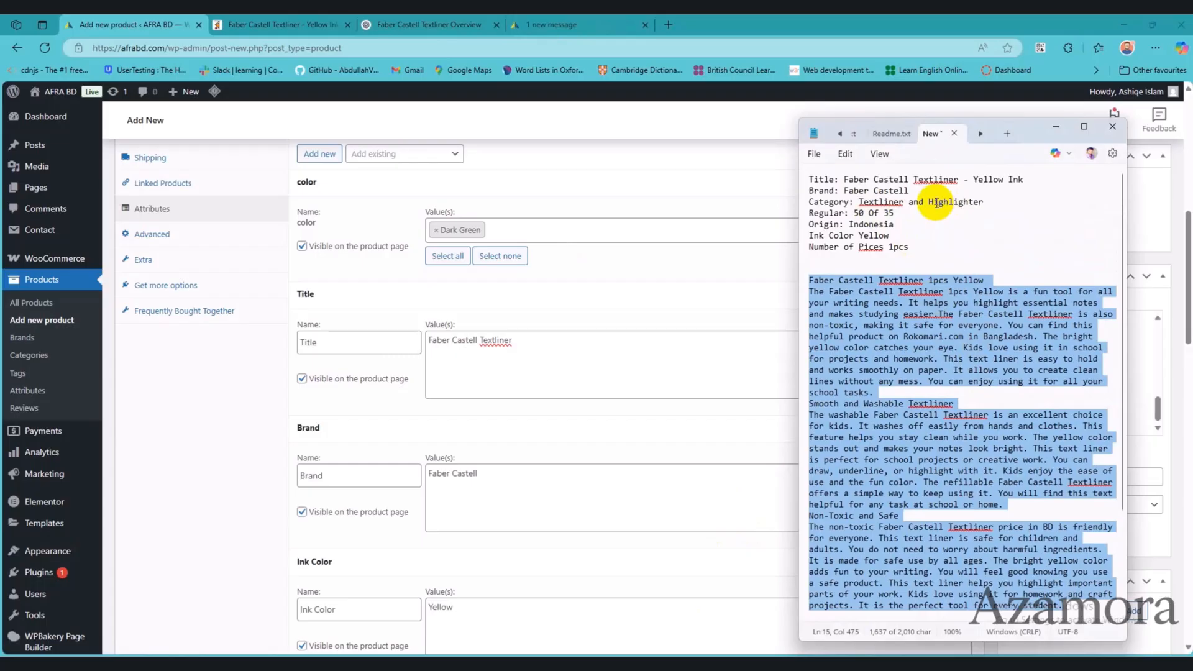
click(932, 202)
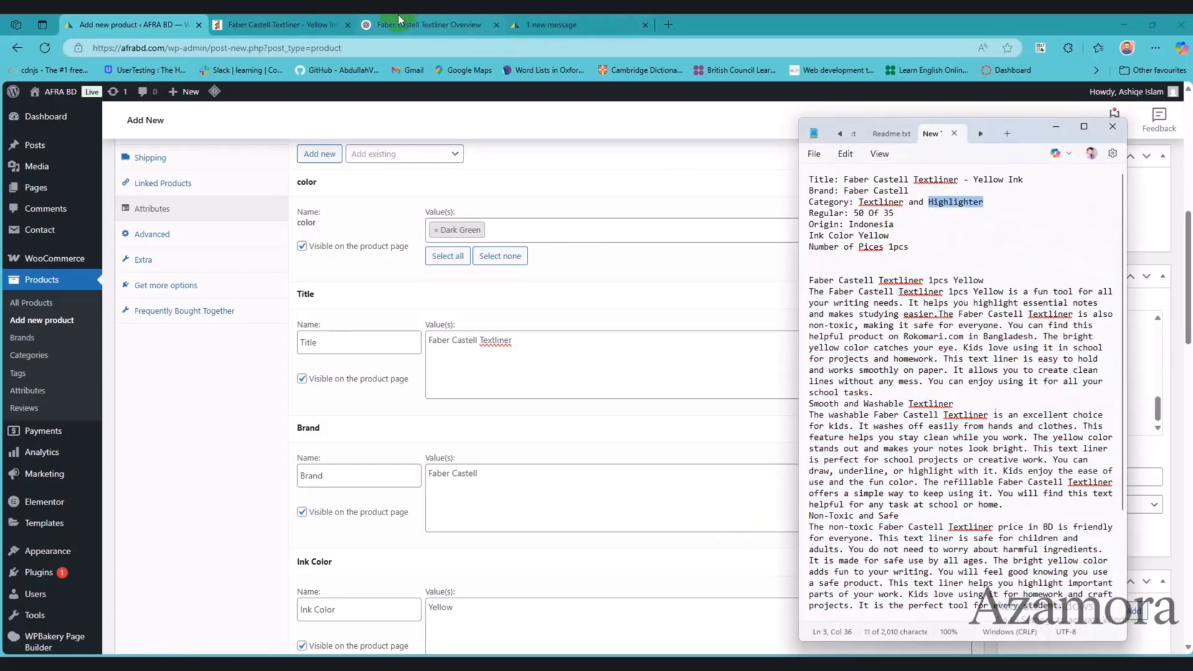
click(682, 292)
click(573, 292)
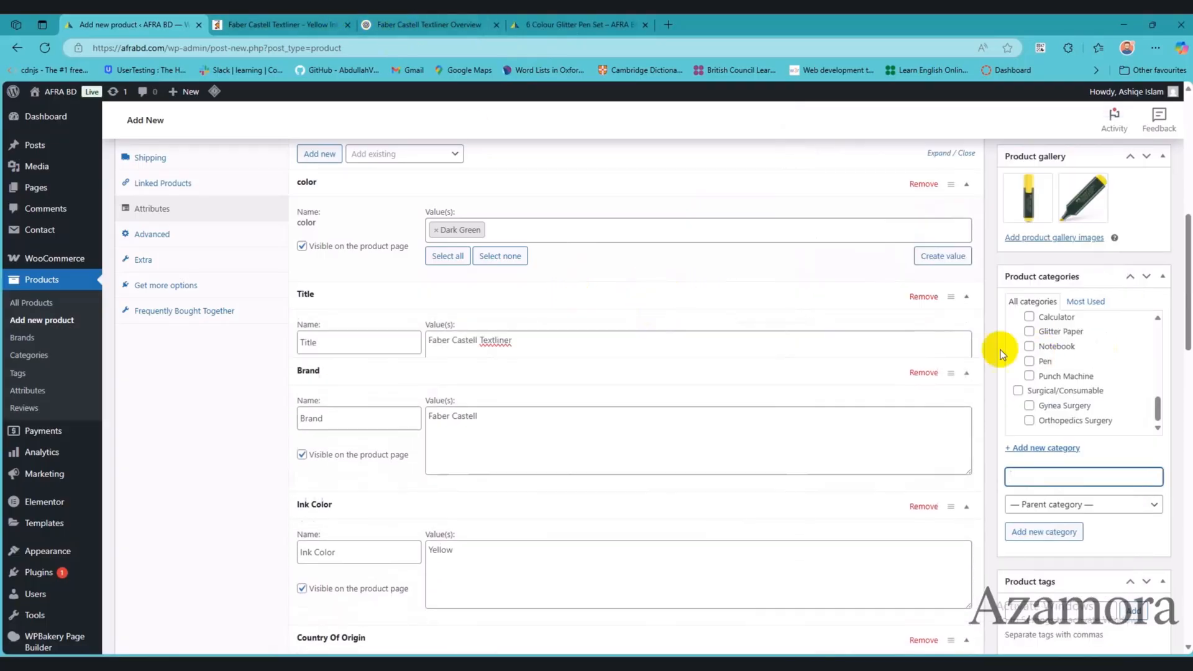
Step: Create the product category Highlighter with Stationery as its parent category
click(1086, 509)
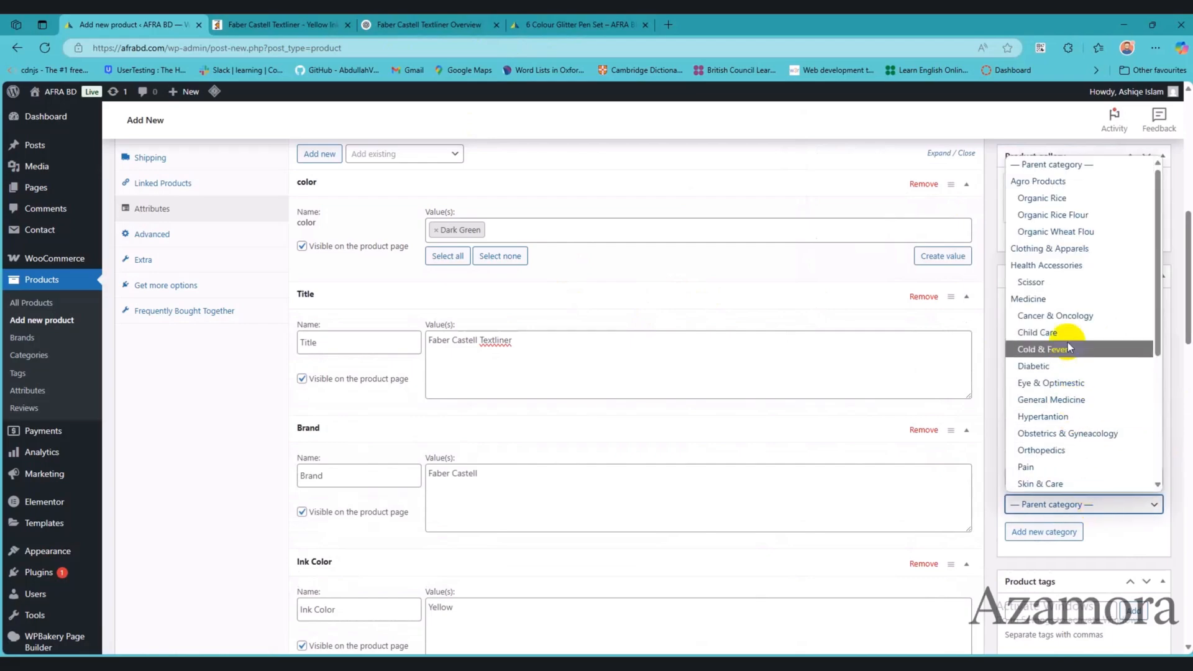
scroll(1067, 401, down, 5)
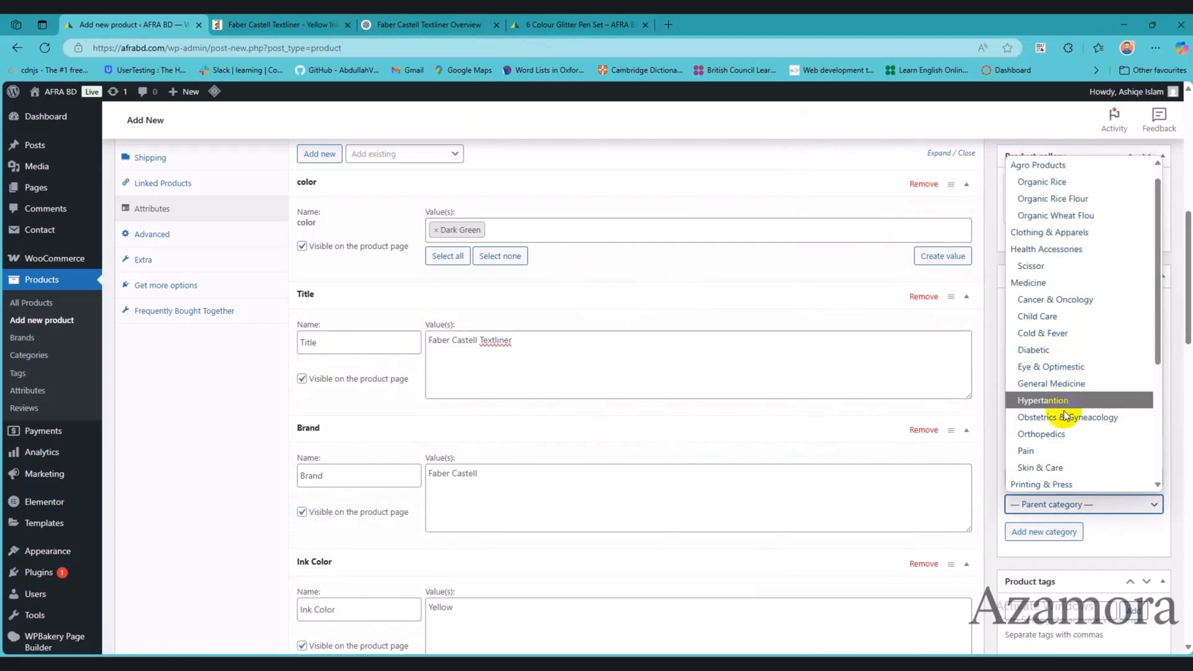
scroll(1064, 415, down, 1)
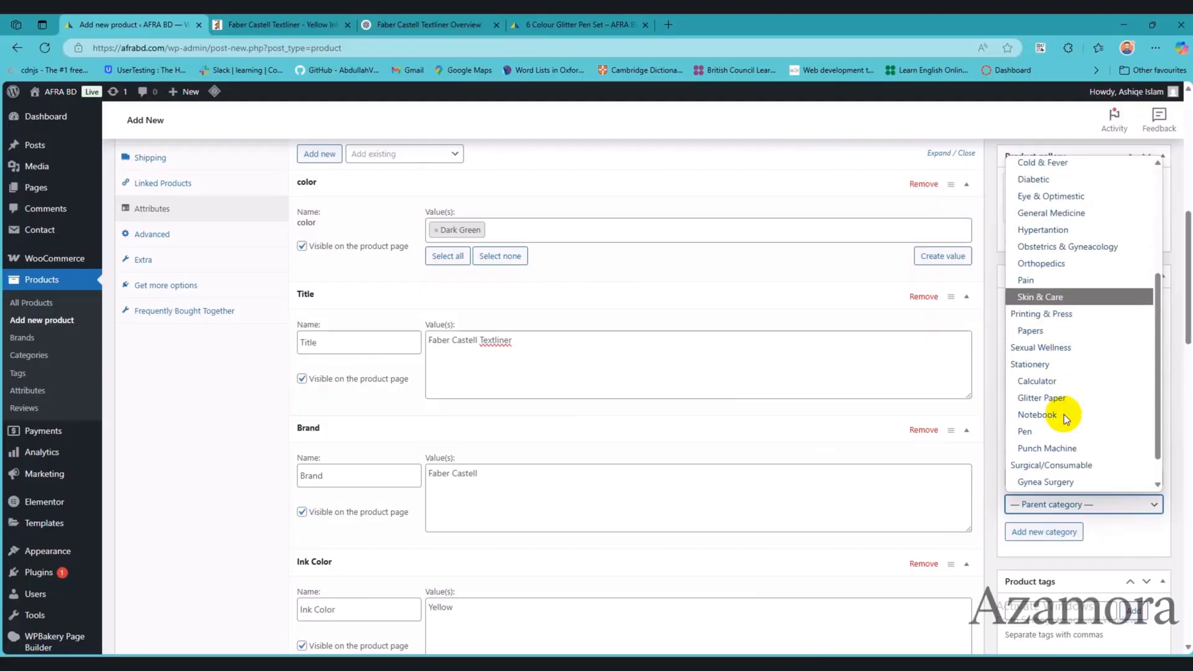
click(1032, 362)
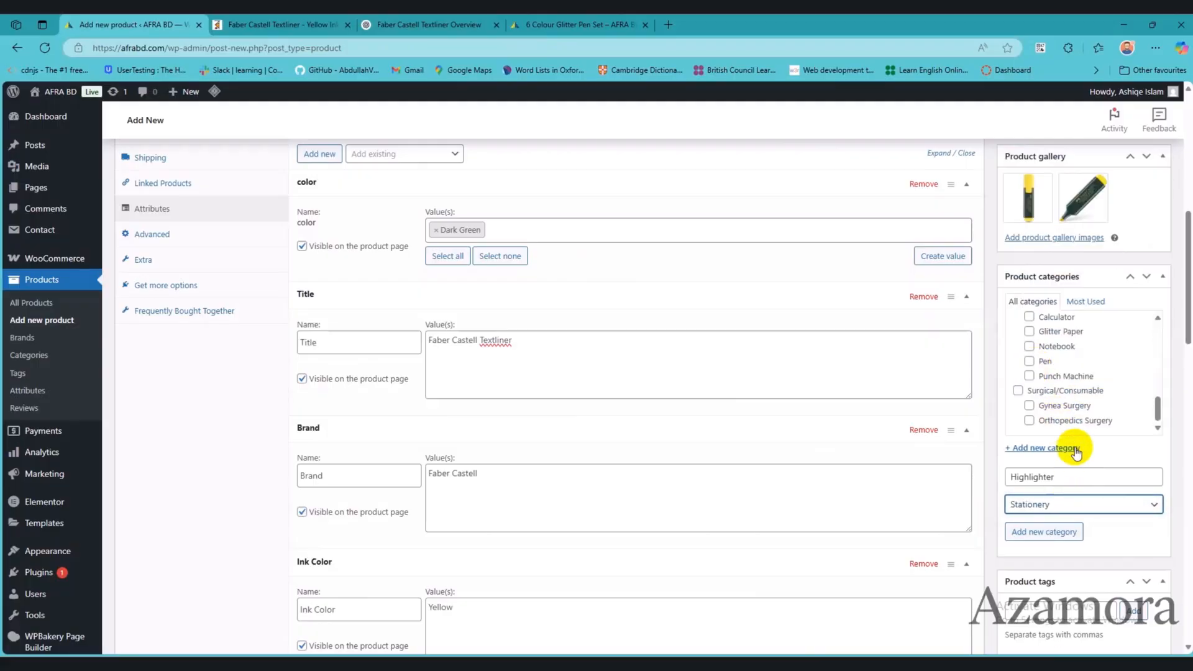
click(1065, 534)
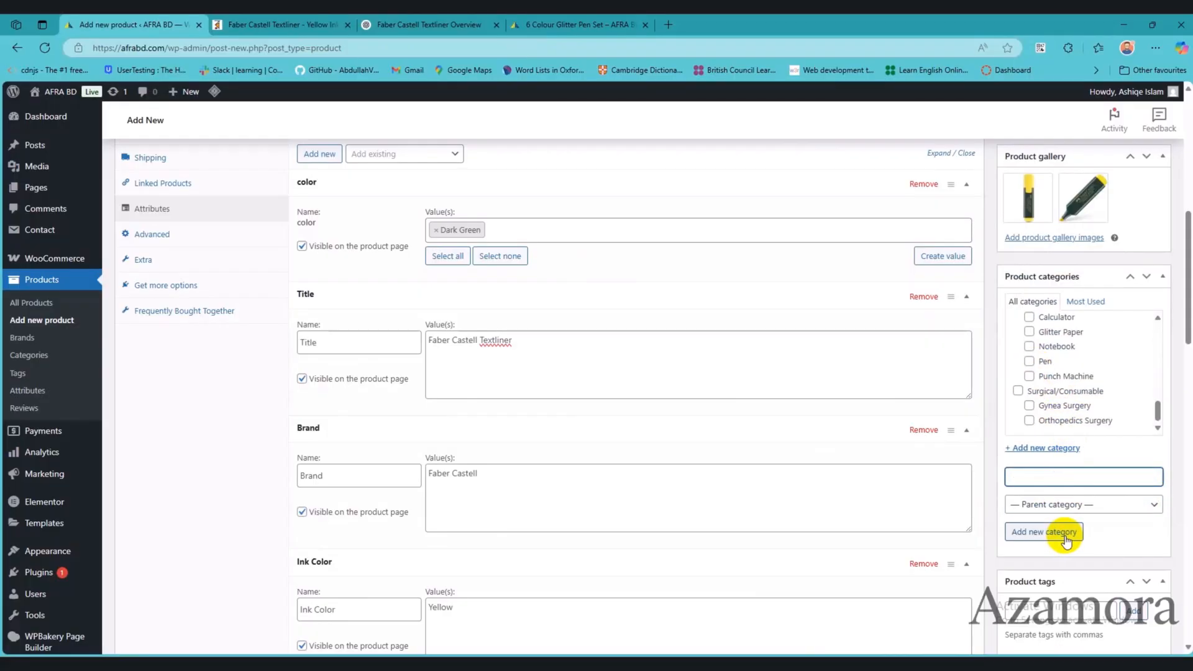
scroll(1065, 388, up, 5)
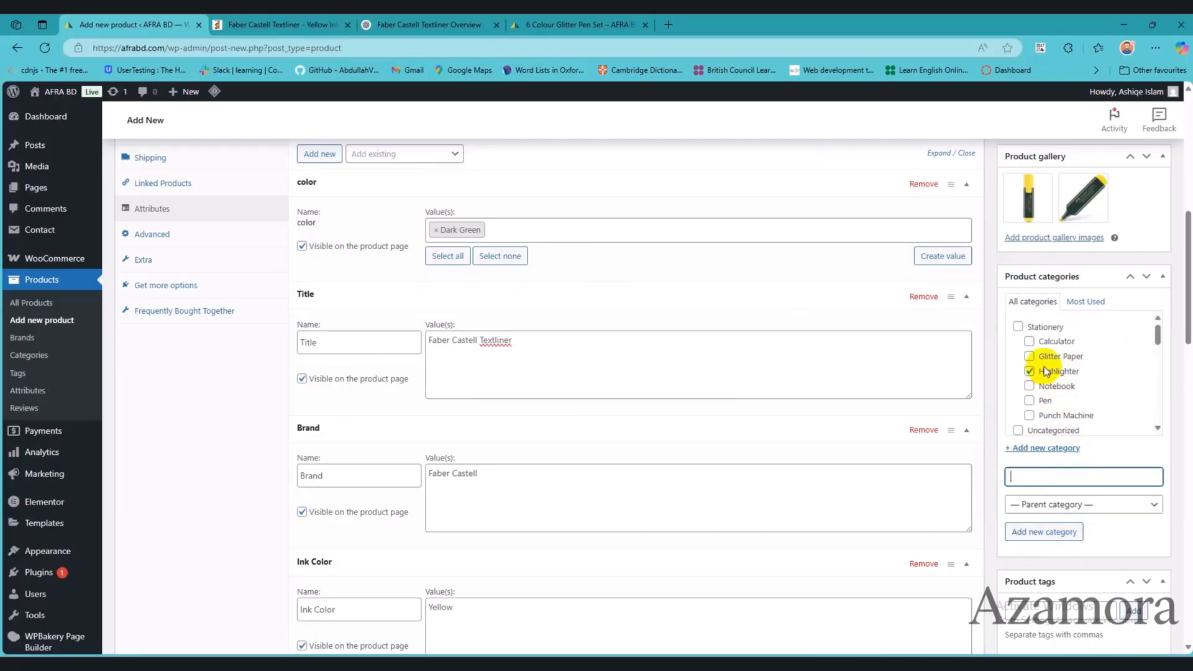
Step: Copy Permanent Marker from the end of the product notes and add it as a product tag
scroll(1056, 373, down, 2)
scroll(1087, 528, down, 3)
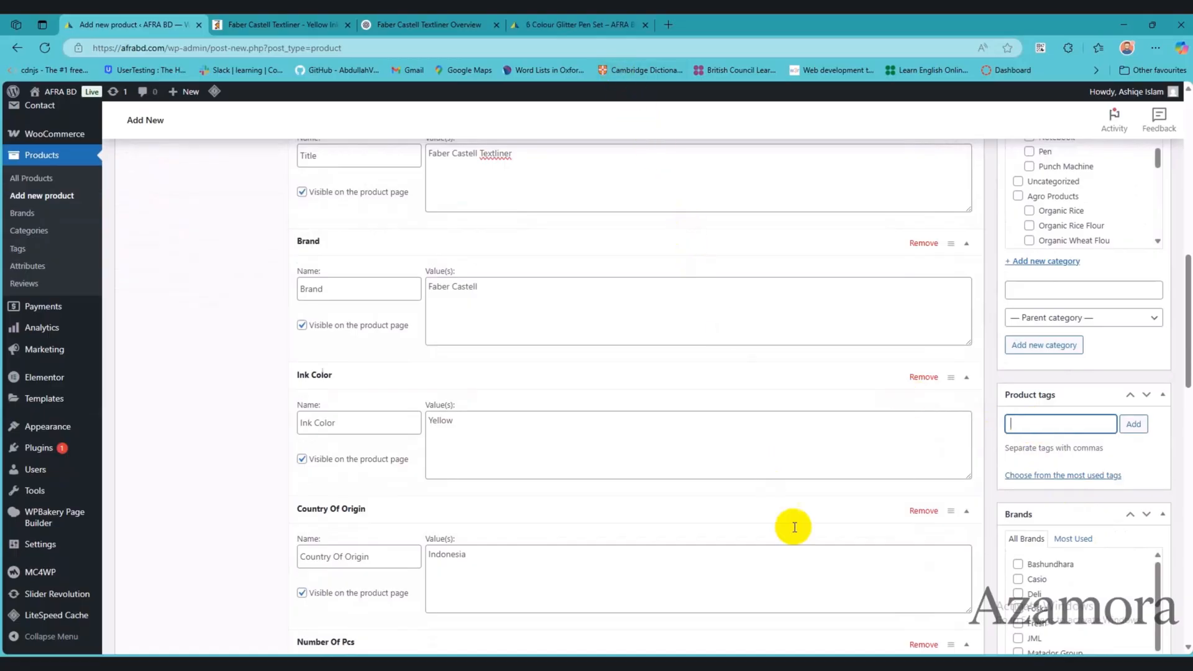
click(834, 663)
scroll(904, 527, down, 4)
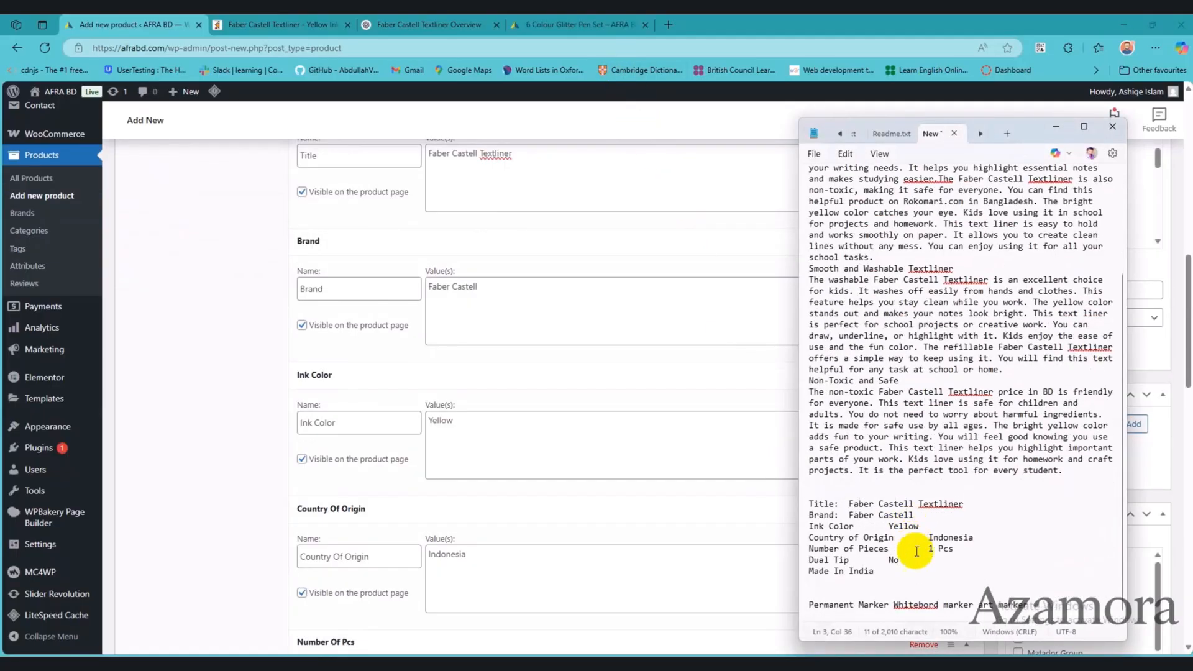
drag(810, 606, 873, 604)
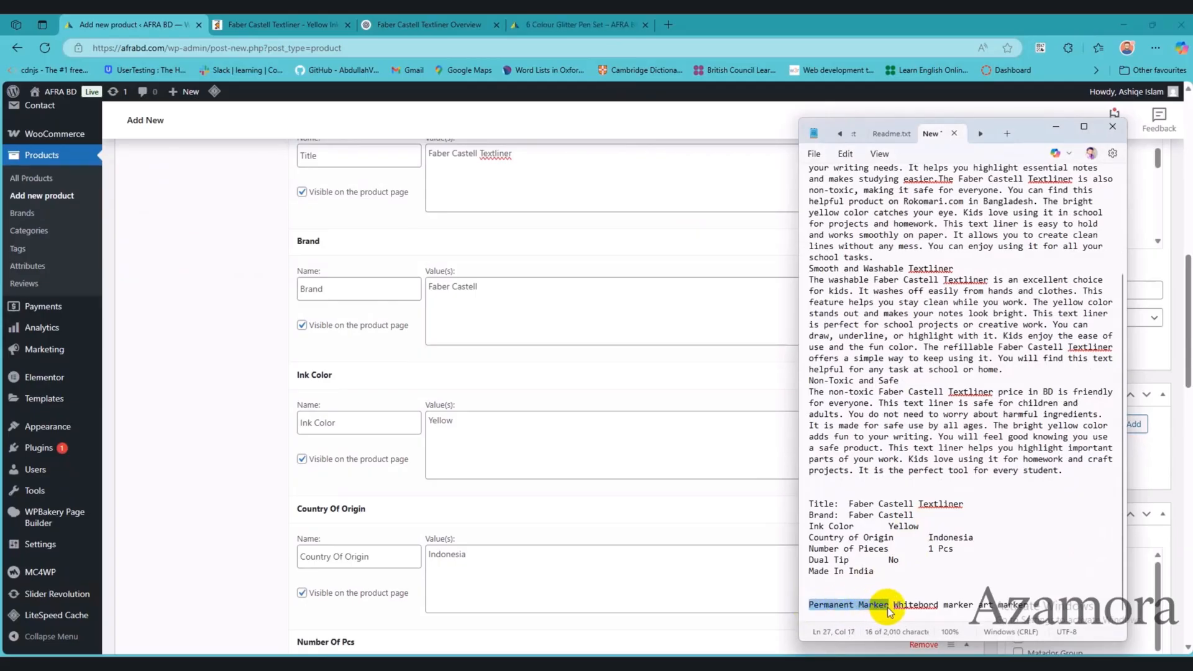
key(alt+Tab)
text(Permanent Marker)
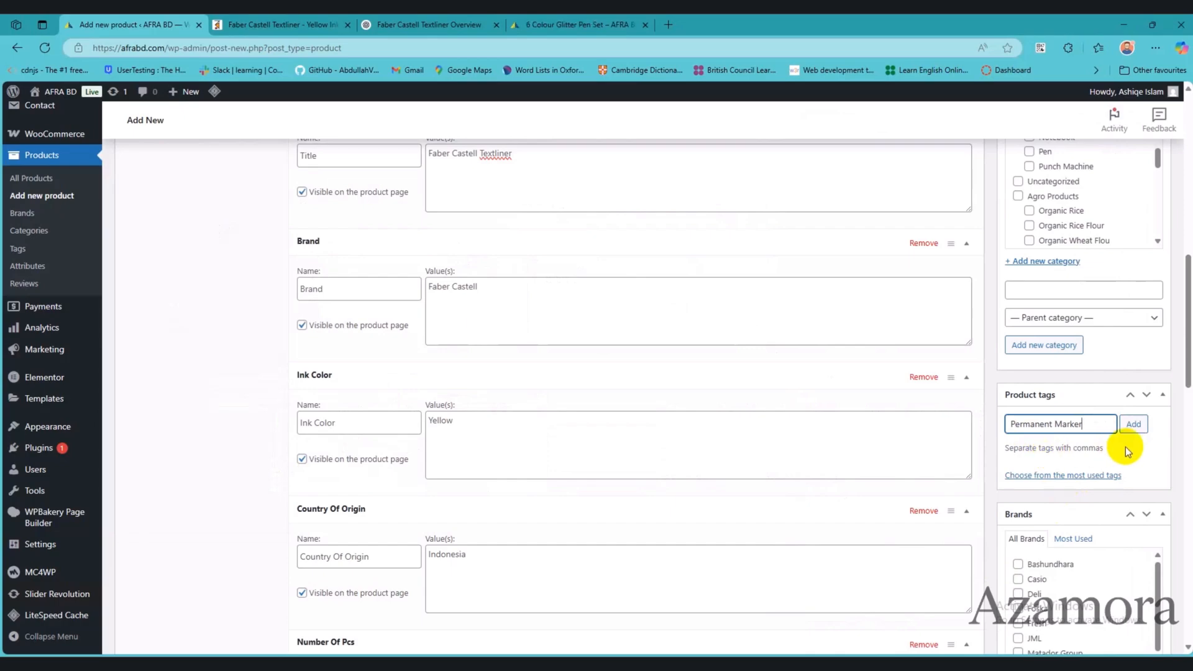
click(1132, 425)
Step: Copy the whiteboard marker term from the notes, correct it to Whiteboard Marker and add it as a product tag
key(alt+Tab)
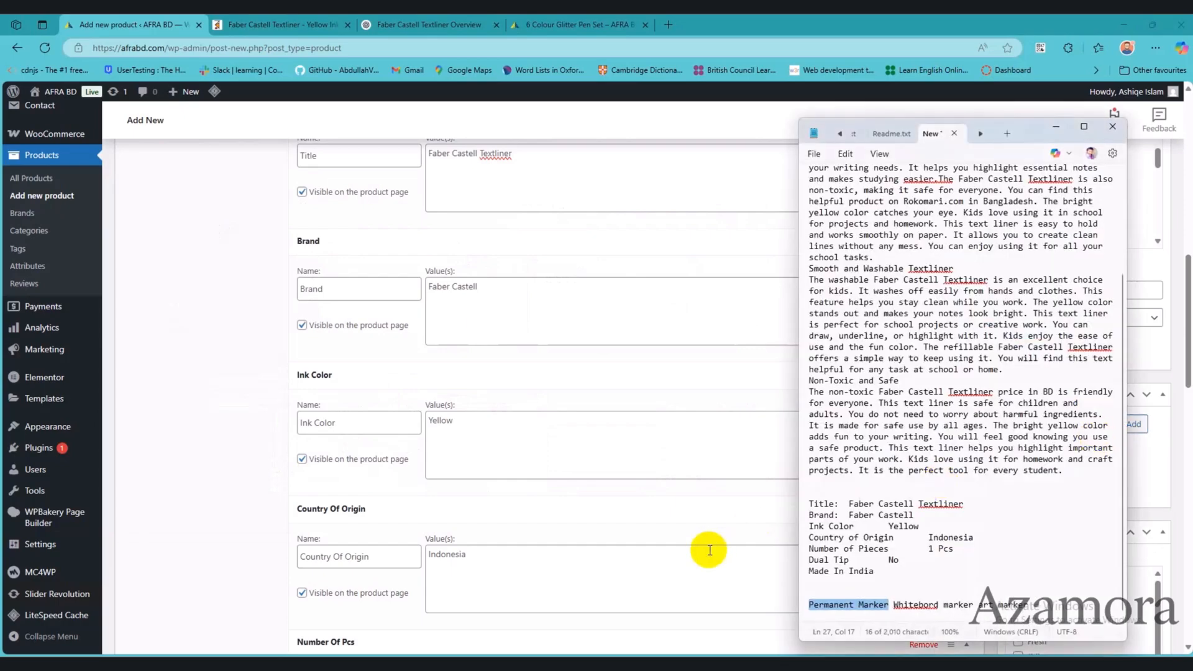
drag(894, 604, 971, 606)
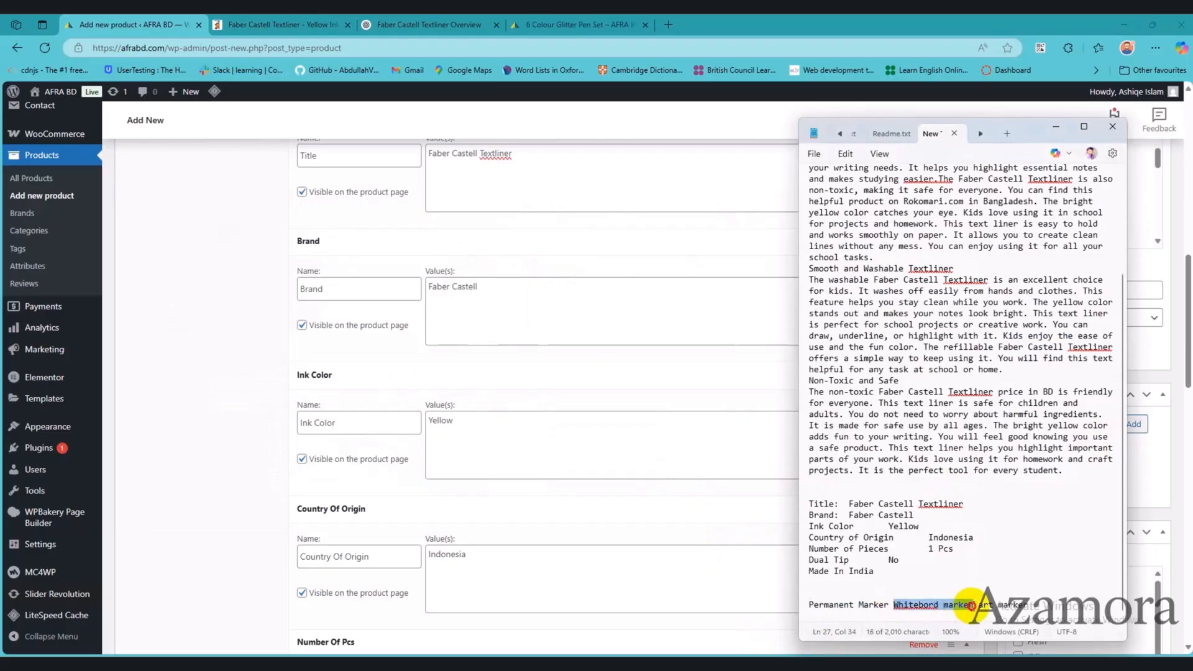
key(ctrl+c)
key(alt+Tab)
key(ctrl+v)
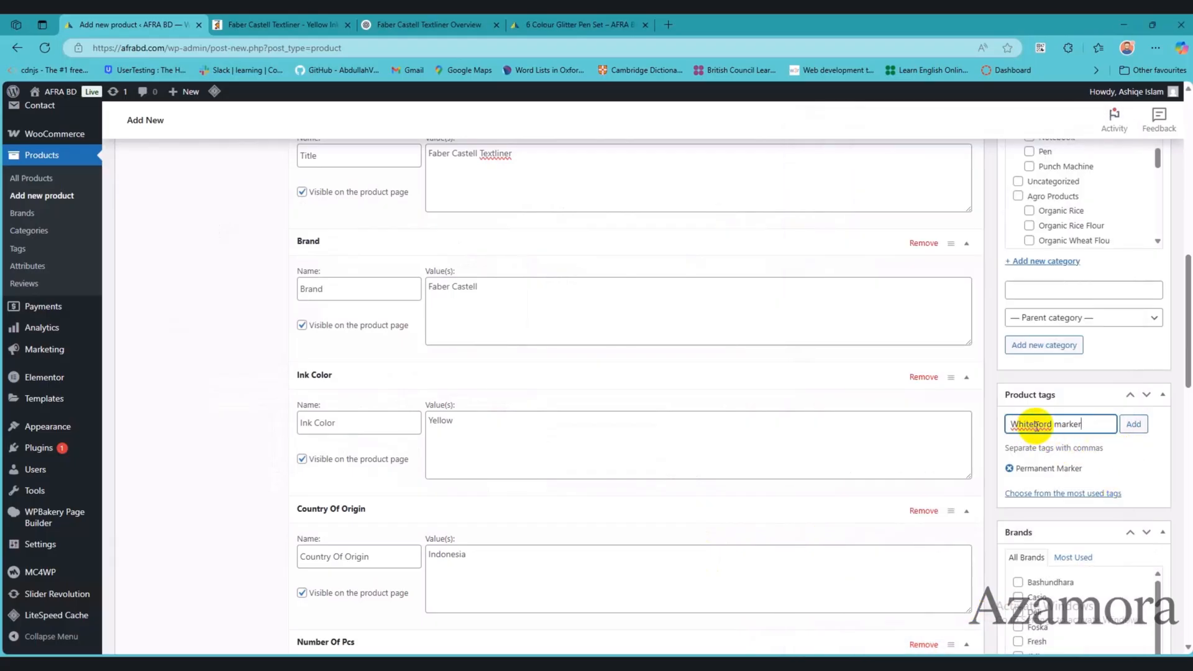
click(1046, 424)
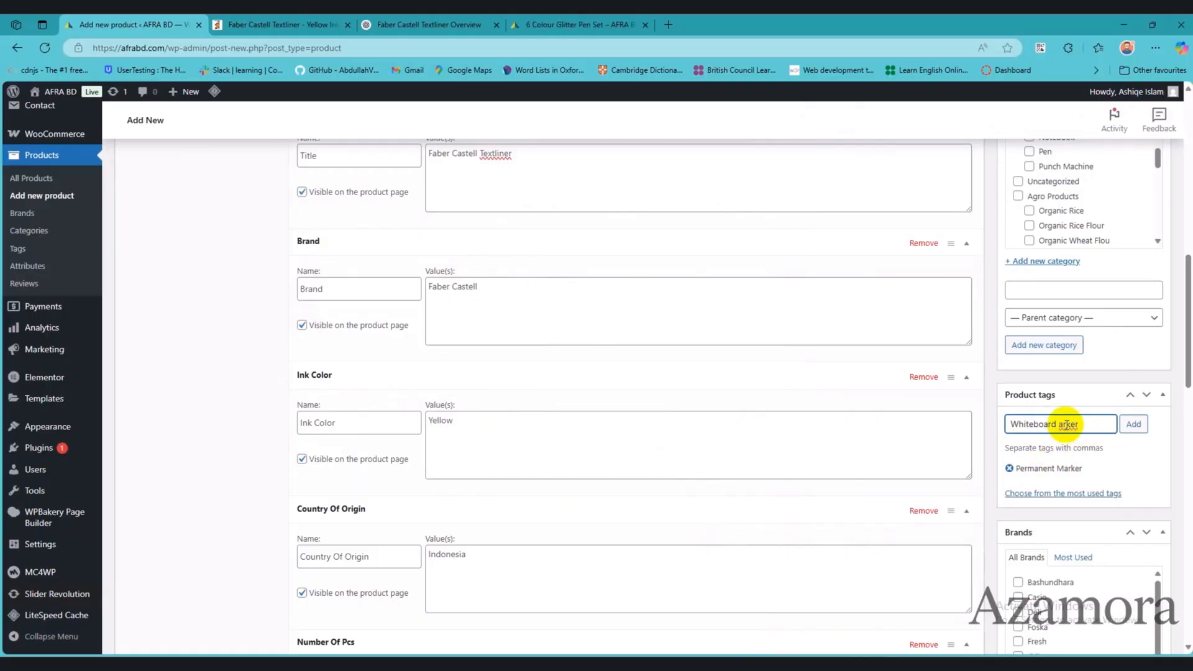
click(1146, 433)
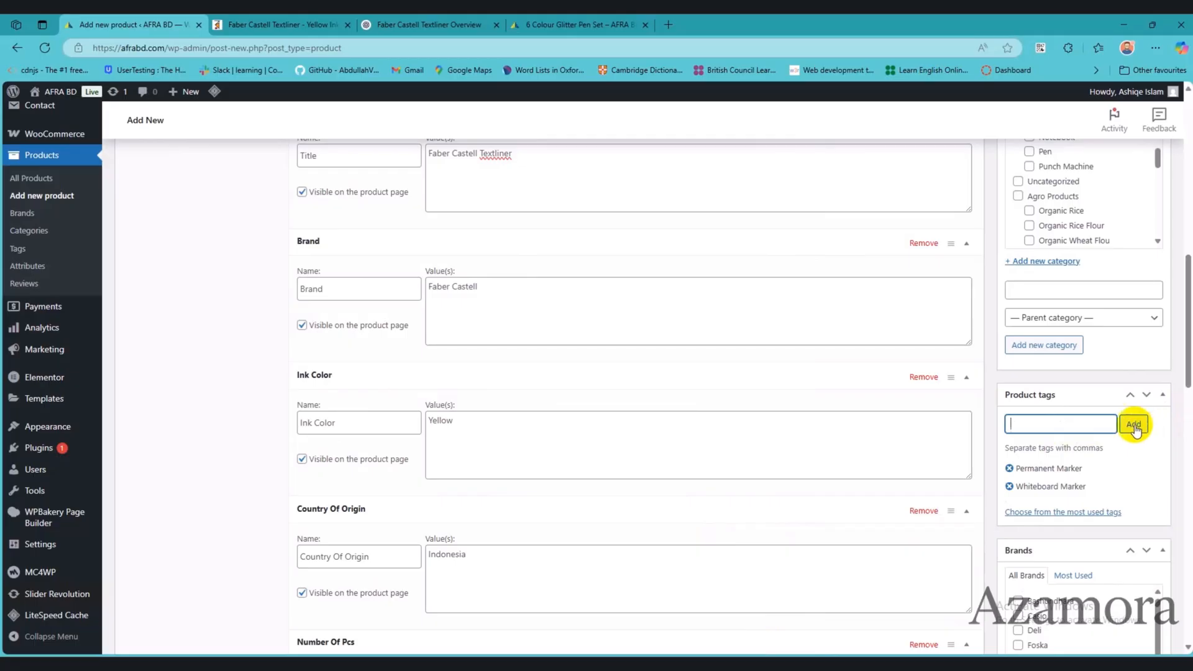
Step: Copy the art marker term from the notes, capitalise it as Art Marker and add it as a product tag
key(alt+Tab)
drag(979, 604, 1046, 608)
key(ctrl+c)
key(alt+Tab)
click(1055, 427)
key(ctrl+v)
drag(1015, 426, 942, 427)
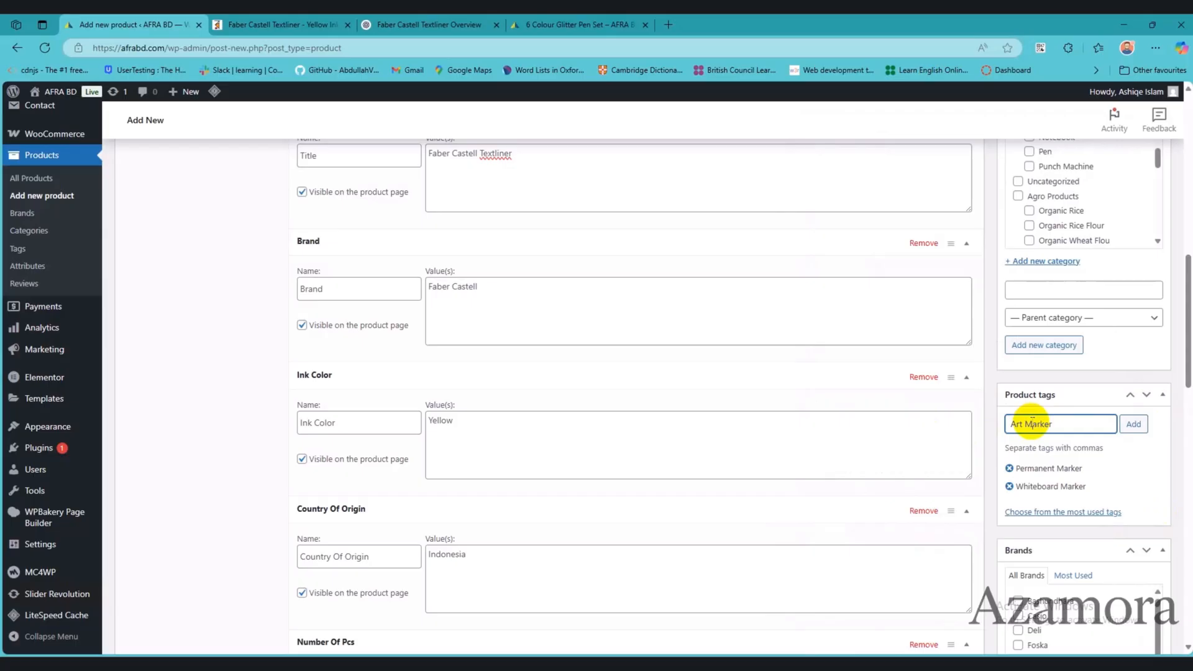
click(1133, 424)
Step: Create the brand Faber Castell for the product without a parent brand, copying the name from the notes
scroll(1115, 485, down, 4)
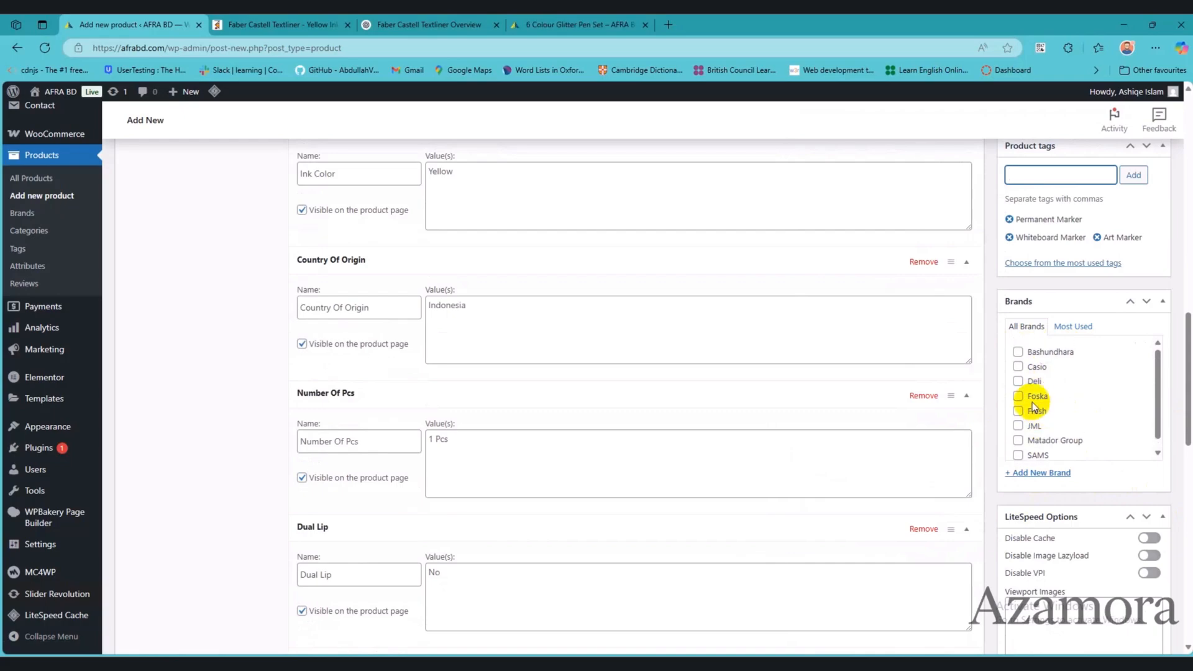
click(1056, 473)
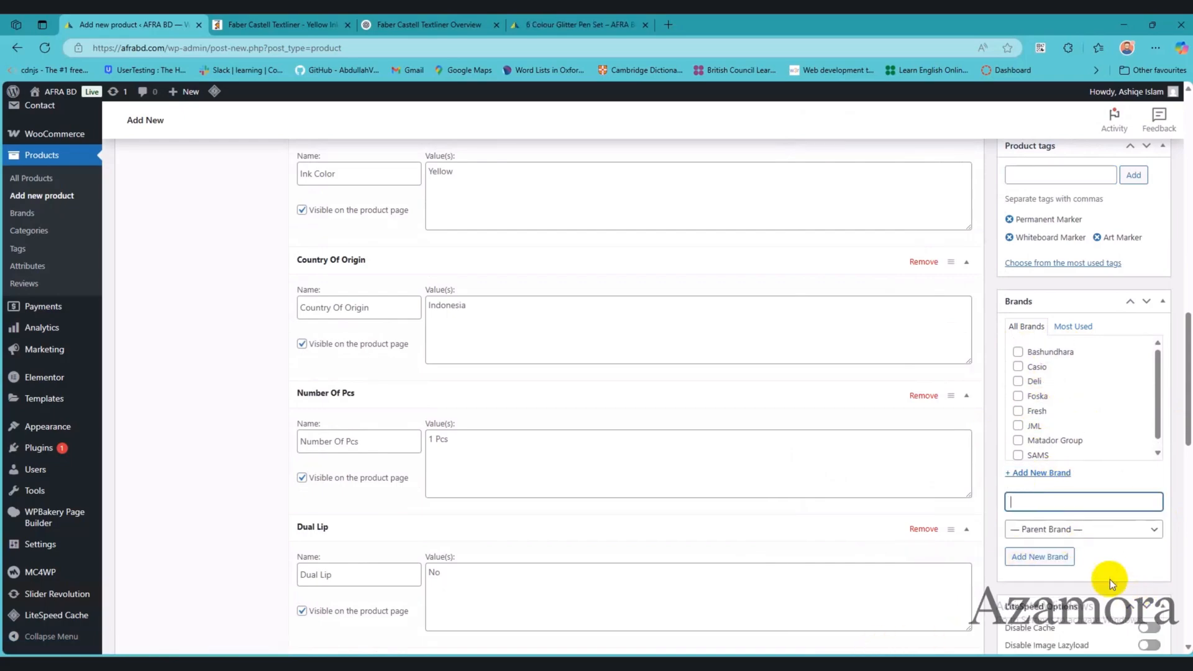
click(1098, 528)
click(1097, 529)
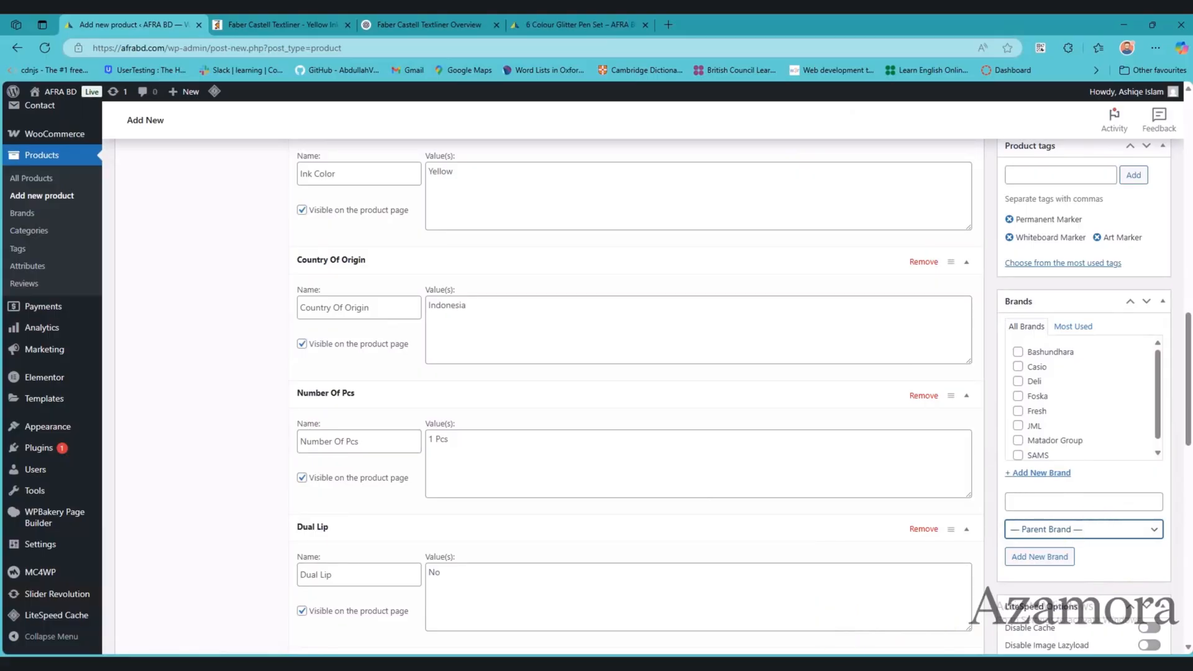
click(840, 664)
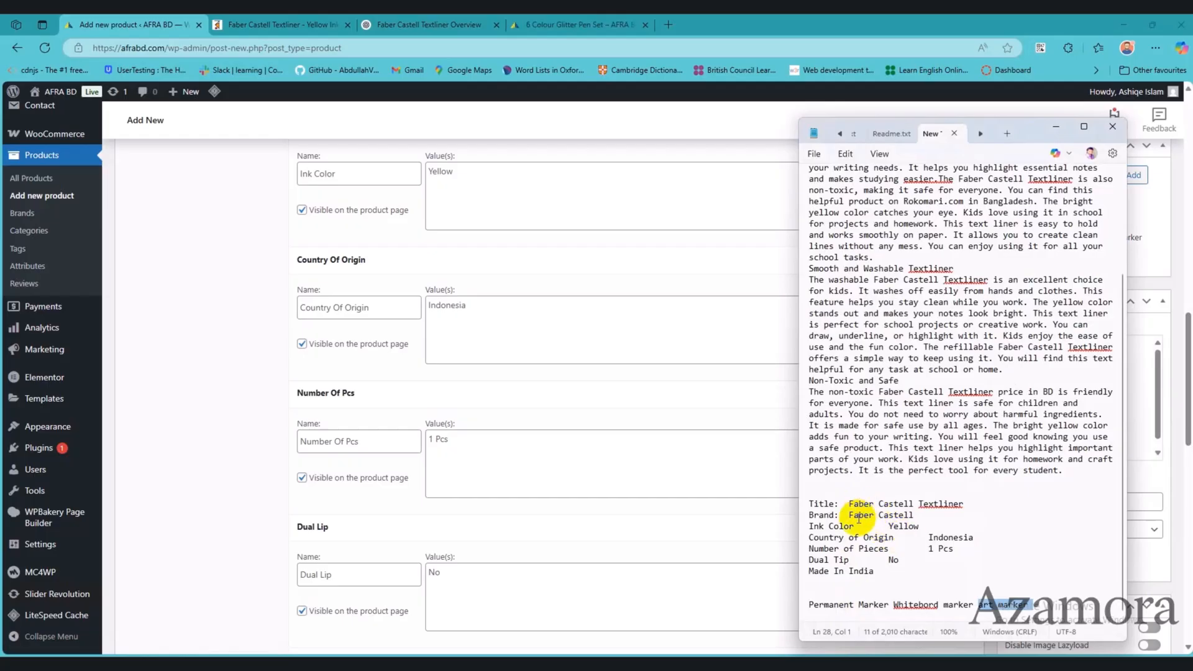
drag(849, 515, 933, 512)
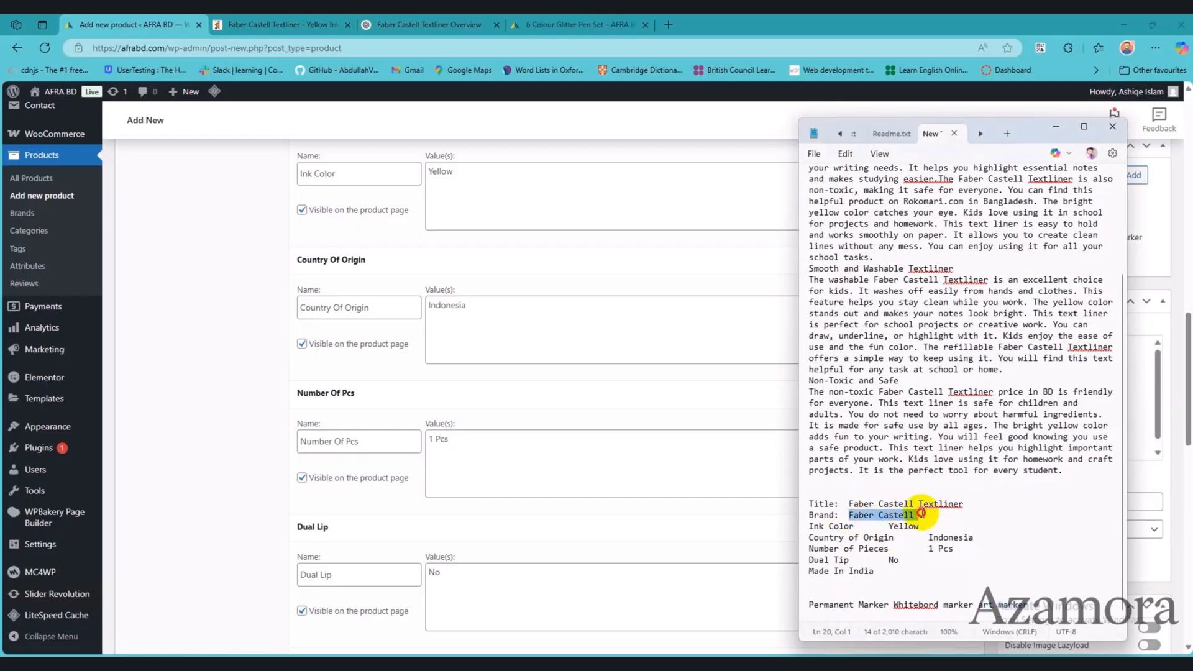
key(ctrl+c)
key(alt+Tab)
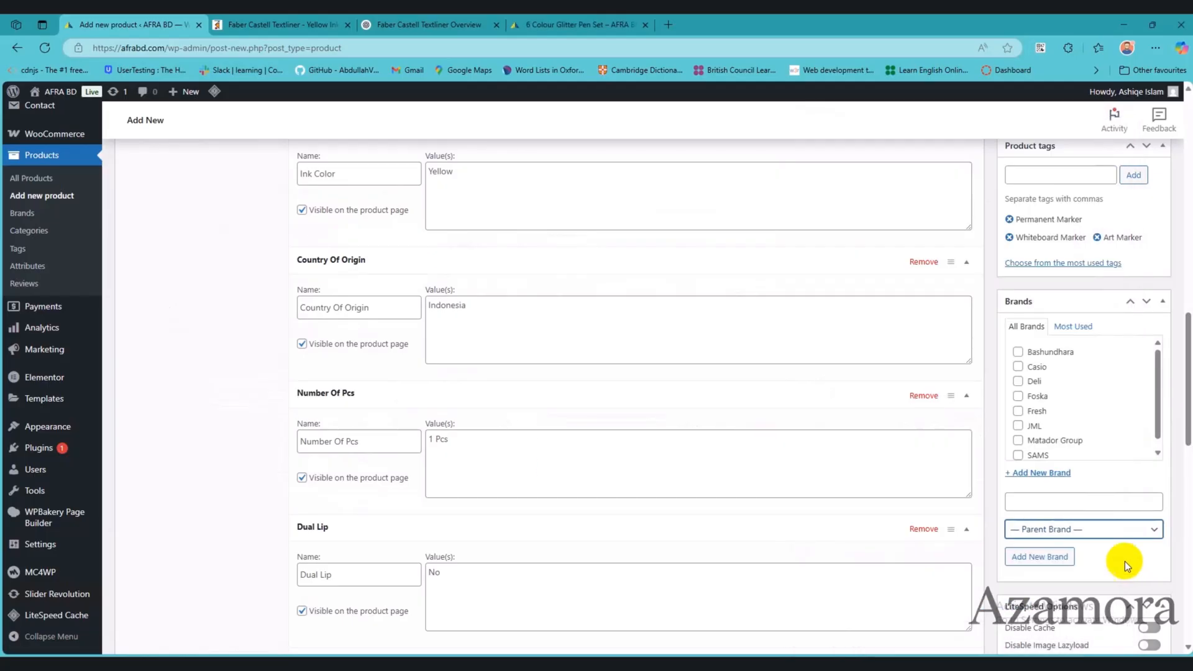
click(1060, 504)
key(ctrl+v)
click(1051, 557)
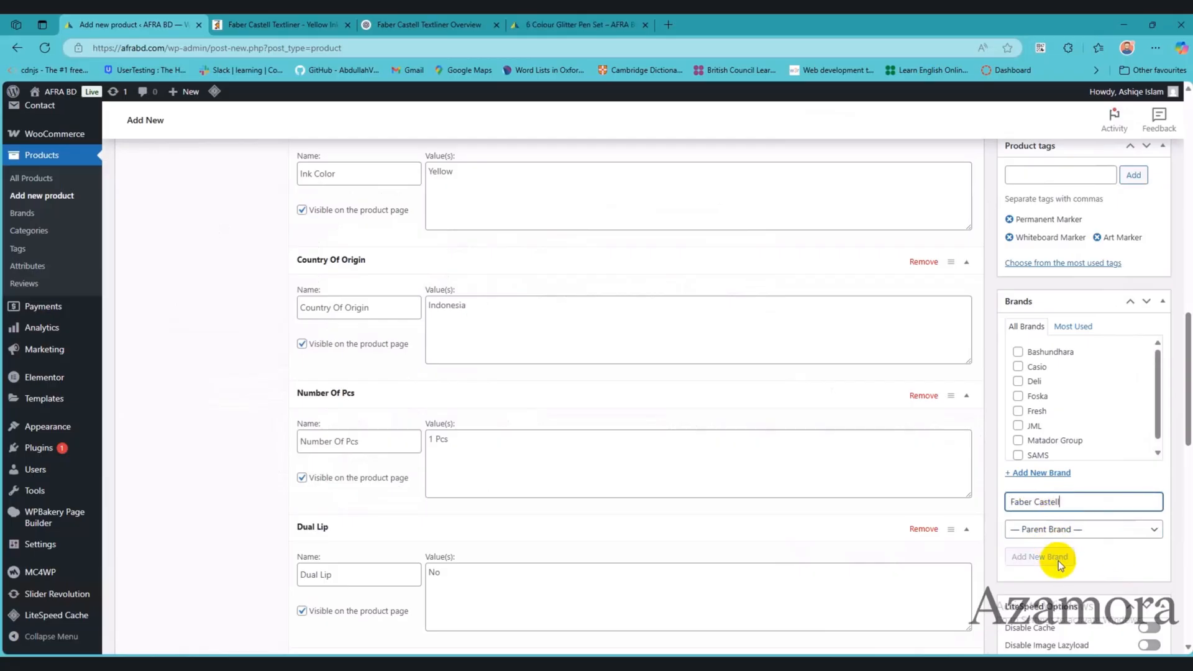
Step: Review the remaining product sections down to Product 360 View and return to the Publish section
scroll(1151, 471, down, 4)
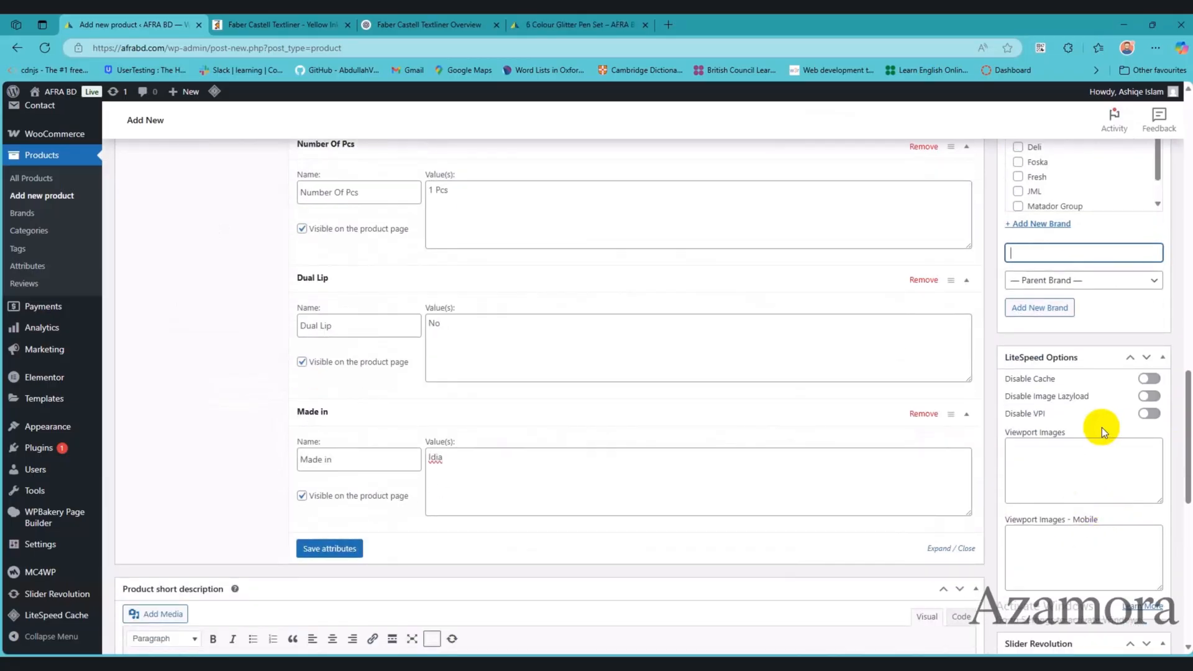
scroll(1146, 404, down, 2)
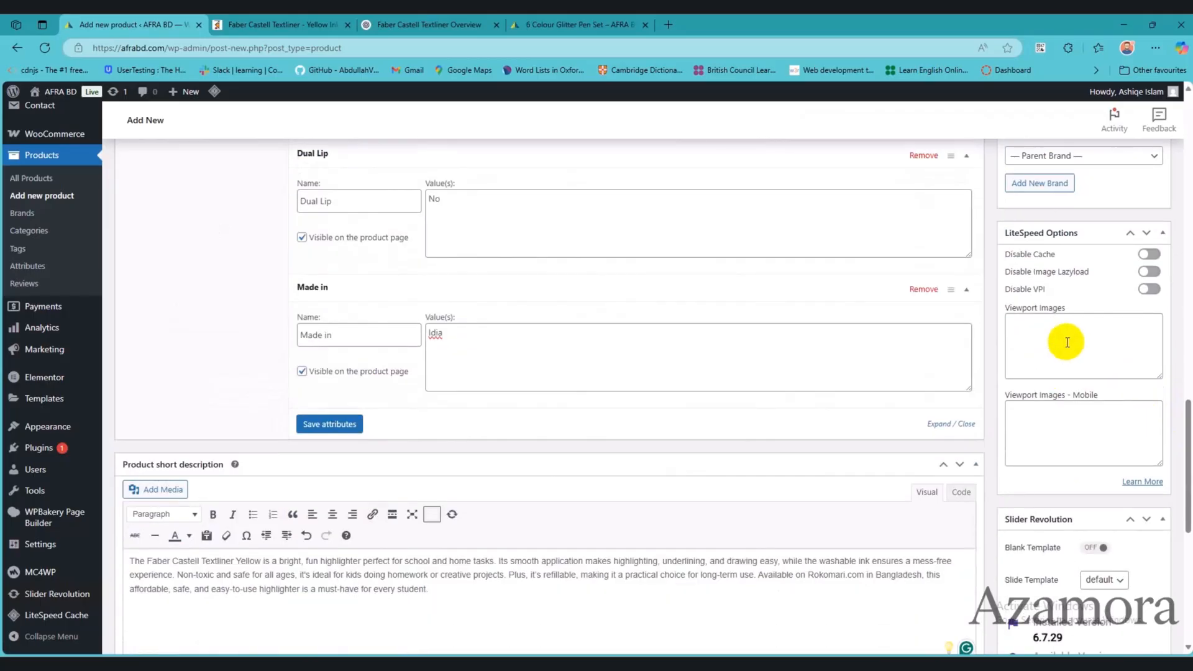
scroll(1065, 338, down, 5)
scroll(1070, 496, down, 2)
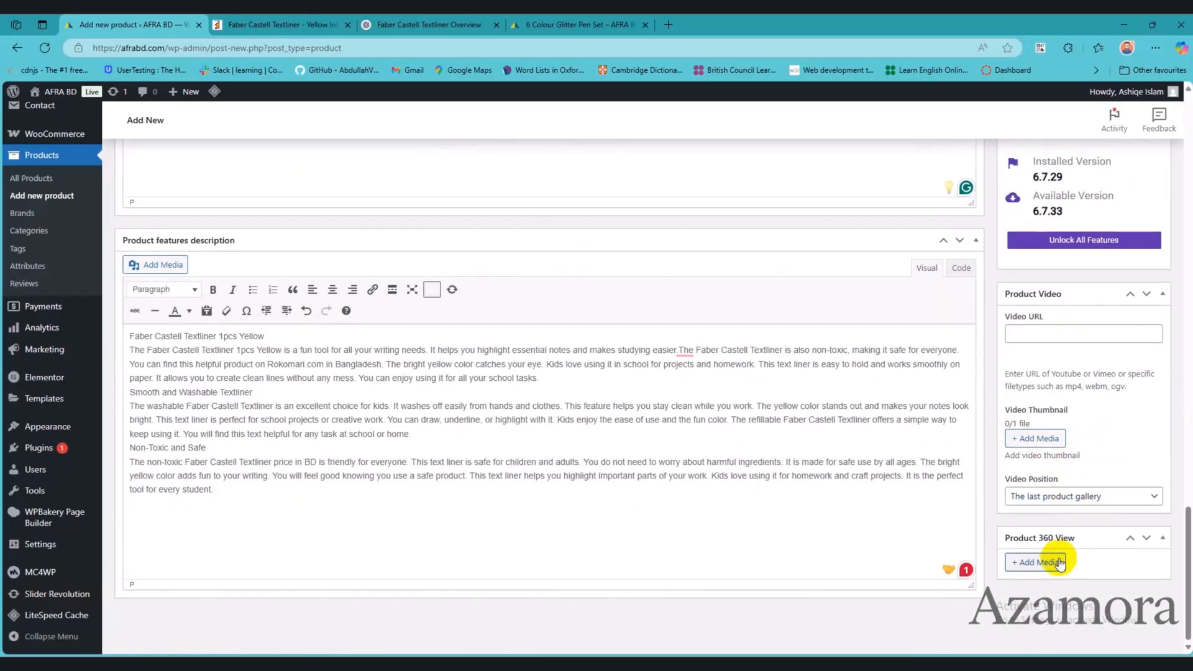
scroll(1113, 400, up, 20)
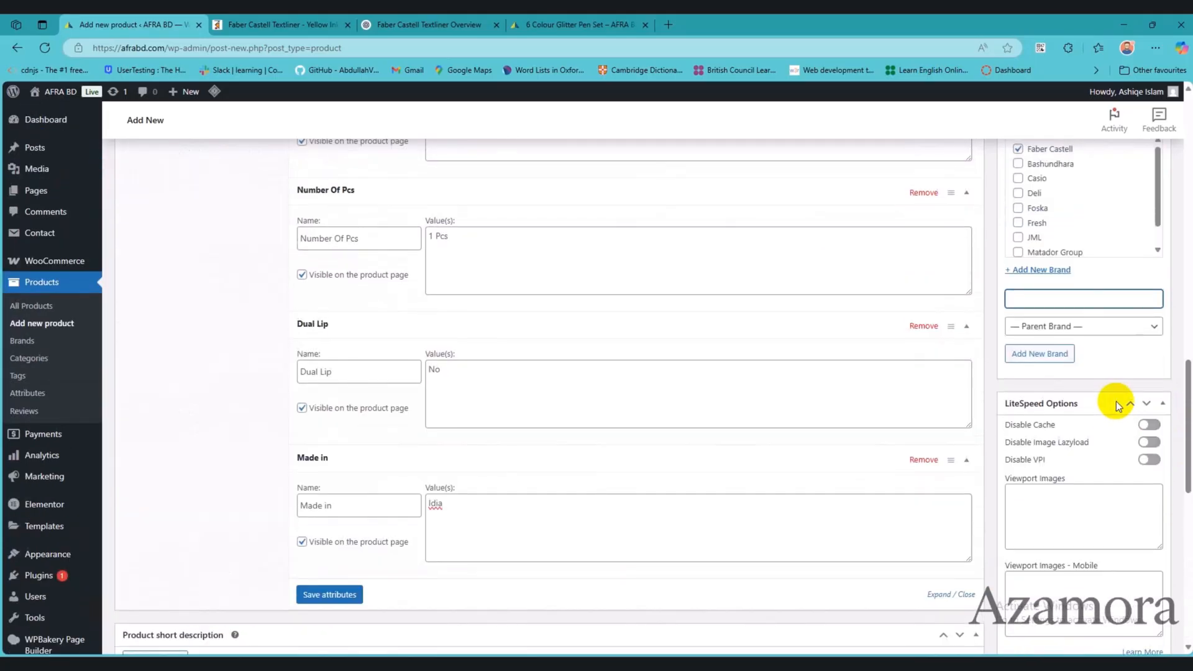
scroll(1118, 405, up, 5)
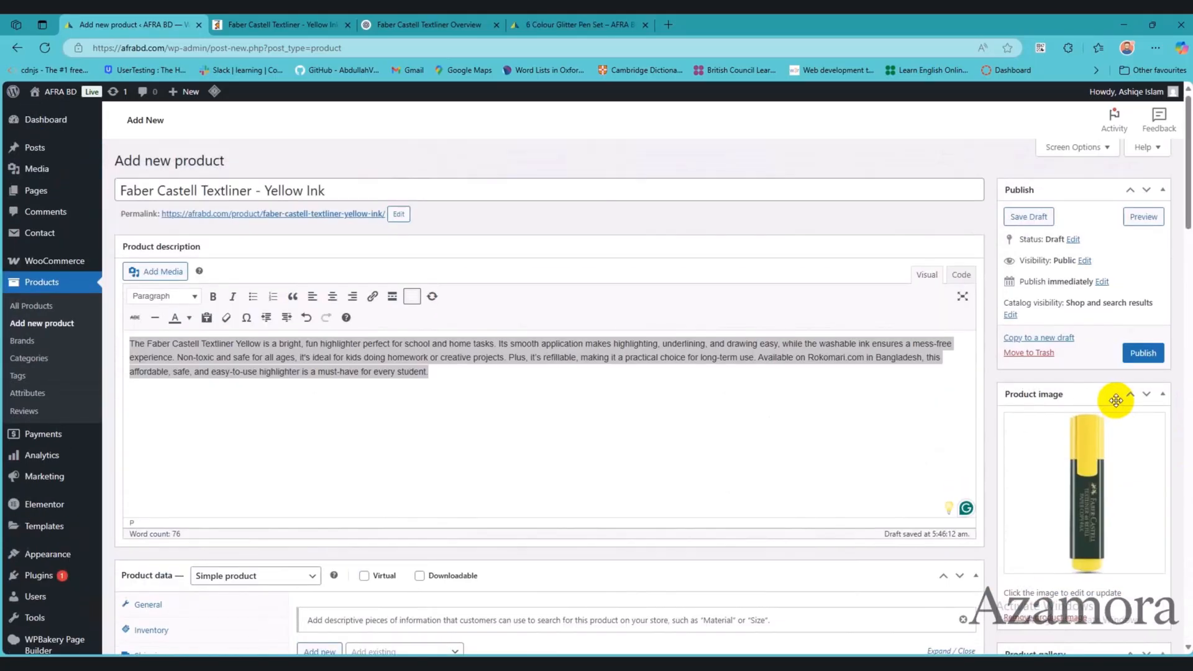
Step: Preview the Faber Castell Textliner - Yellow Ink draft, publish the product and open its storefront page
click(1142, 218)
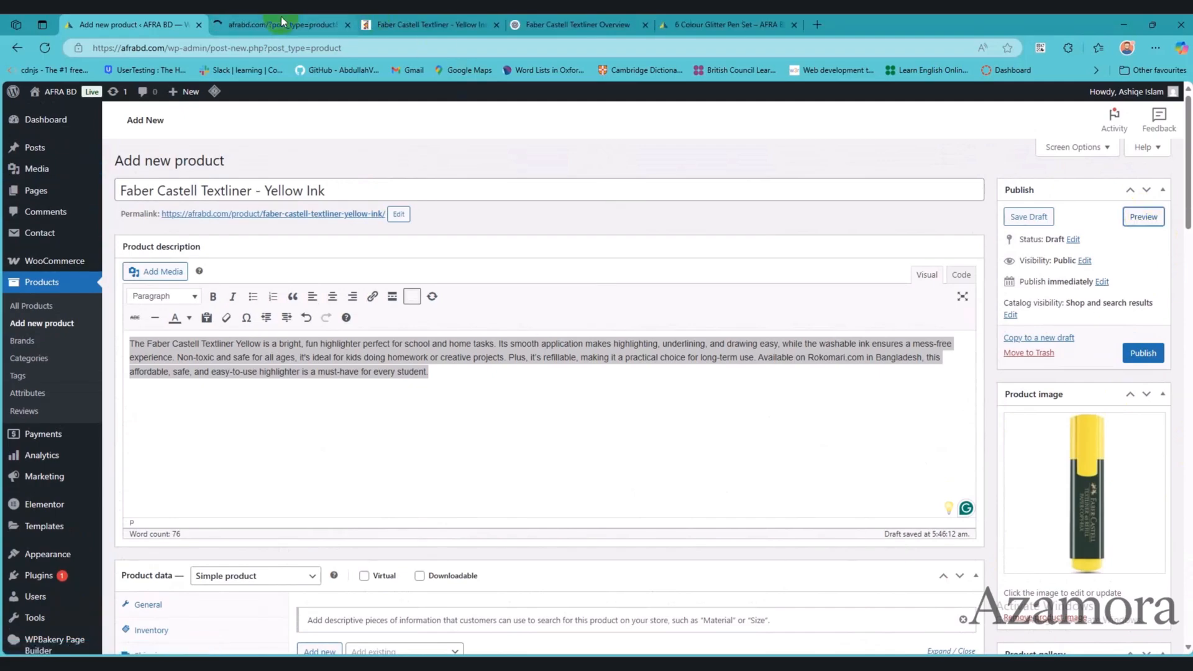
click(1144, 353)
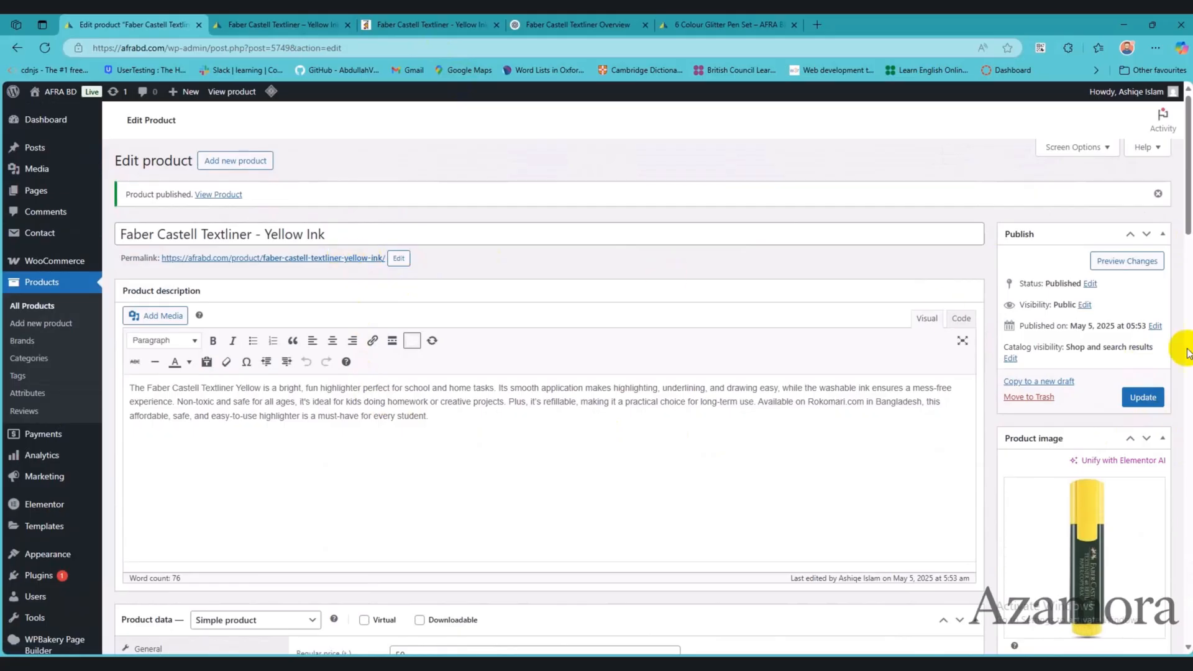
click(1109, 262)
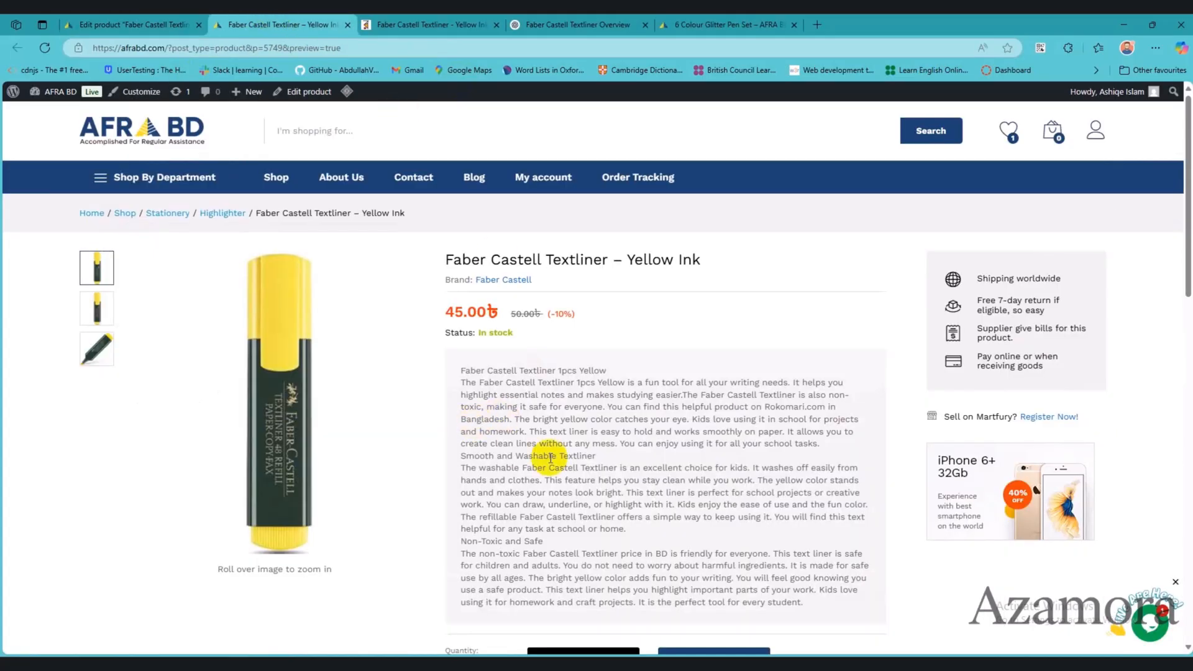
Step: Examine the storefront product page, including its summary text, category, tags, brand, Description and Specification sections
scroll(547, 454, down, 2)
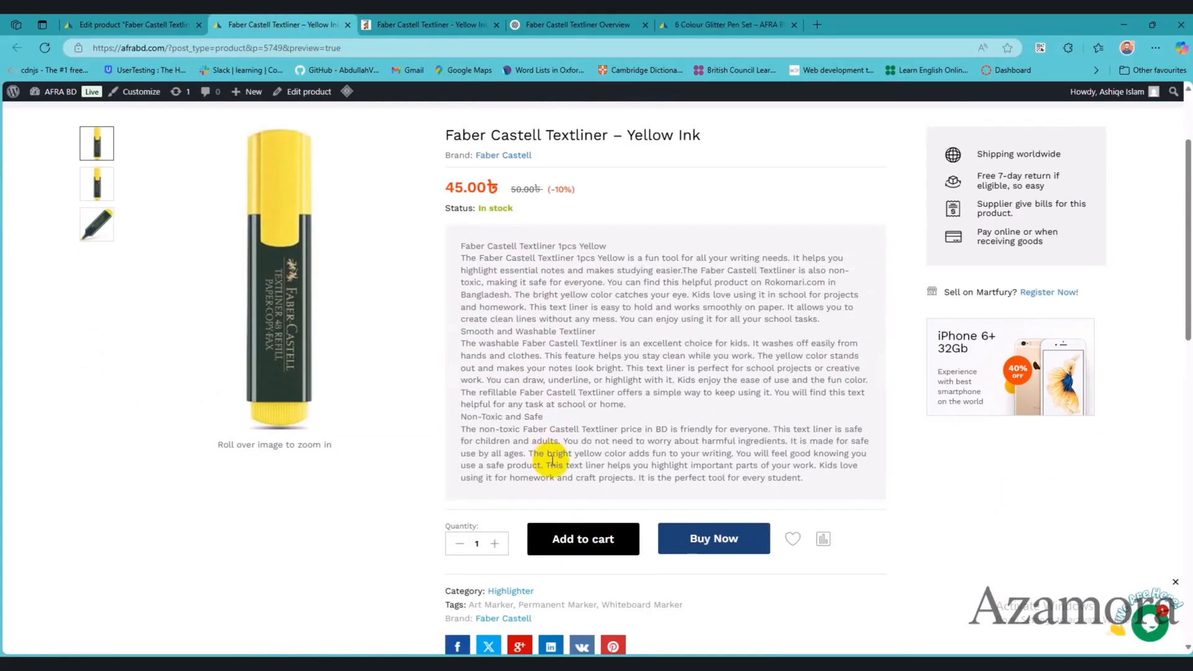
scroll(552, 461, down, 7)
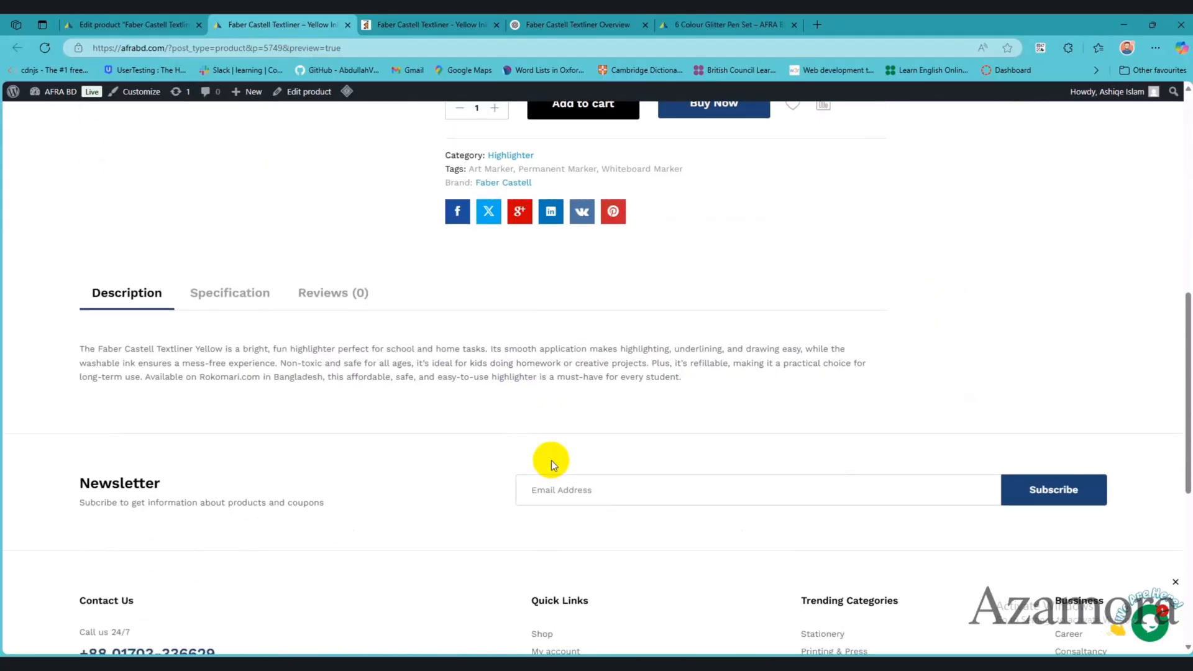
scroll(356, 415, up, 1)
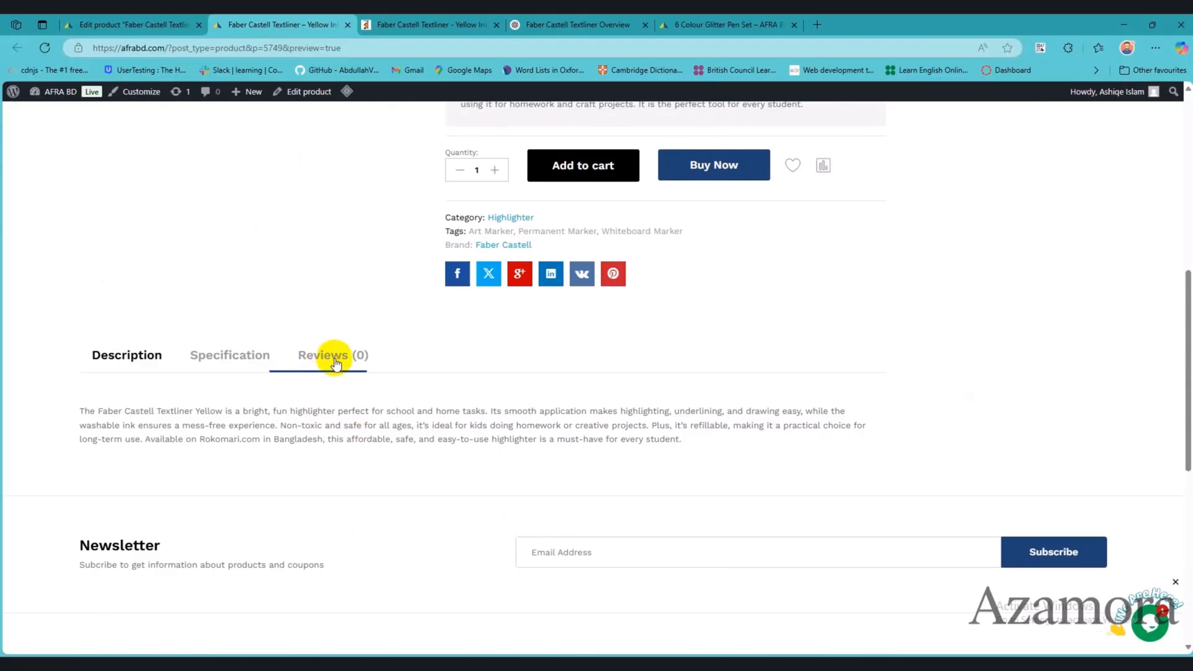
click(230, 357)
scroll(330, 525, down, 4)
scroll(199, 461, up, 5)
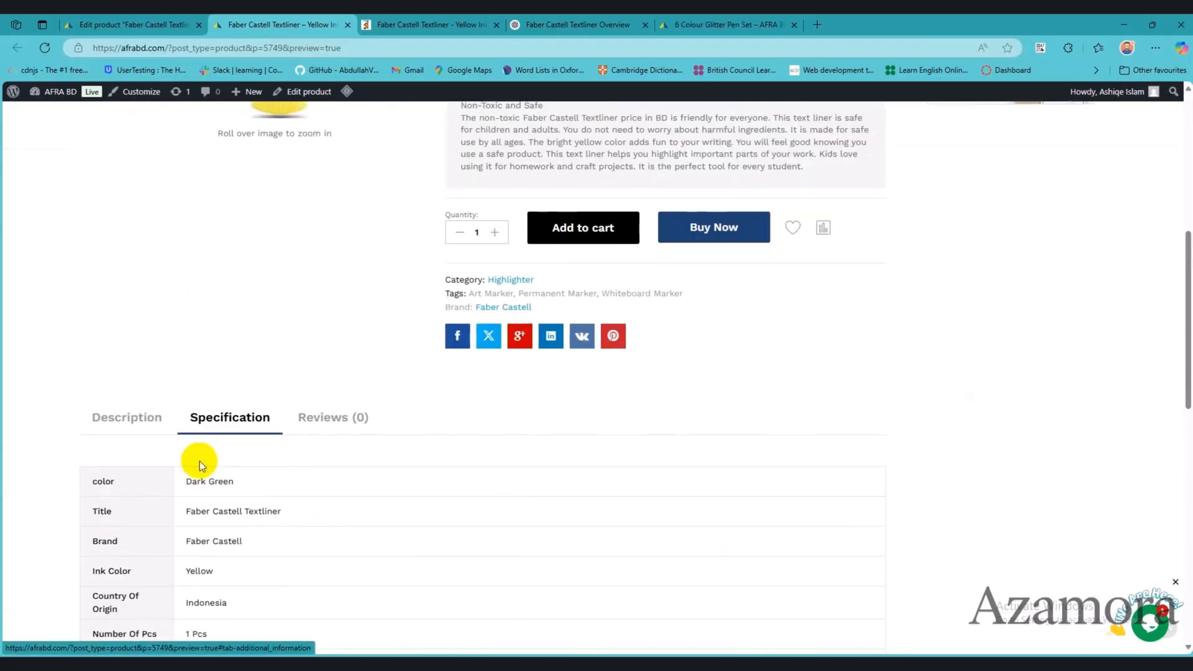
click(142, 420)
scroll(349, 513, up, 7)
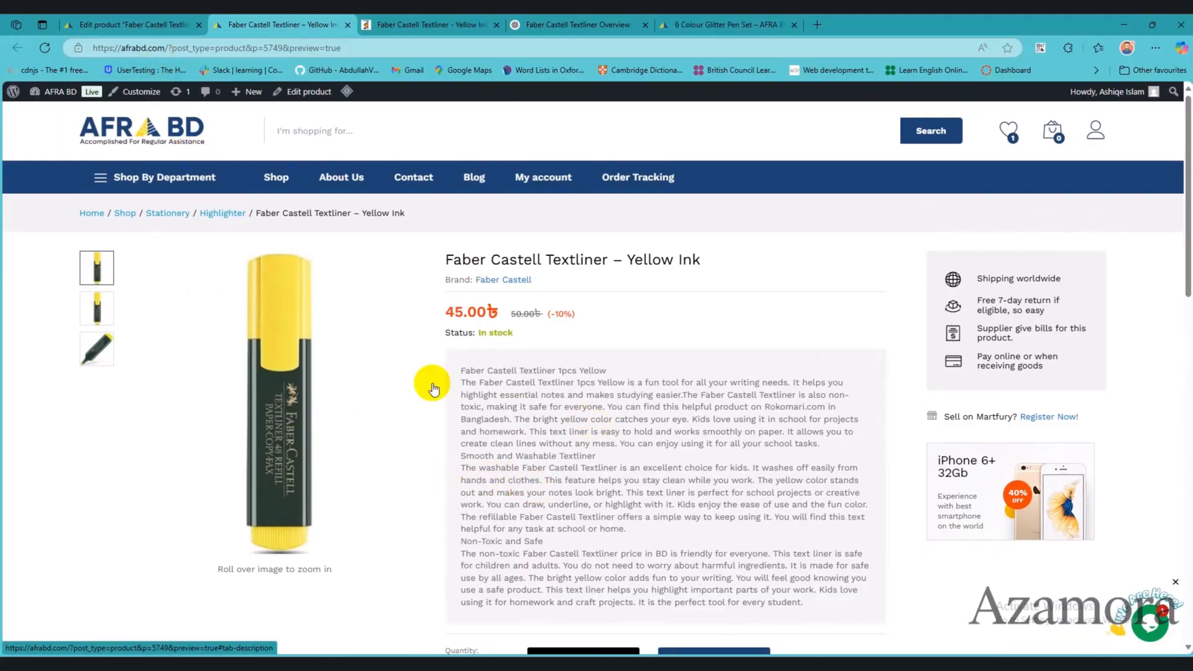
Step: Replace the product description with the full text copied from the product features description and update the product
click(168, 25)
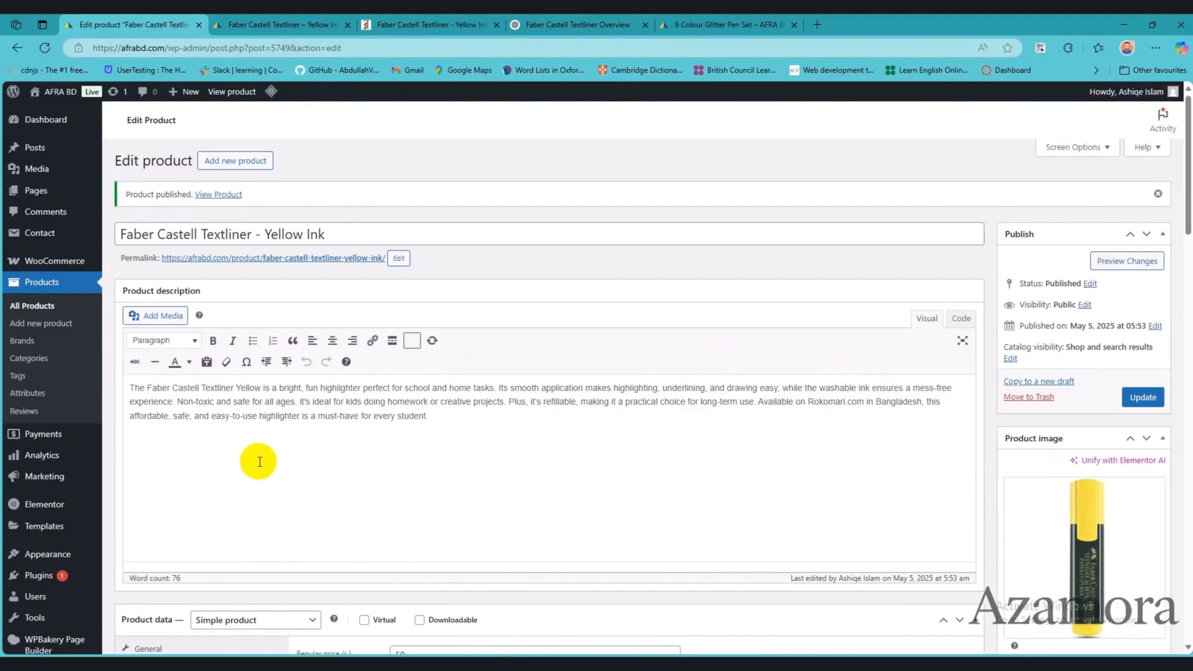
scroll(258, 451, down, 10)
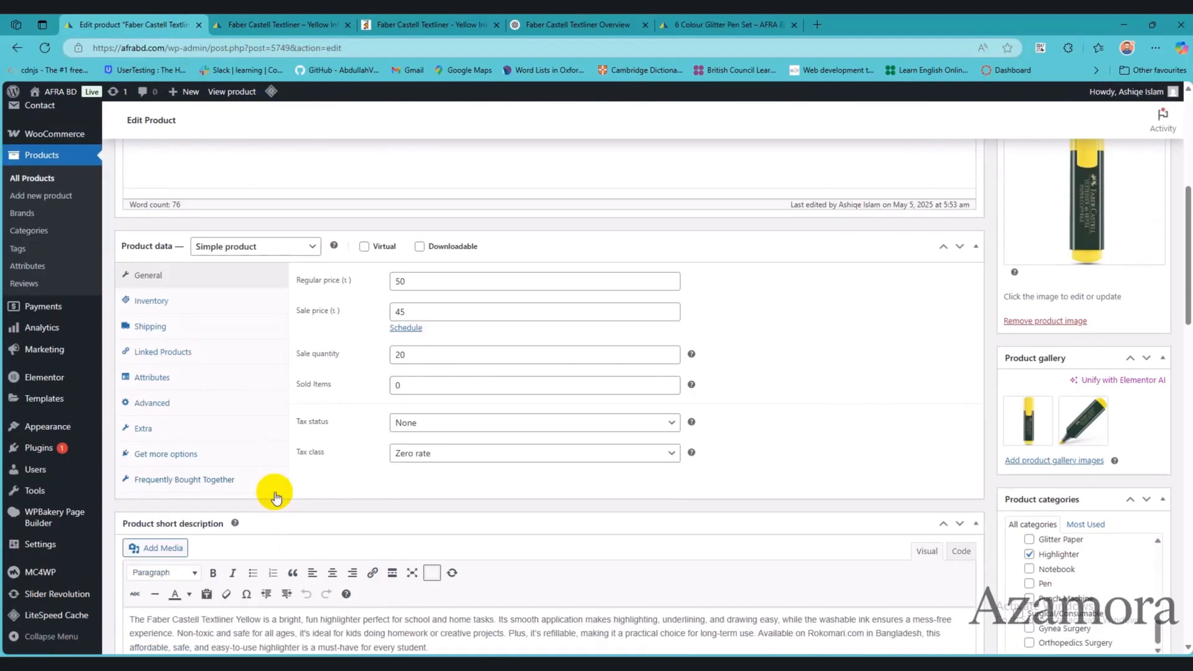
scroll(254, 453, down, 3)
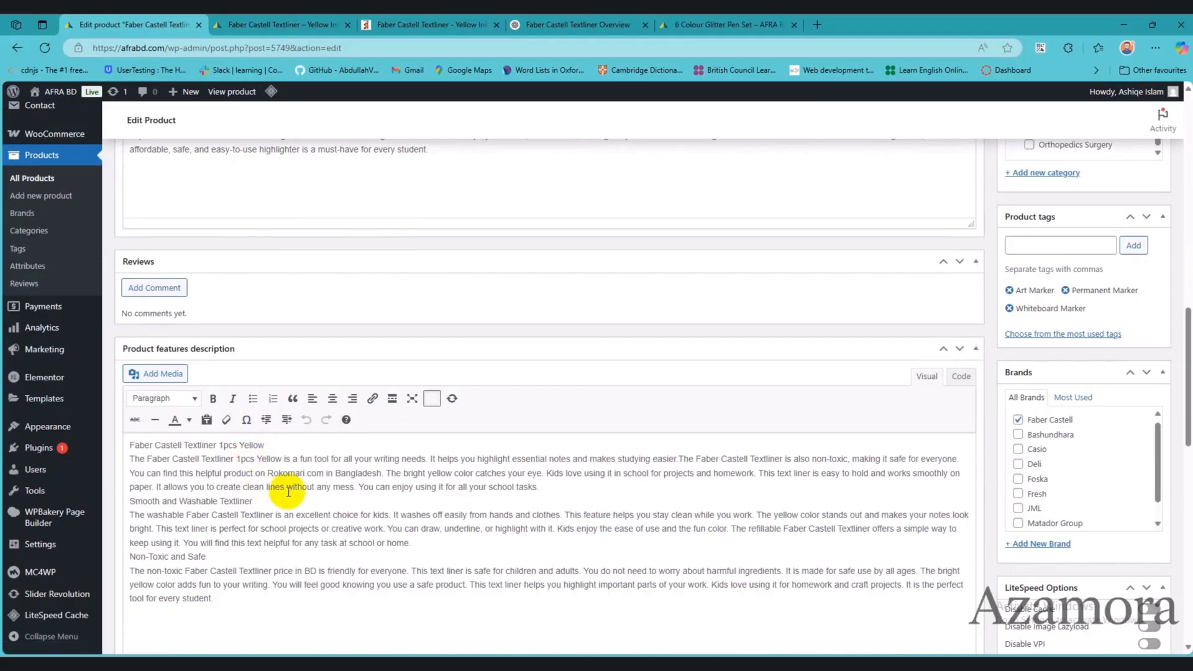
scroll(267, 460, up, 5)
scroll(267, 459, down, 6)
click(477, 523)
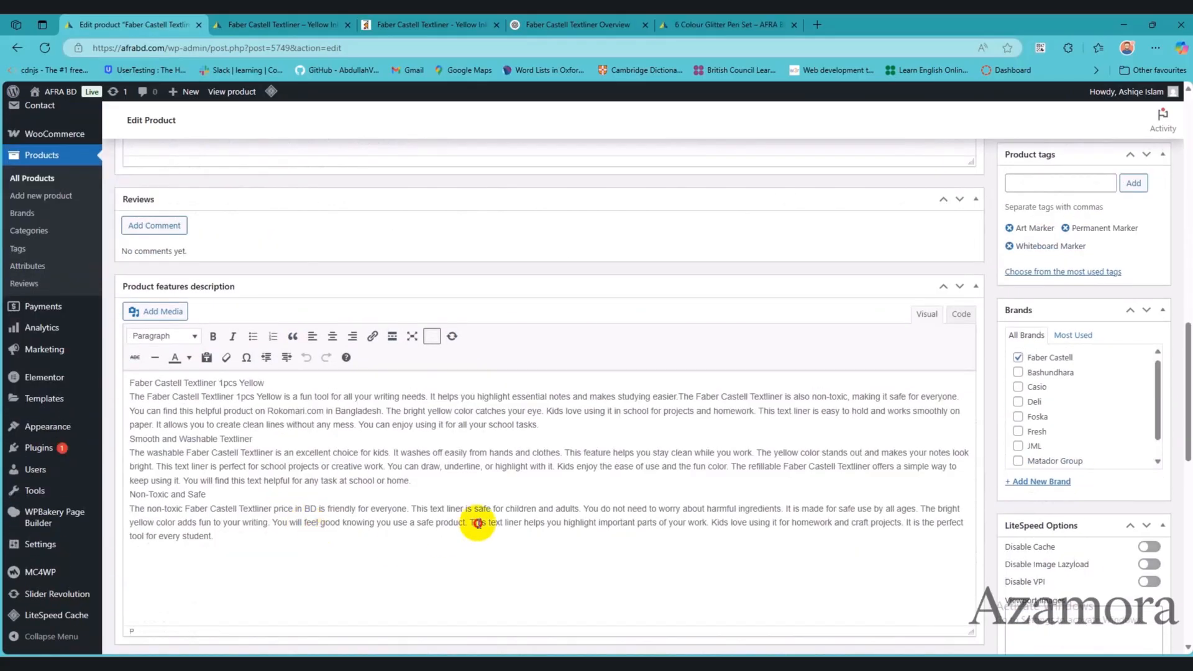
key(ctrl+a)
scroll(435, 279, up, 15)
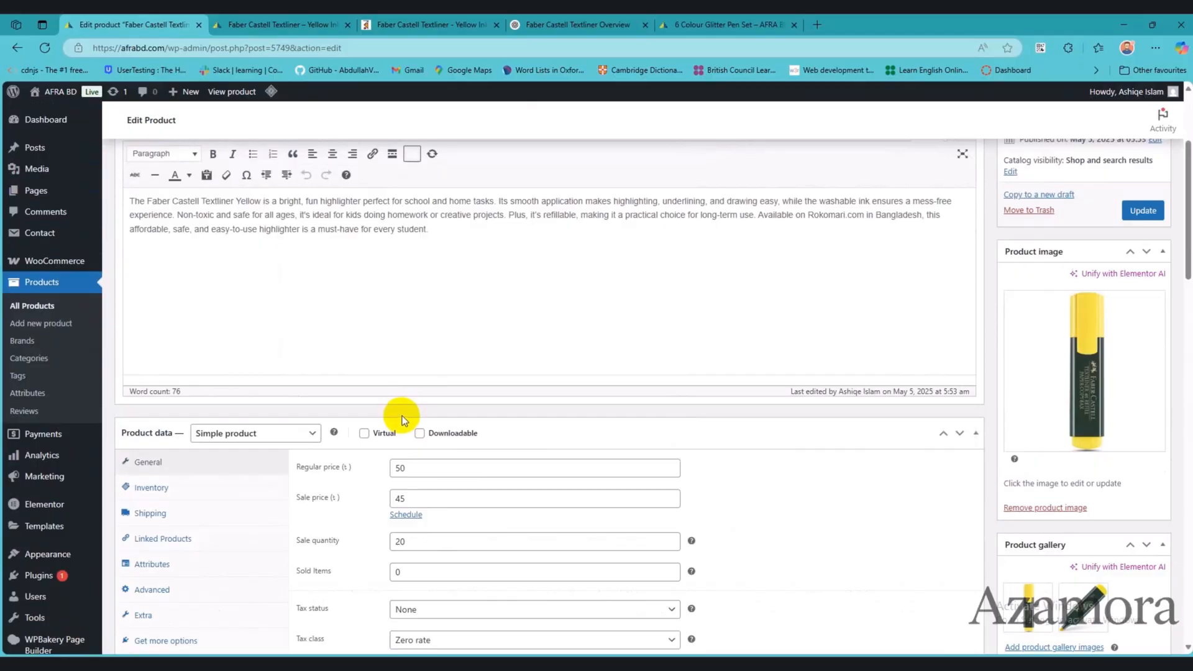
key(ctrl+a)
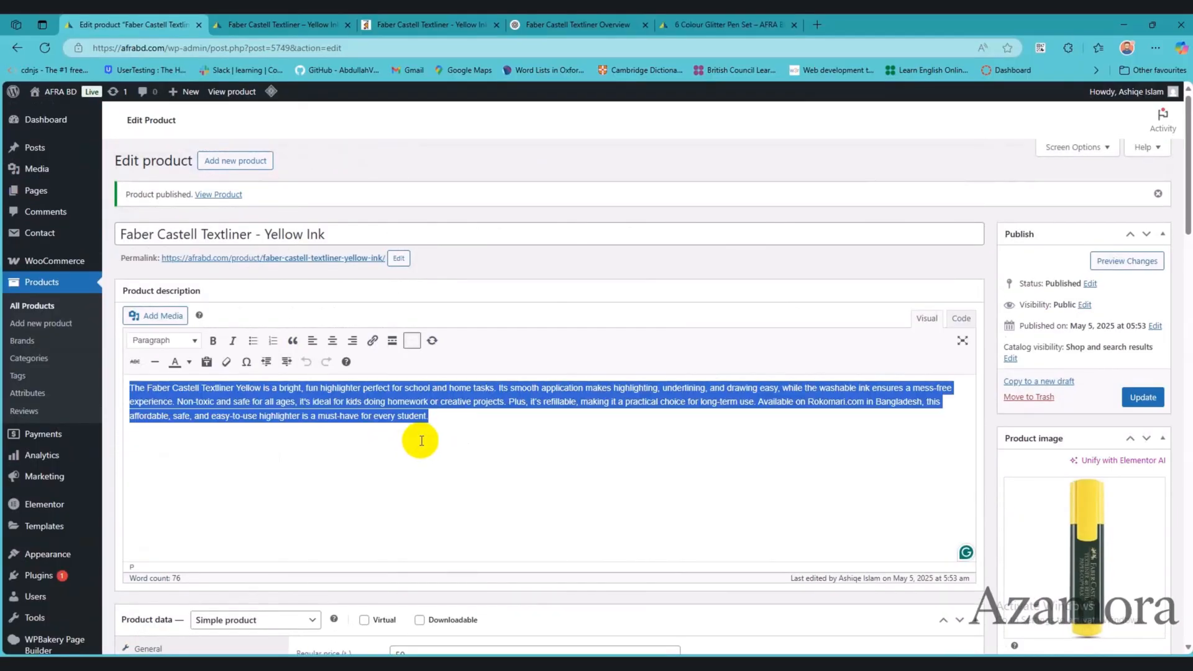
key(ctrl+v)
scroll(413, 453, down, 15)
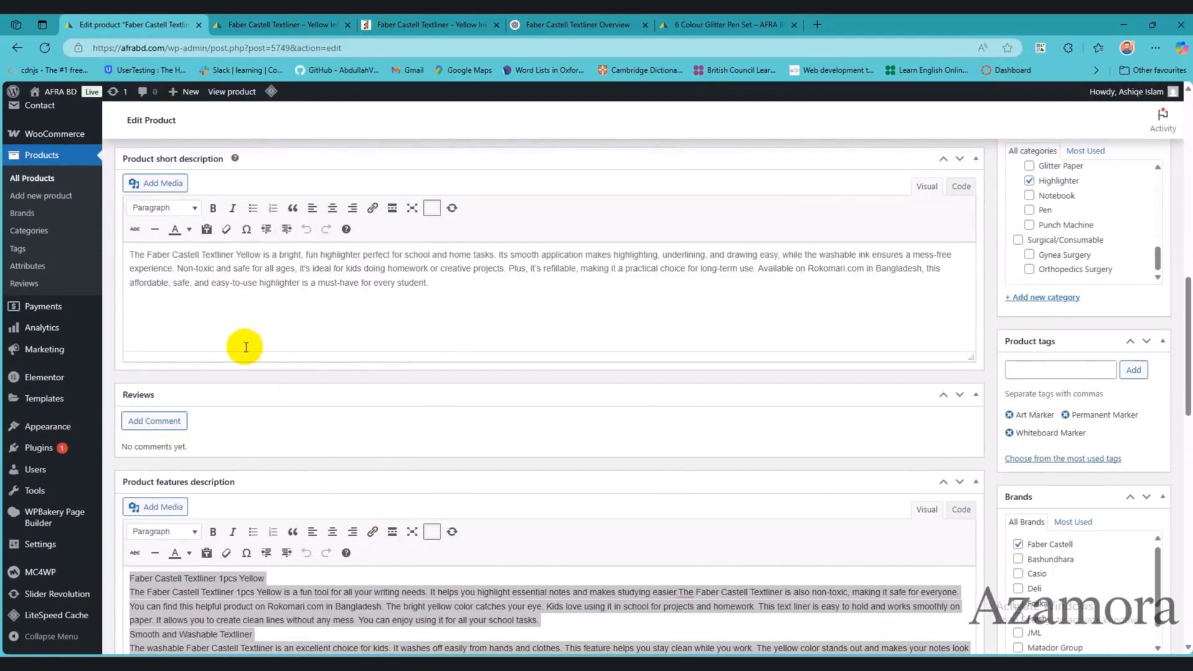
scroll(557, 368, up, 15)
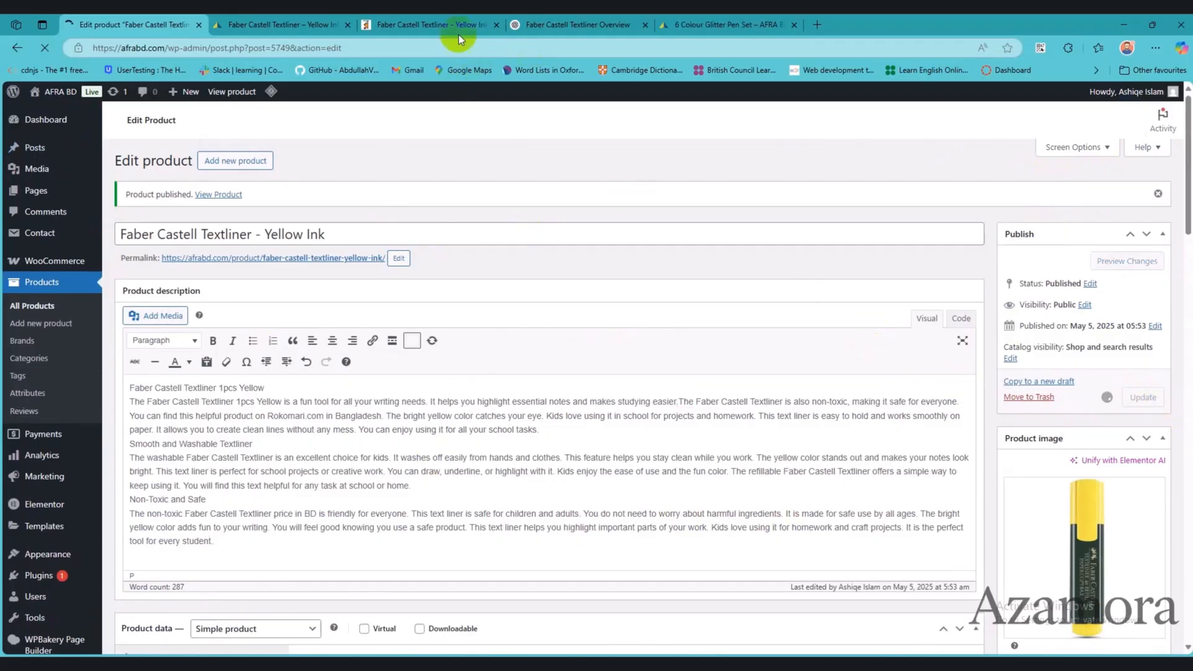
Step: Reload the storefront product page and check its Description section and the summary text beside the image
click(433, 28)
click(279, 28)
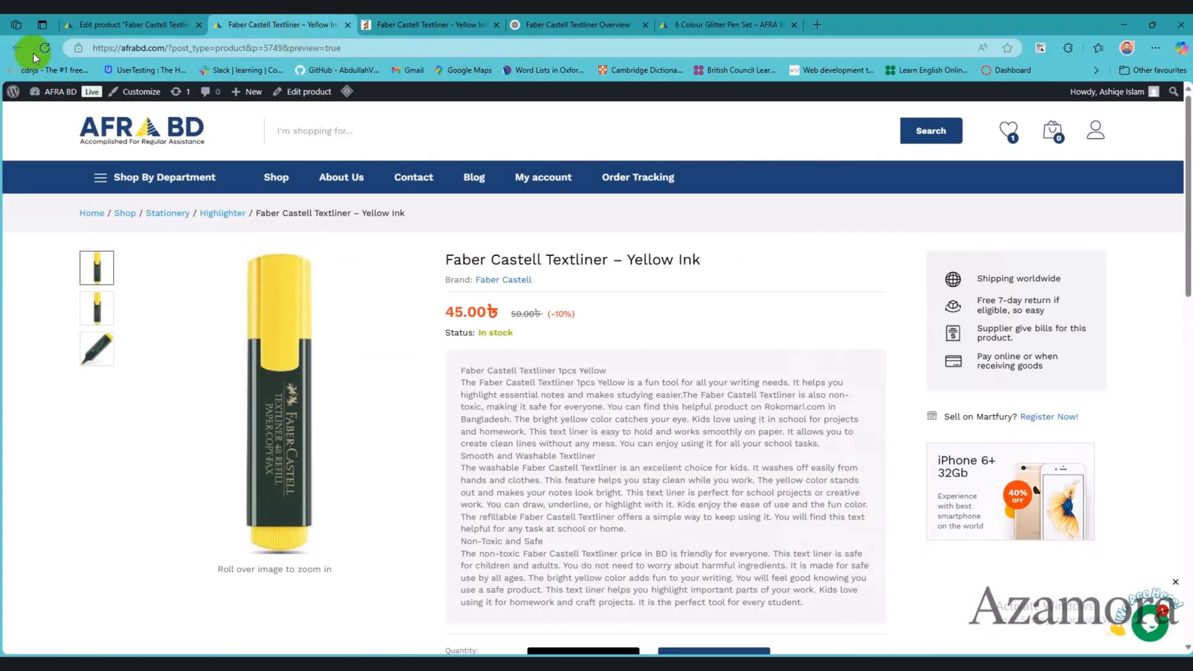
click(49, 49)
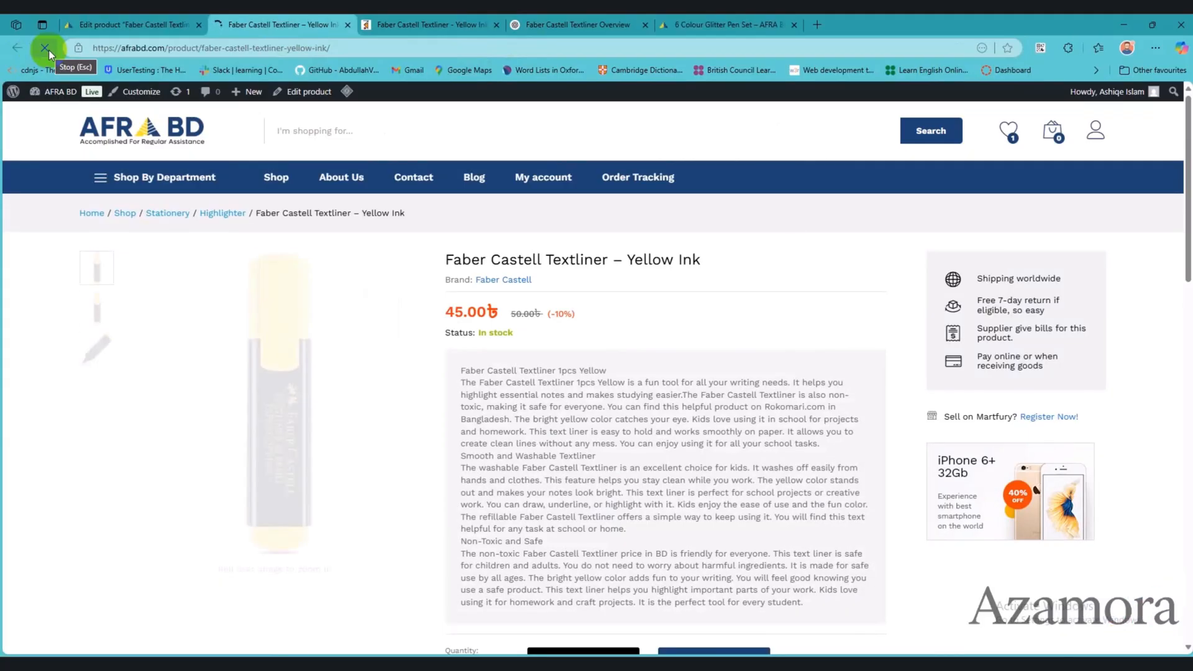
scroll(485, 407, down, 15)
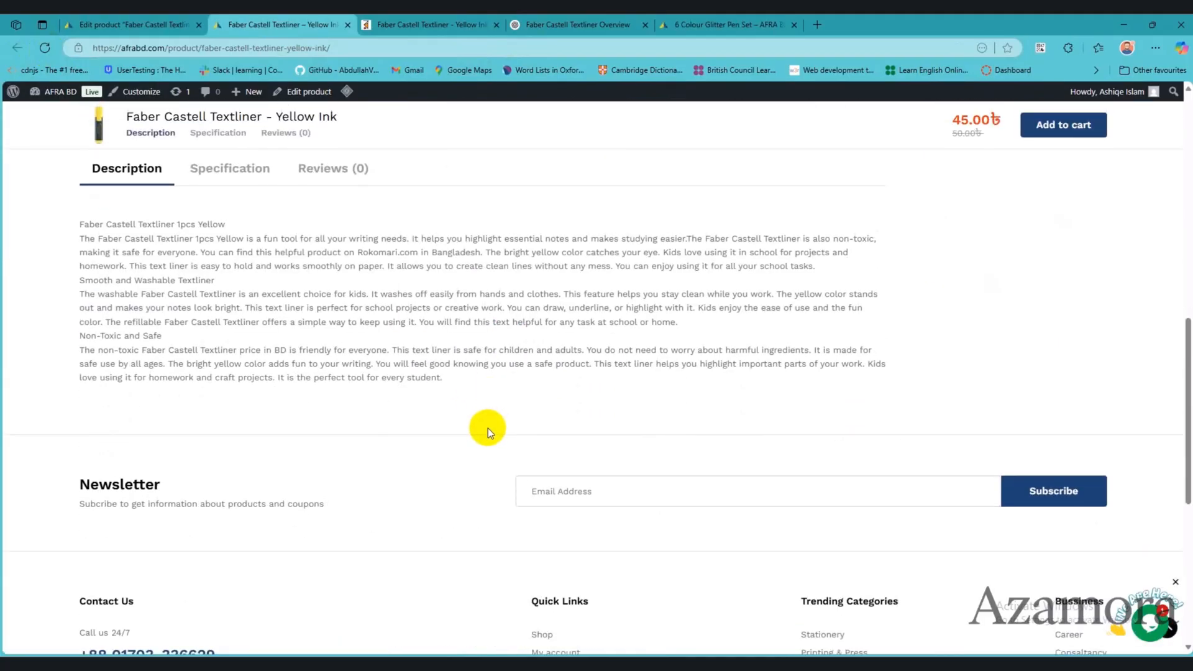
scroll(487, 428, up, 15)
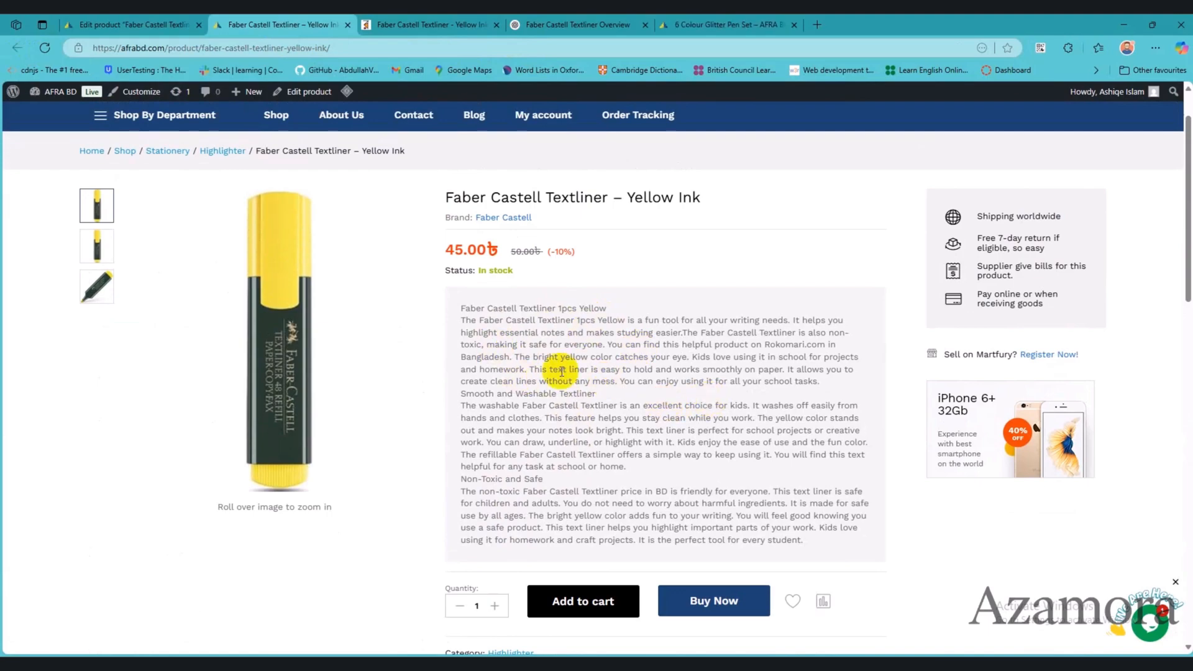
Step: Replace the product features description with the text copied from the product short description and update the product
key(ctrl+shift+Tab)
scroll(394, 484, down, 10)
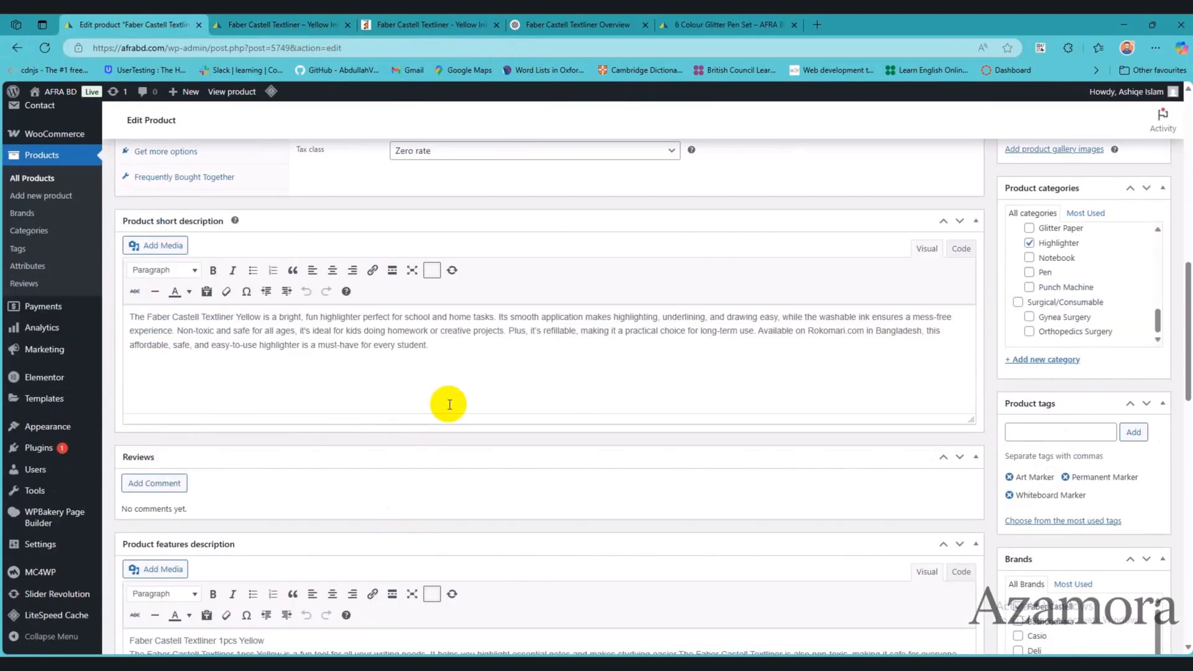
drag(448, 346, 93, 301)
key(ctrl+c)
scroll(410, 453, down, 5)
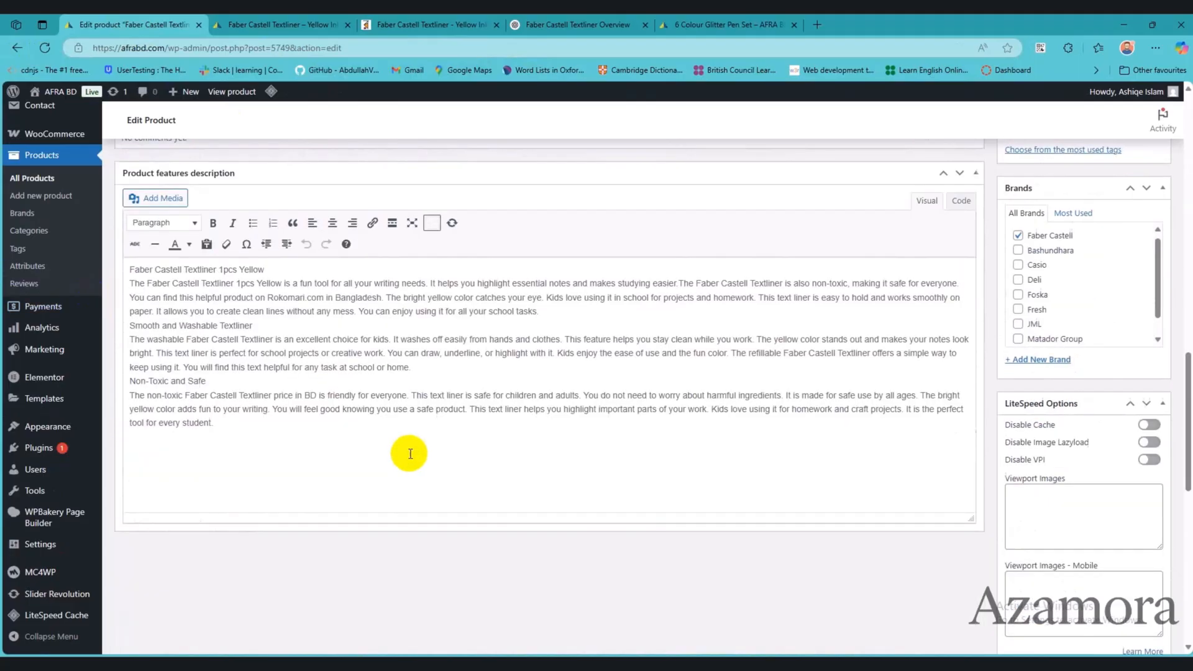
scroll(410, 453, down, 1)
click(368, 354)
key(ctrl+a)
key(ctrl+v)
scroll(860, 337, up, 5)
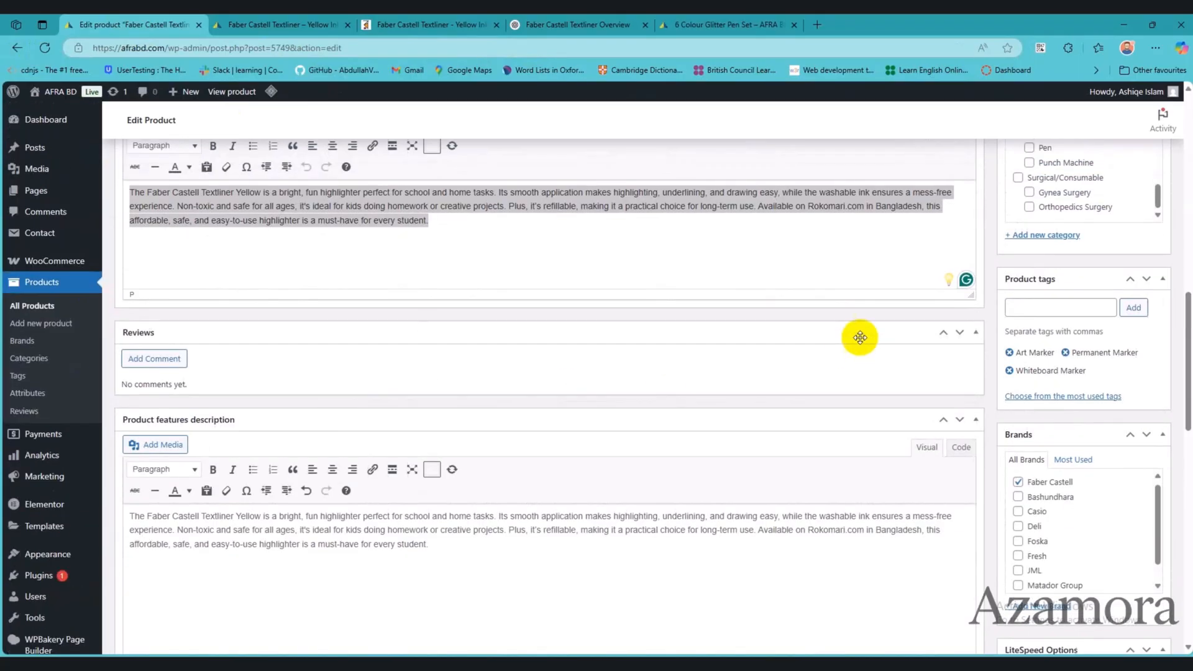
scroll(1164, 178, up, 15)
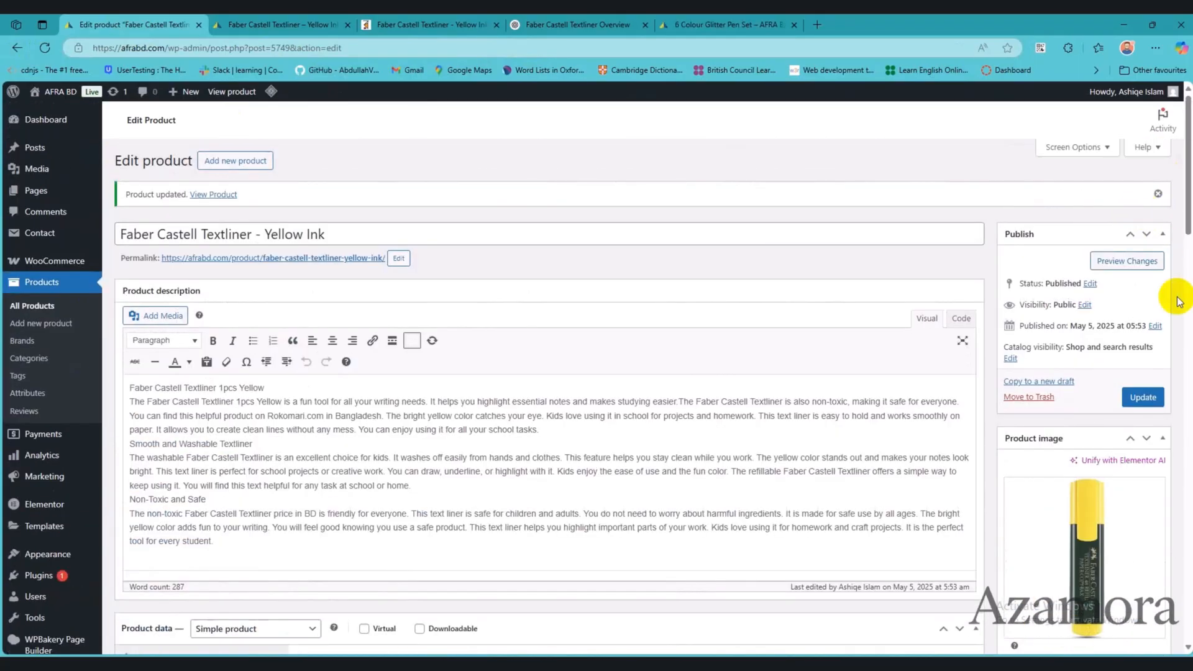
click(1143, 397)
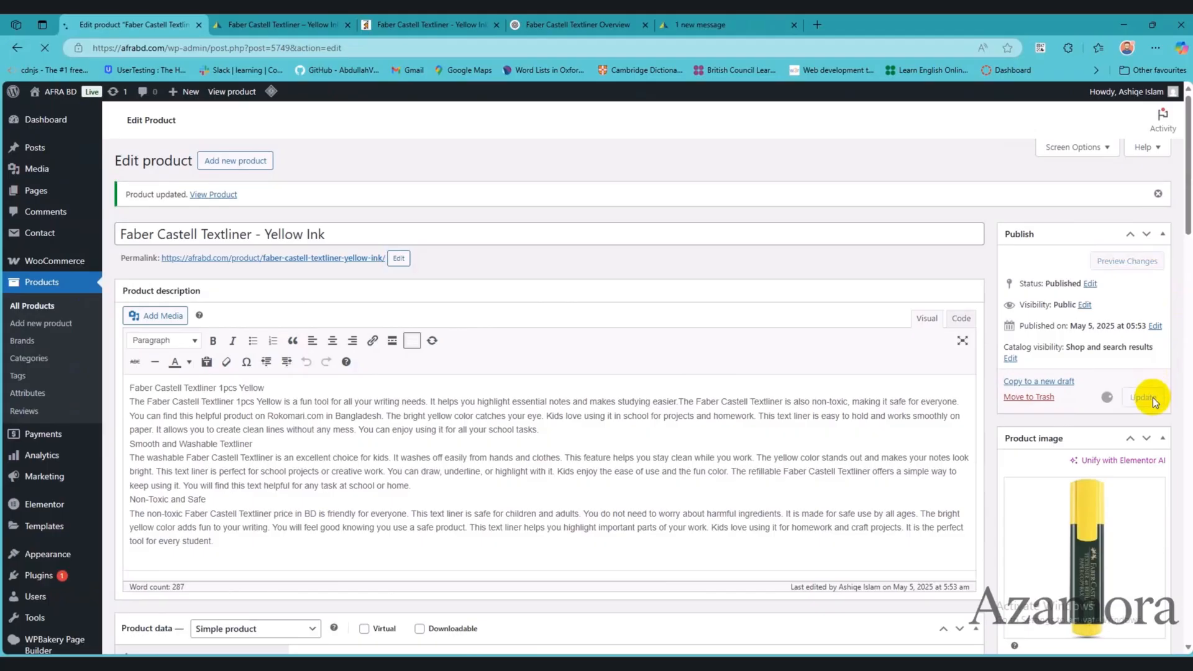
Step: Compare the summary text on the storefront product page with the product features description in the editor
click(271, 20)
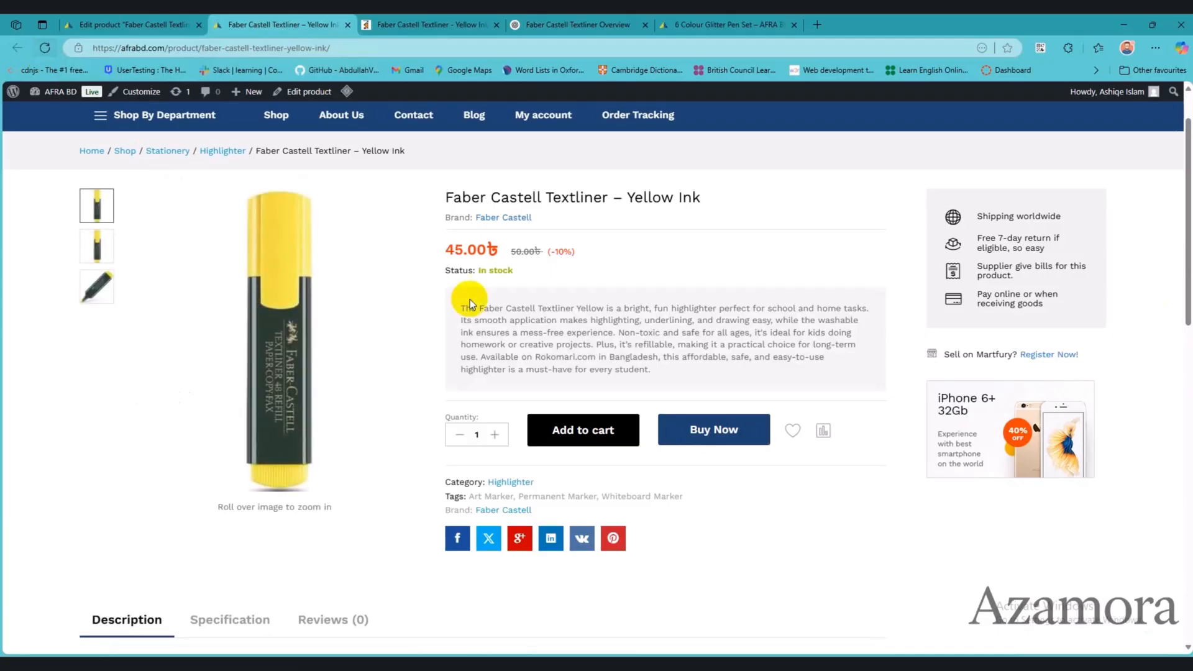
click(107, 20)
scroll(665, 525, down, 15)
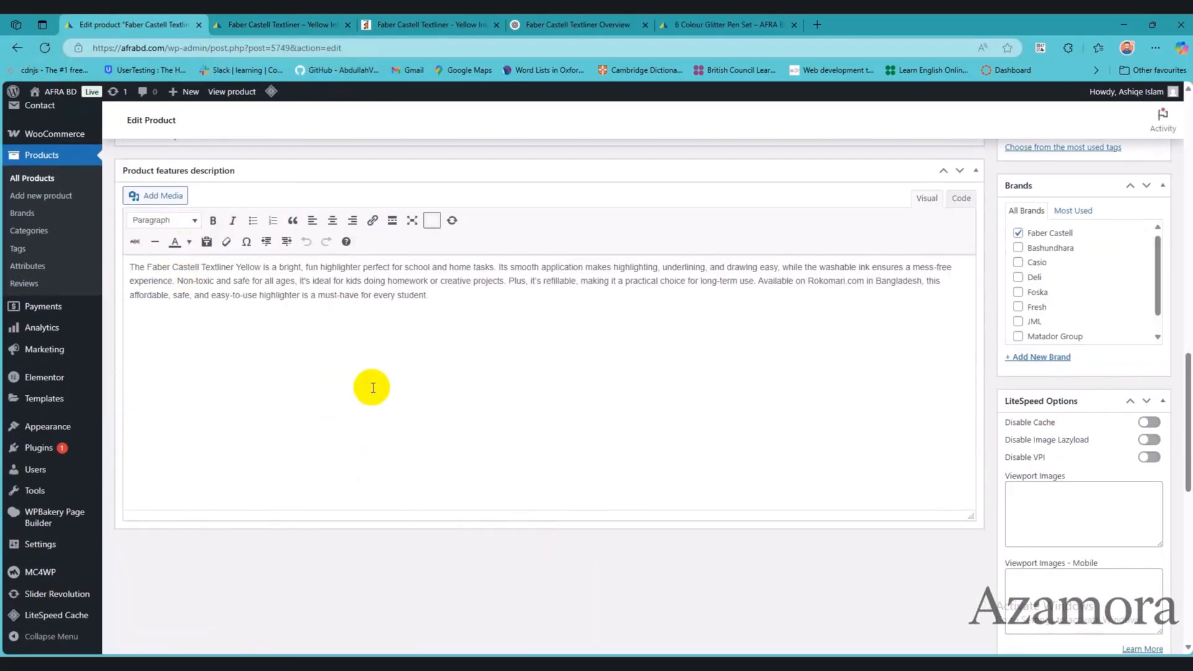
click(308, 22)
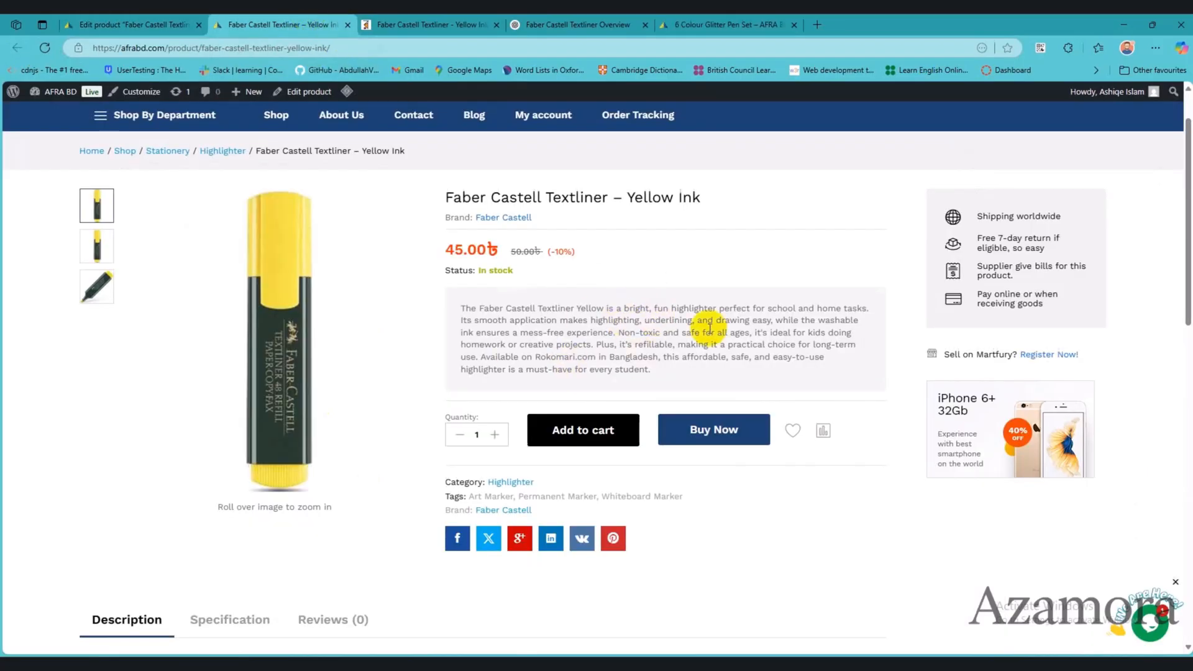
Step: Review the short description and main product description in the editor and compare them with the storefront Description section
click(125, 23)
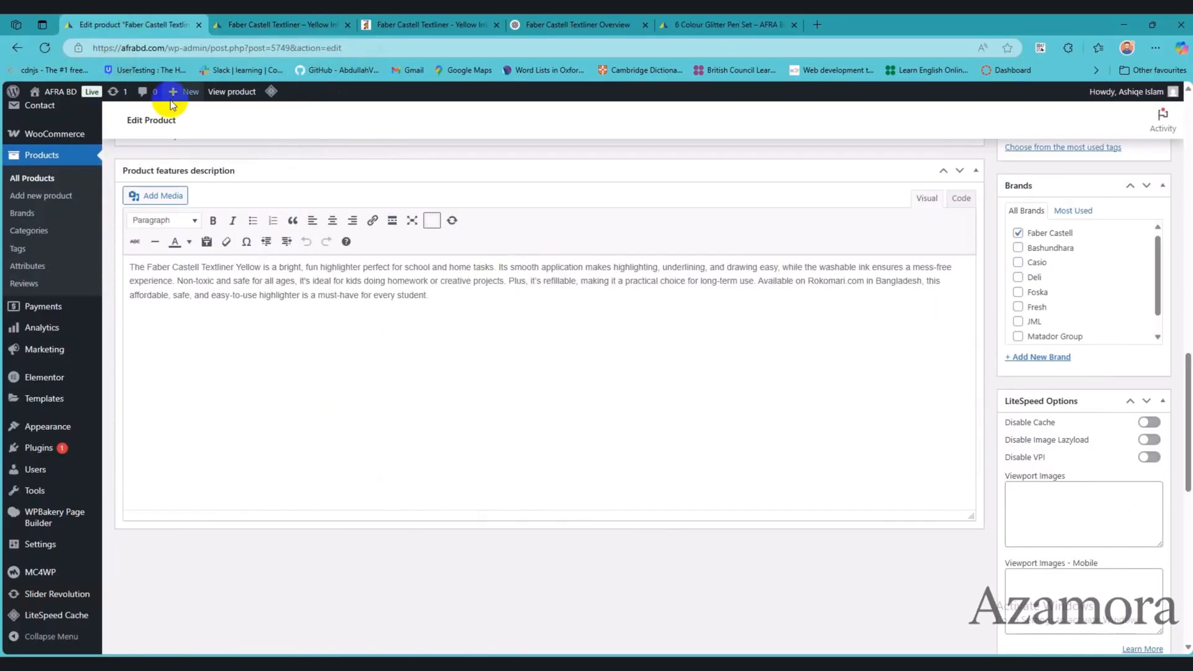
scroll(399, 449, up, 10)
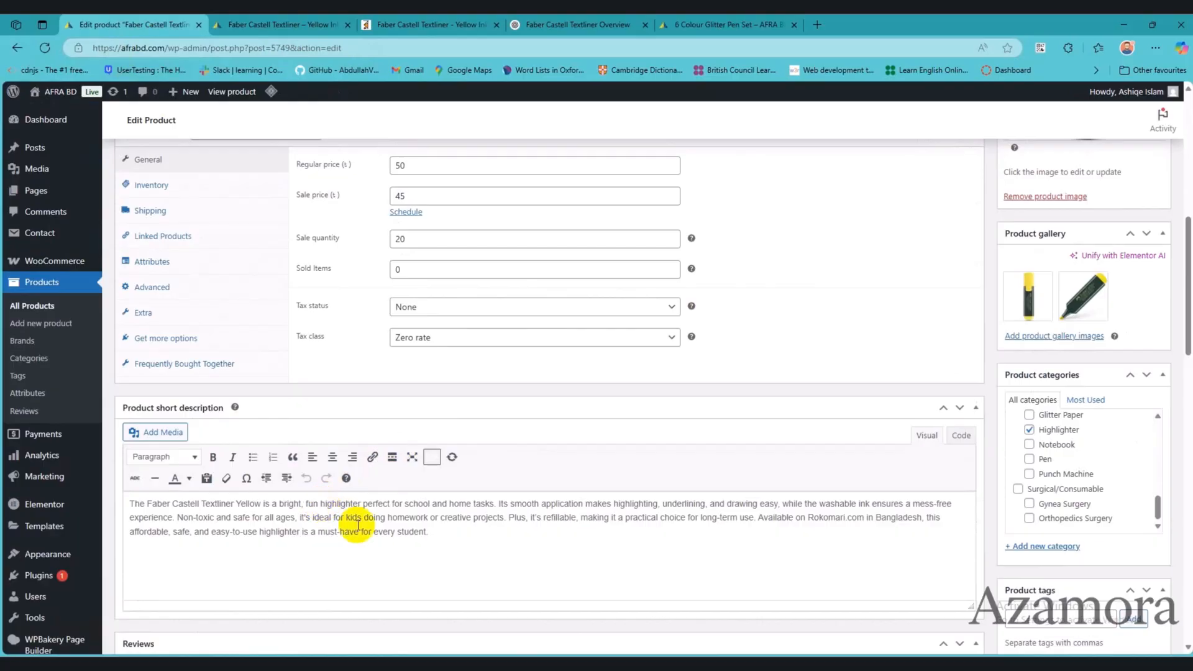
scroll(433, 549, up, 1)
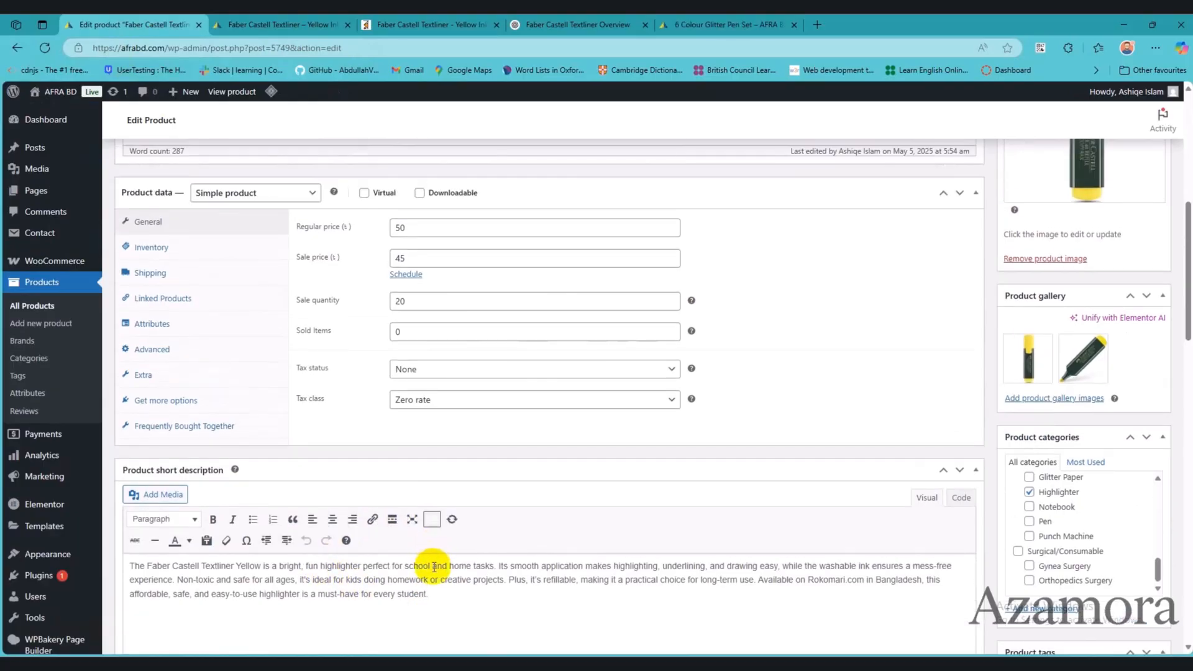
scroll(472, 595, up, 4)
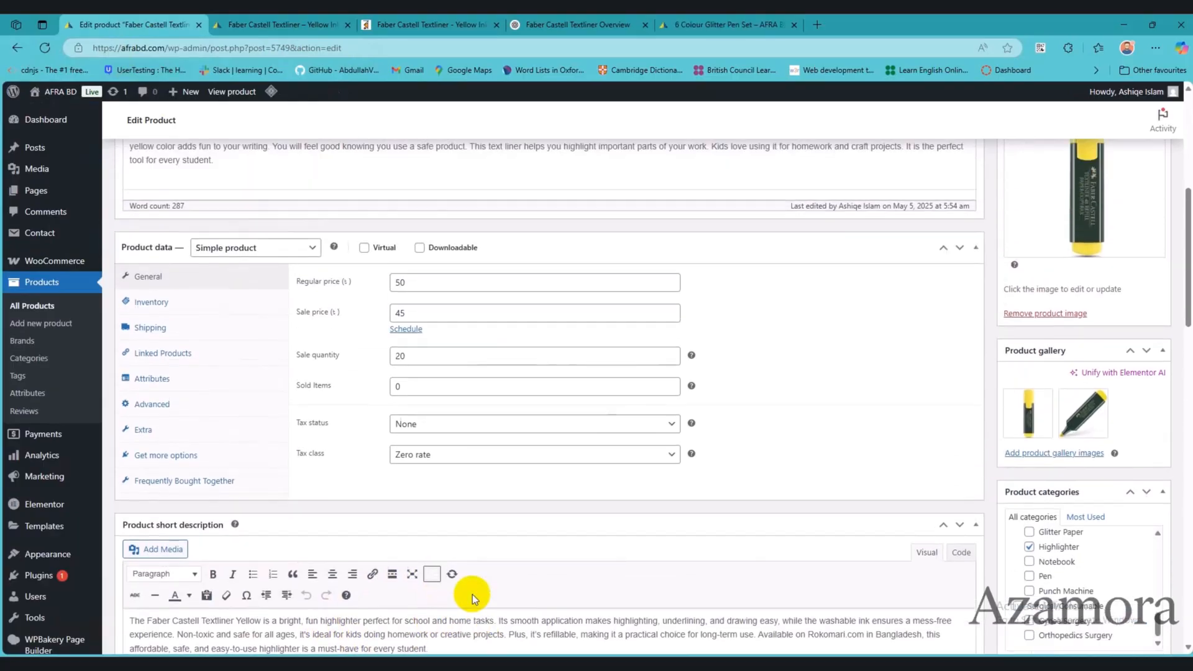
scroll(473, 594, up, 3)
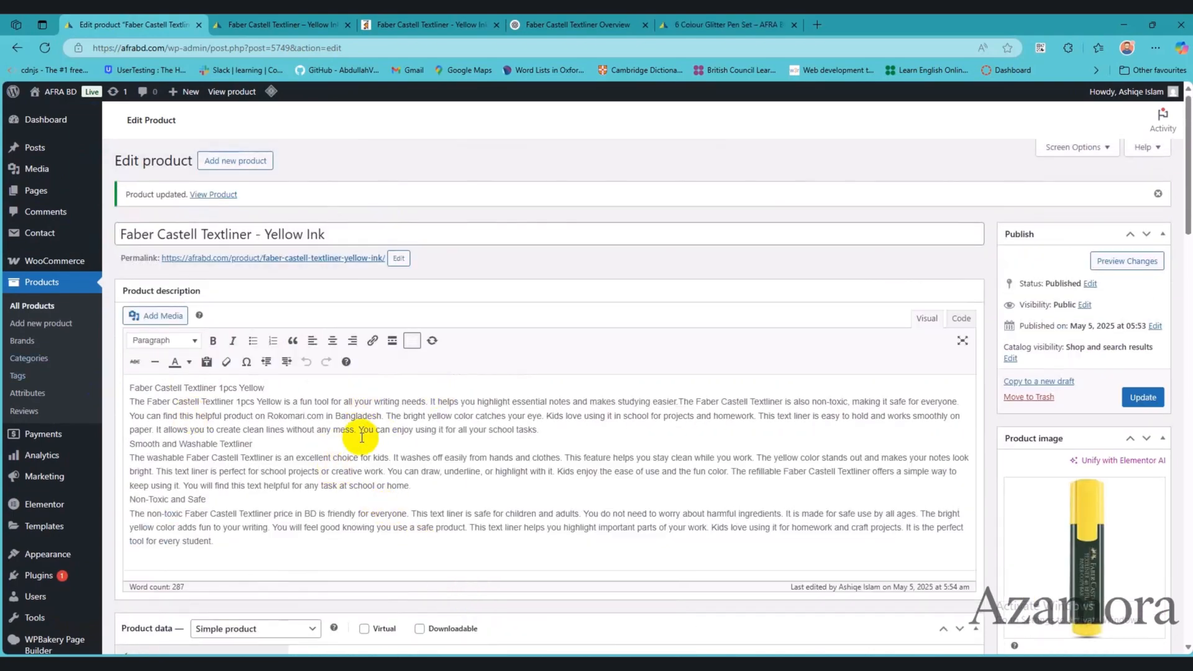
click(323, 25)
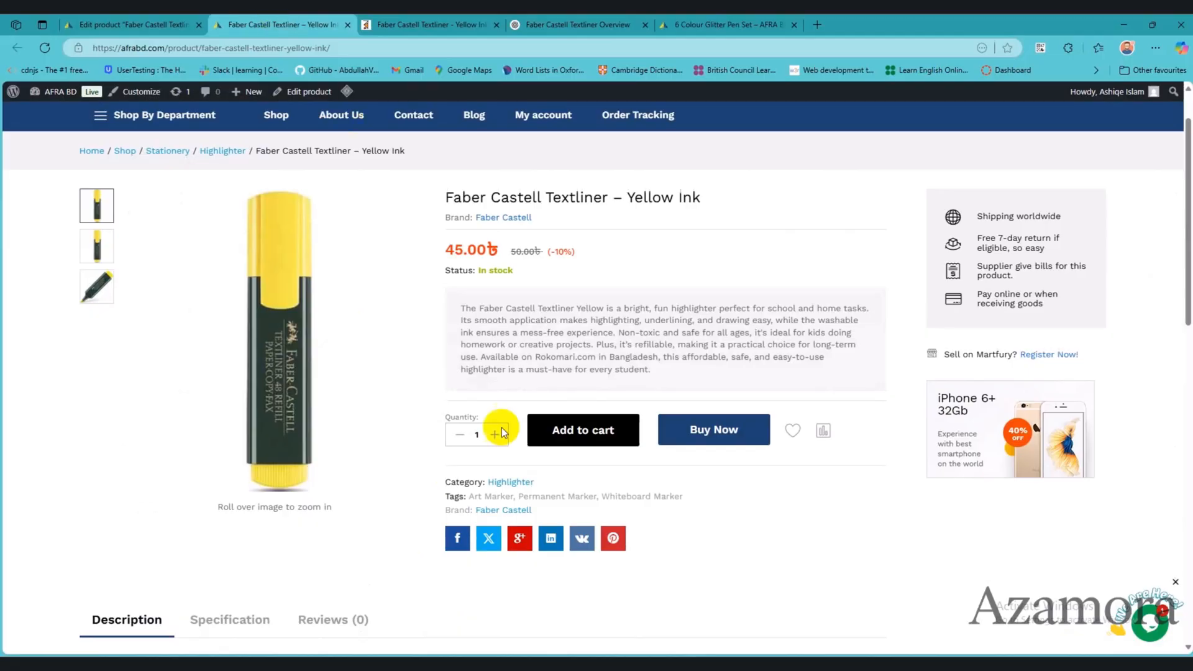
scroll(470, 497, down, 7)
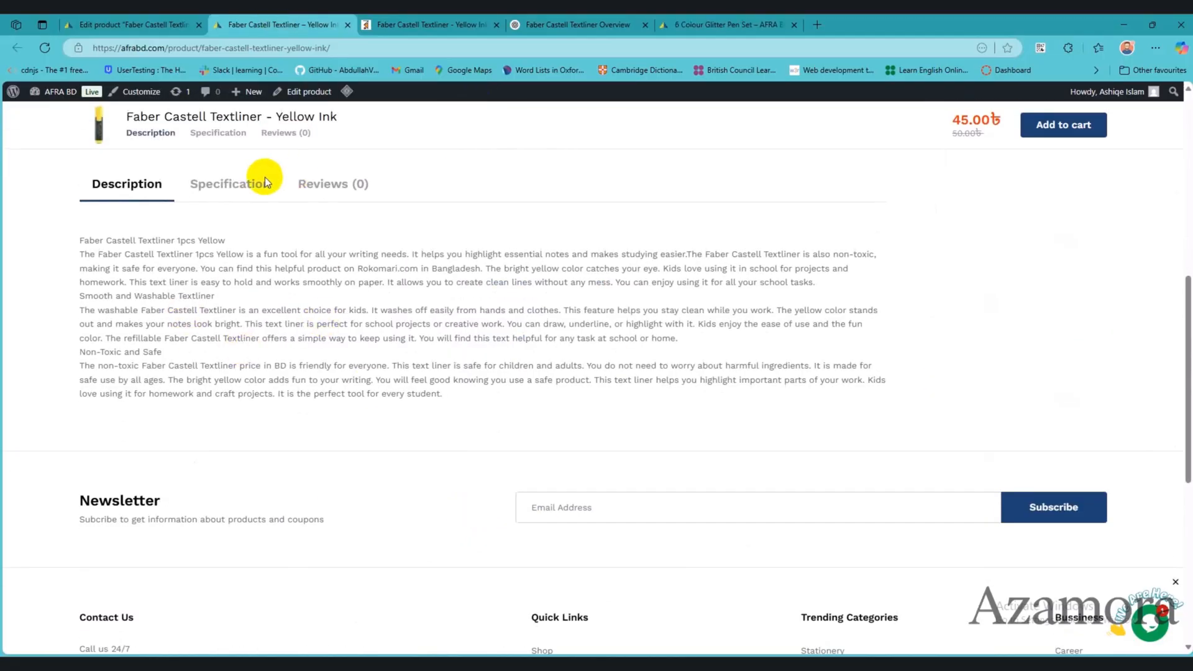
Step: Compare the product's attributes in the editor with the Specification section on the storefront page, and check the Reviews section there
key(ctrl+shift+Tab)
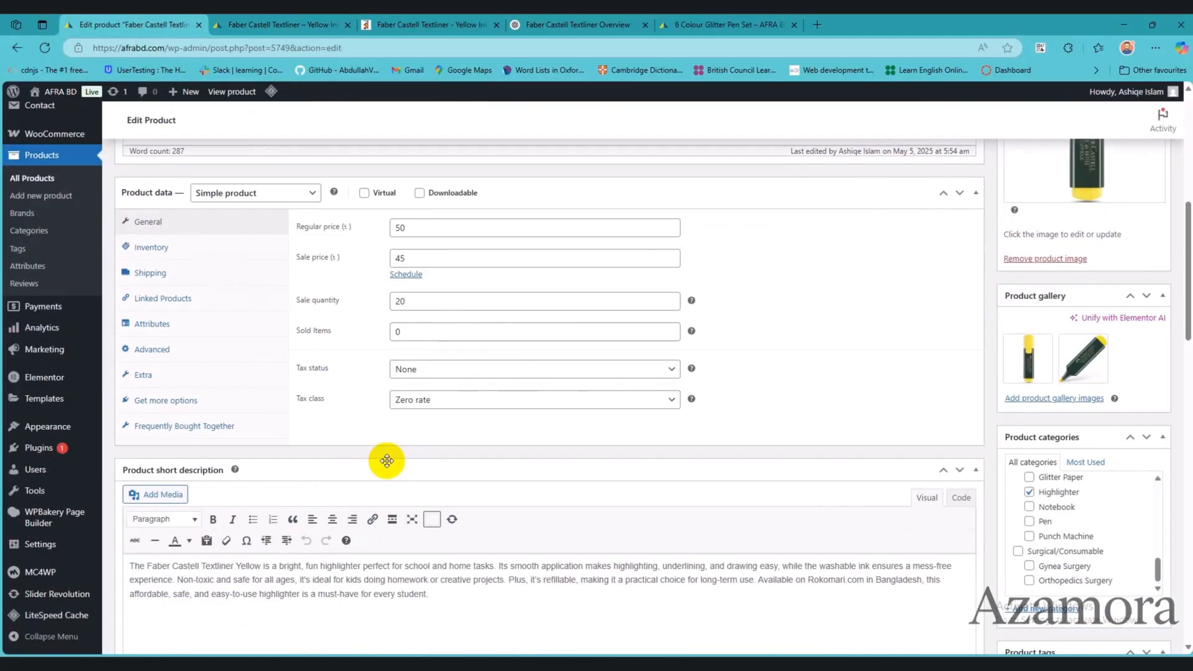
scroll(386, 461, down, 1)
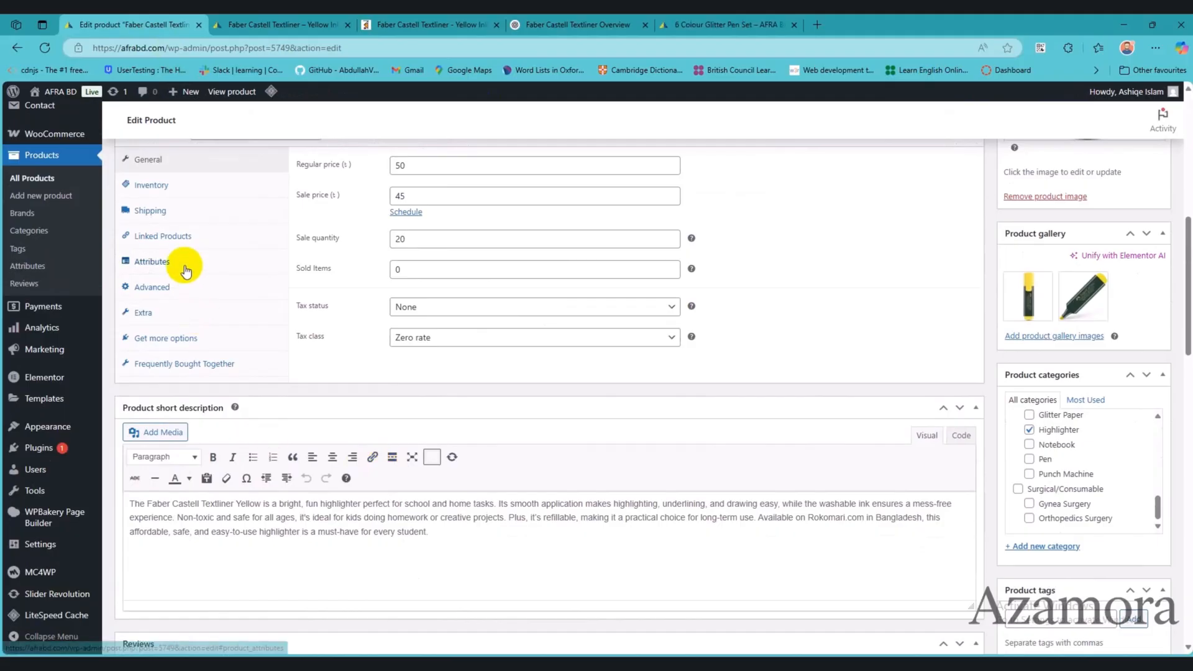
click(181, 261)
key(ctrl+Tab)
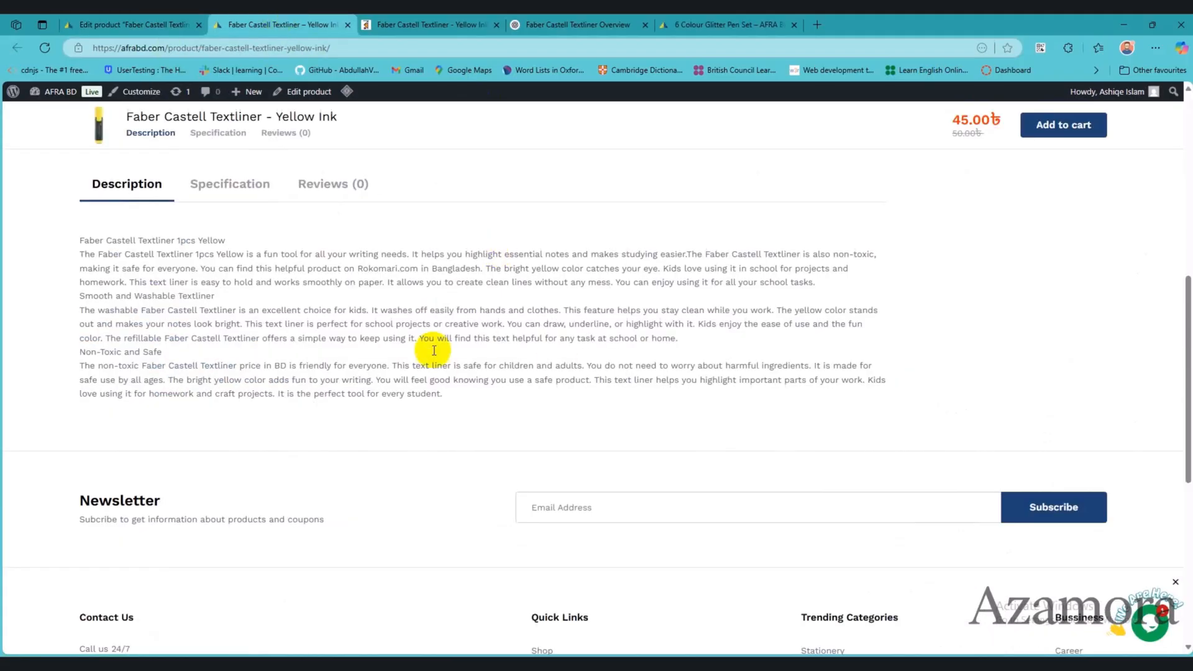
click(225, 184)
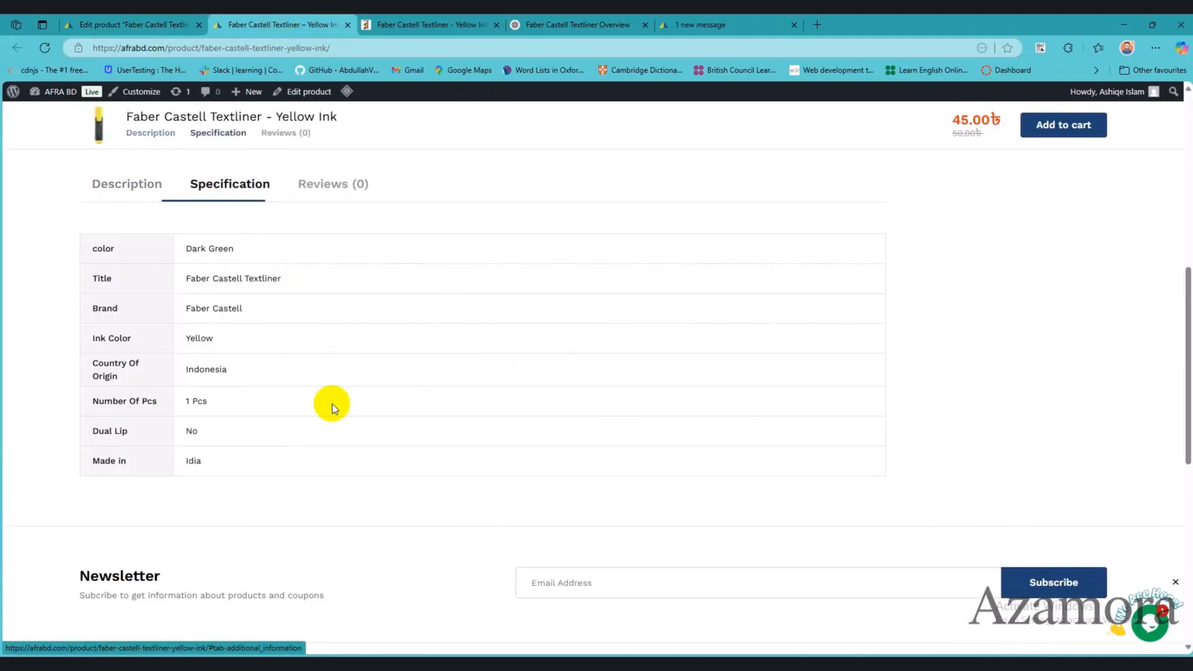
click(323, 187)
scroll(475, 364, down, 10)
scroll(491, 378, up, 15)
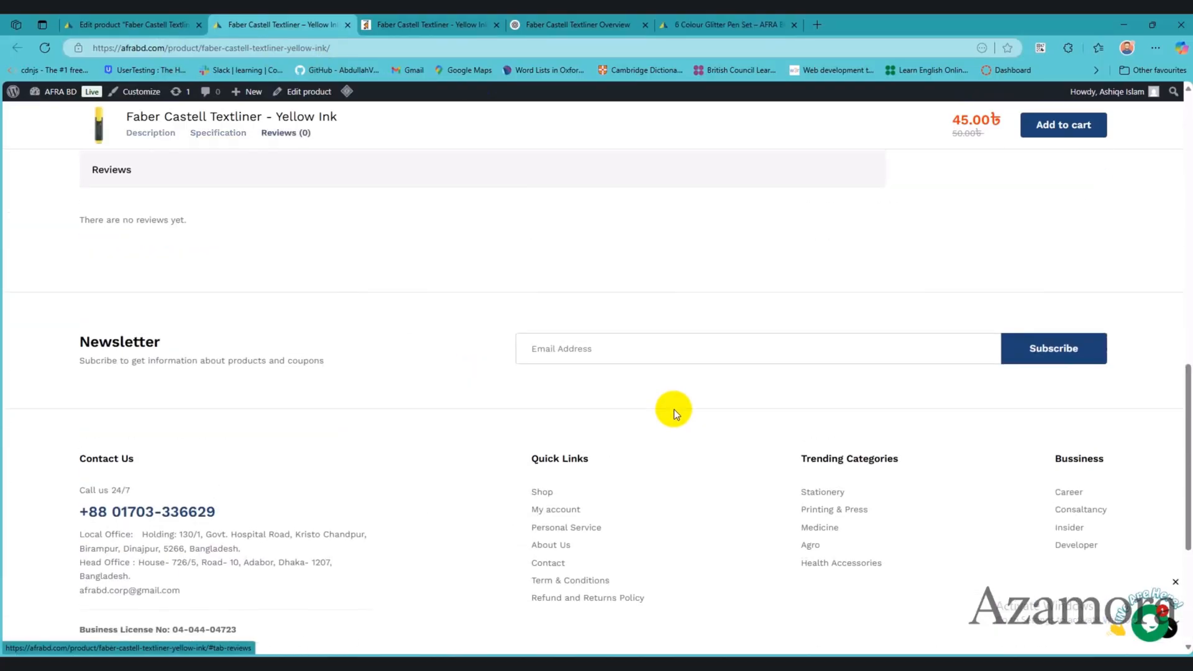
click(166, 20)
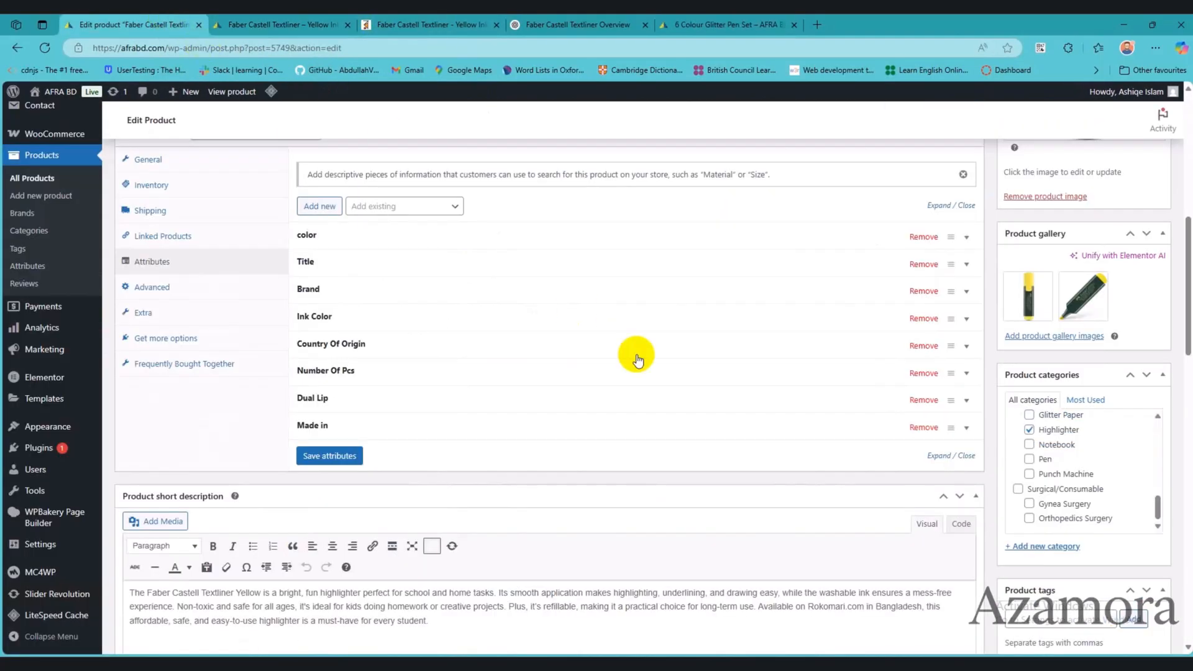
scroll(634, 354, up, 10)
click(250, 21)
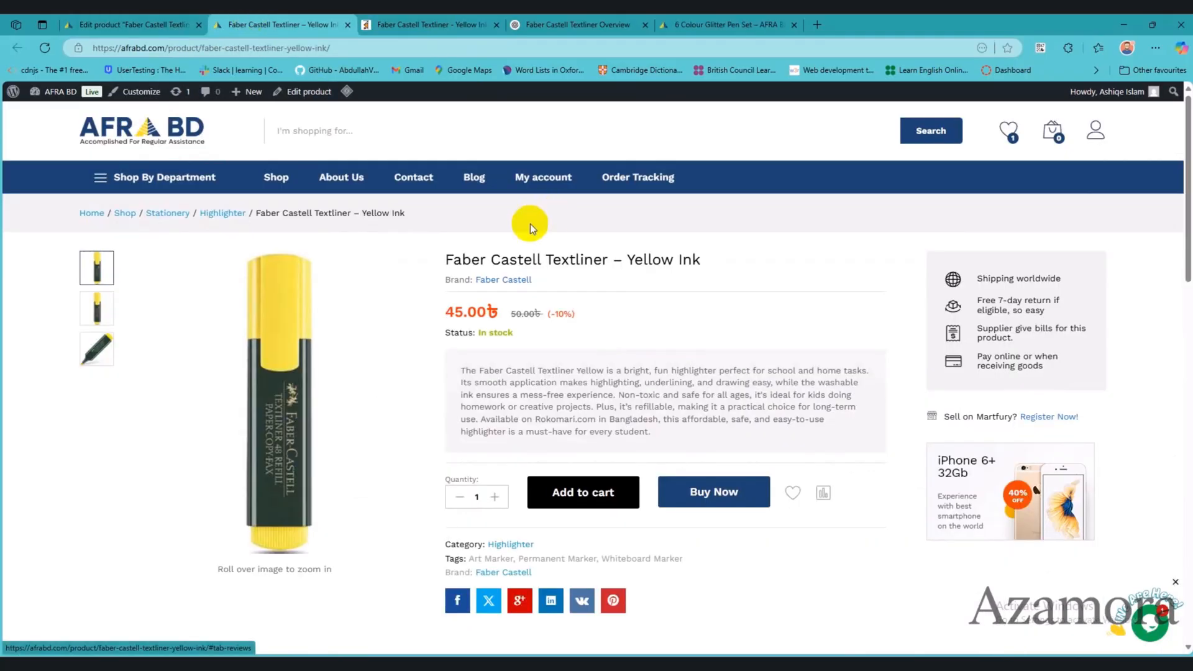
Step: Open the Faber Castell Textliner - Yellow Ink from the shop listing and add it to the cart in quantities of 21 and 18
click(279, 178)
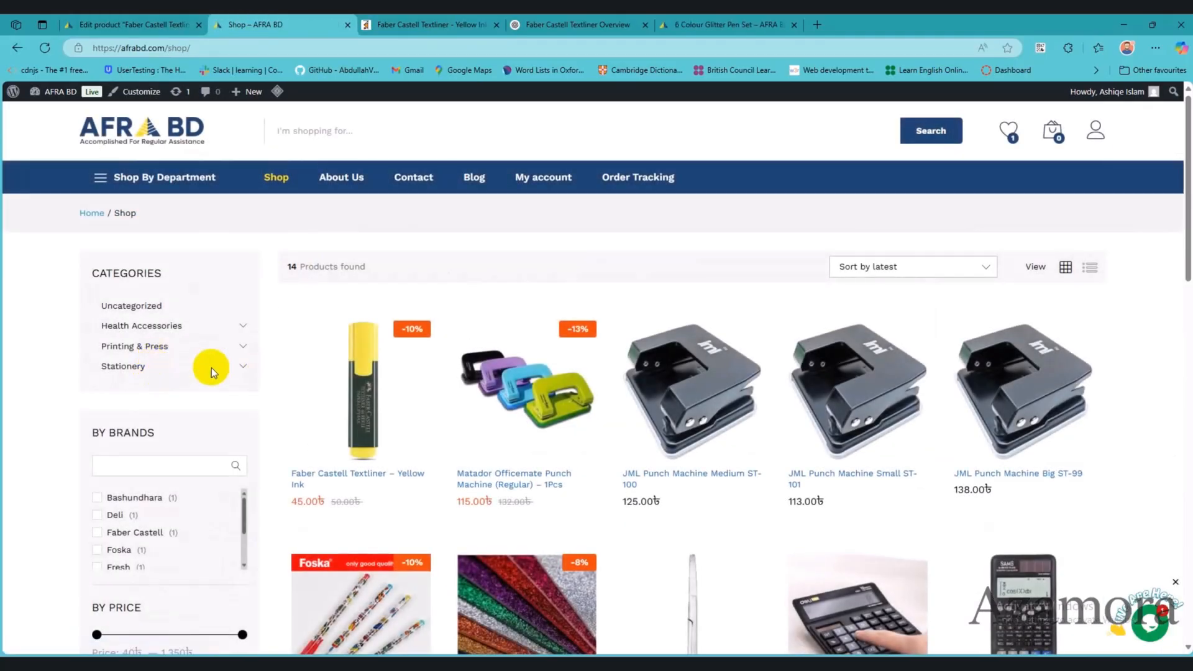
click(242, 366)
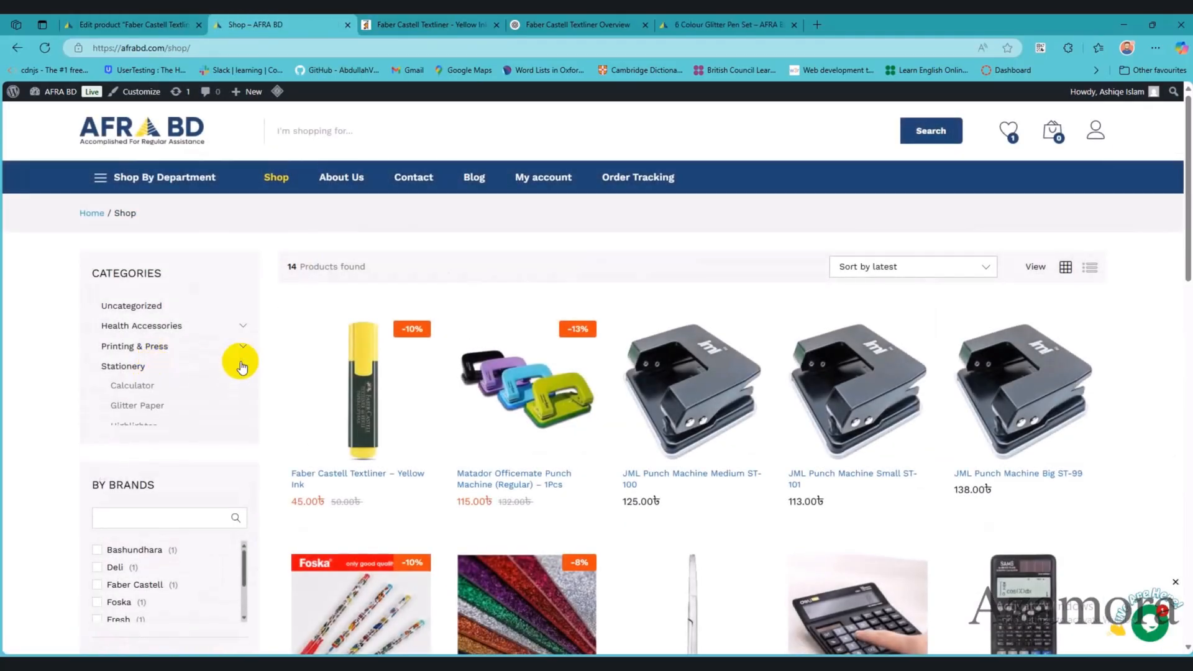
click(366, 388)
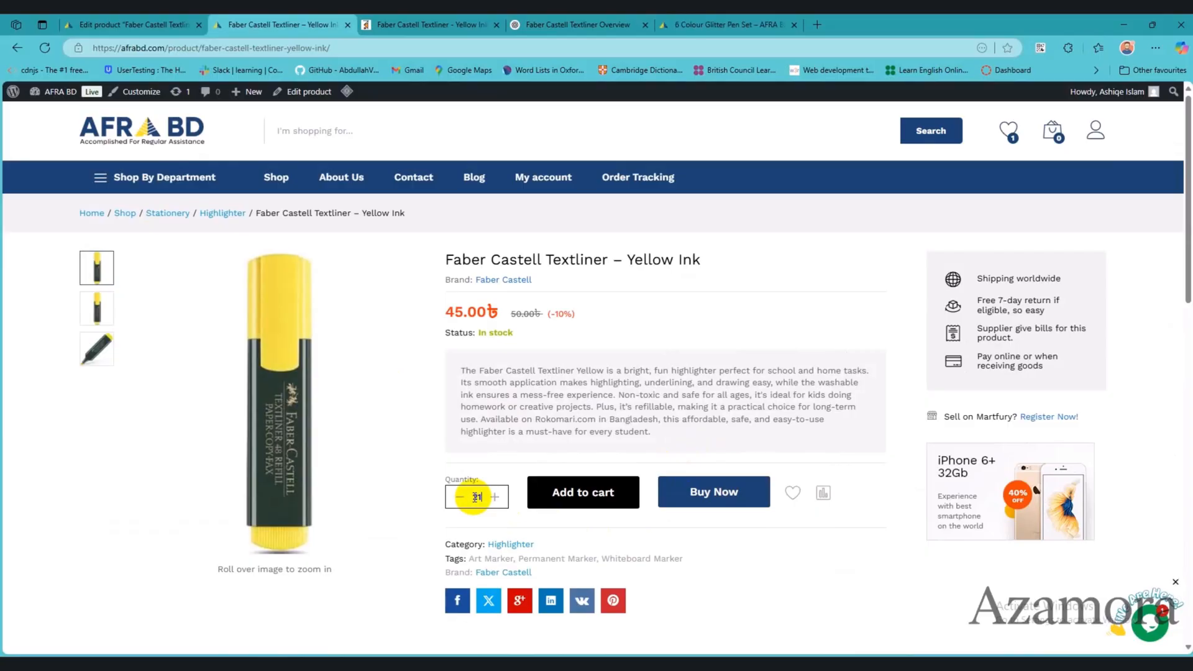
click(596, 506)
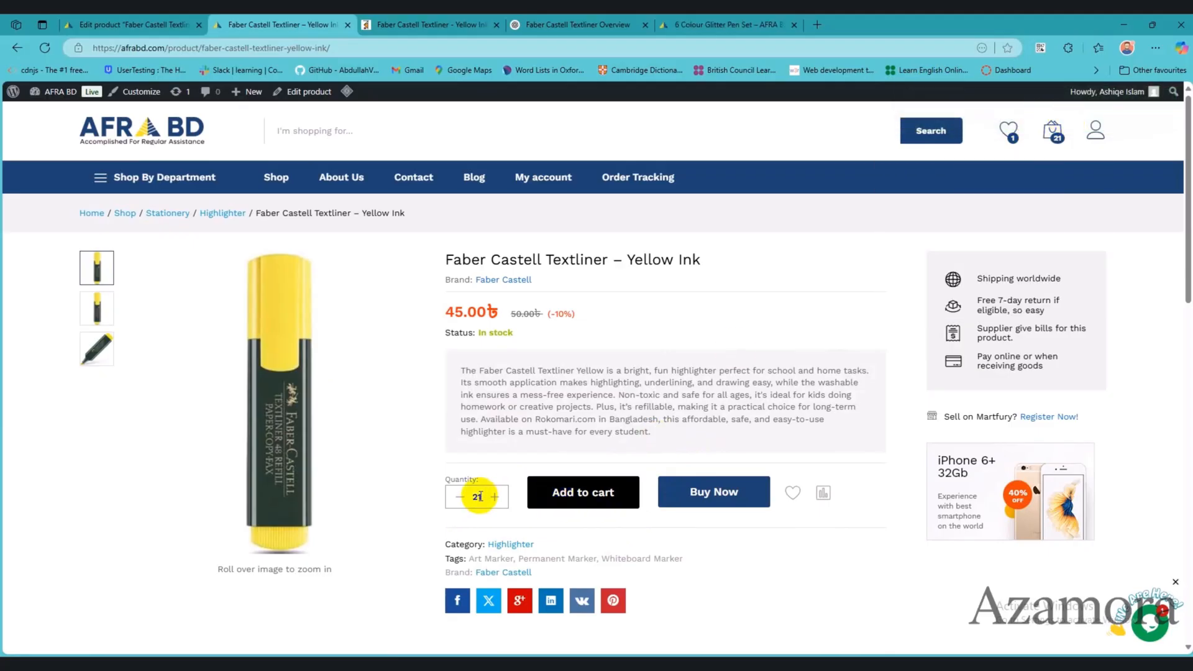
drag(479, 493, 458, 500)
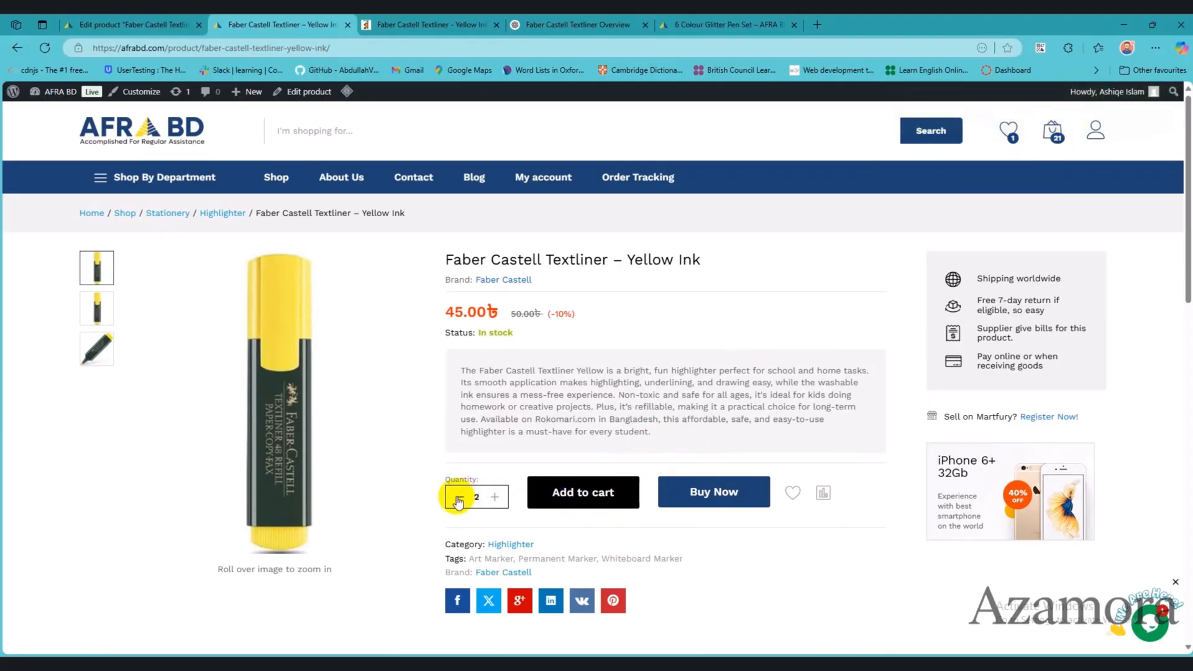
click(601, 499)
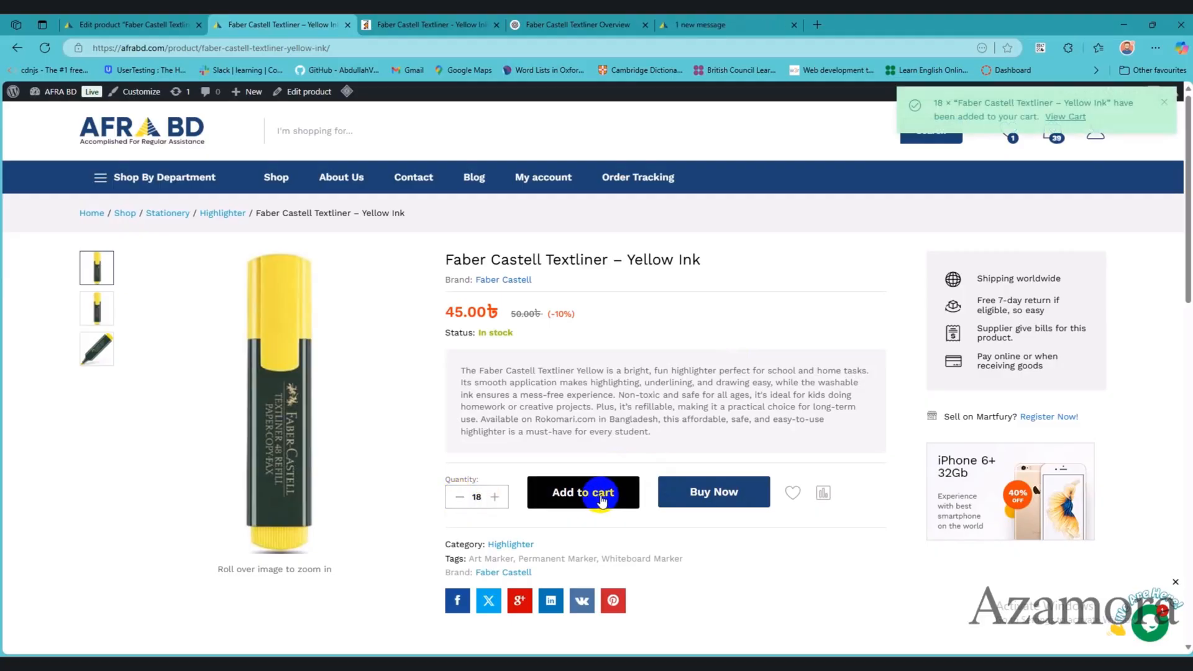
Step: Update the textliner's quantity to 17 in the cart and review the coupon and shipping sections
click(1077, 118)
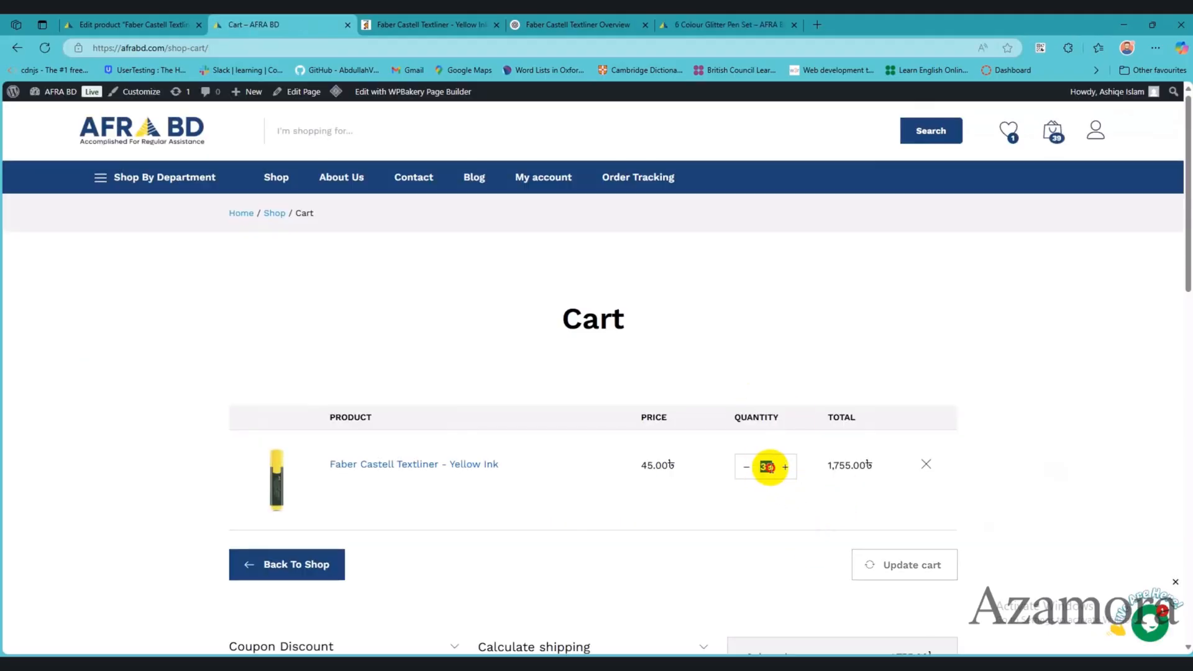
click(912, 563)
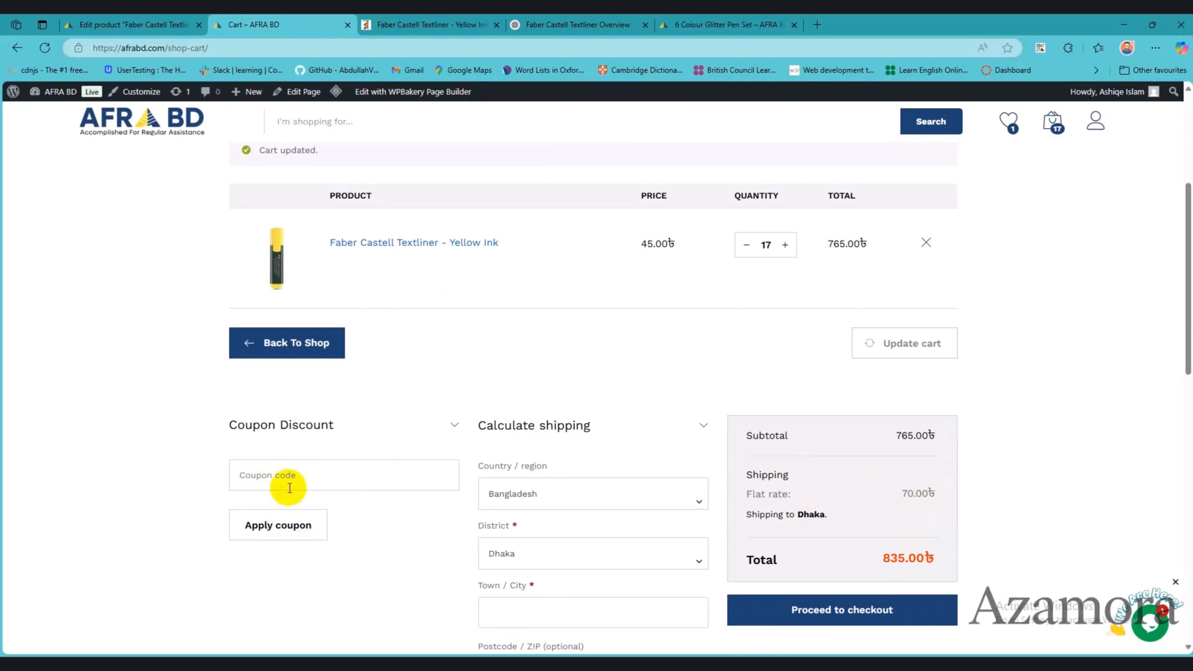
scroll(410, 529, down, 2)
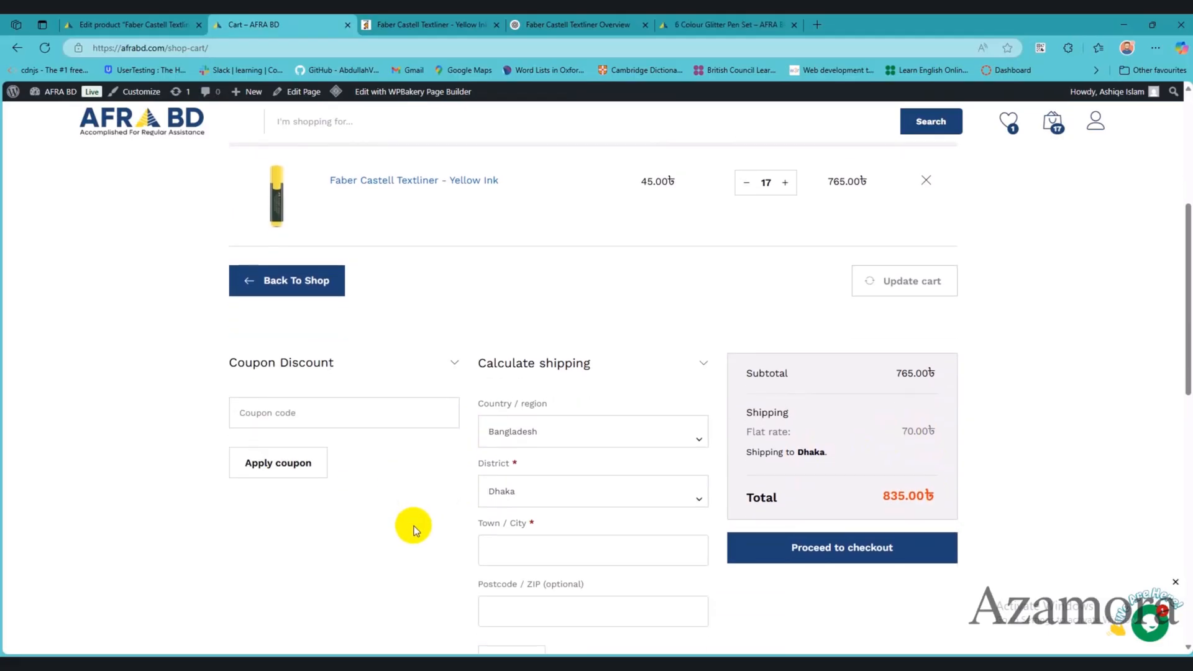
scroll(597, 532, down, 2)
scroll(460, 428, up, 2)
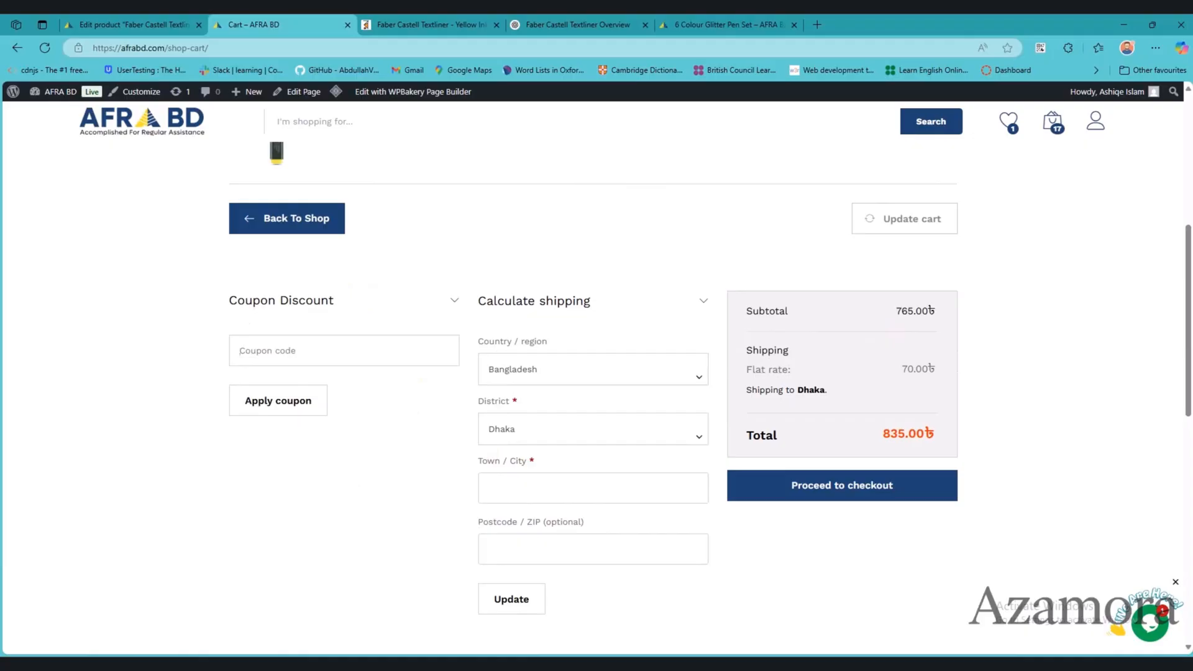
Step: Start a new WooCommerce coupon in the site admin with the code GRANDOPENING2025
click(143, 24)
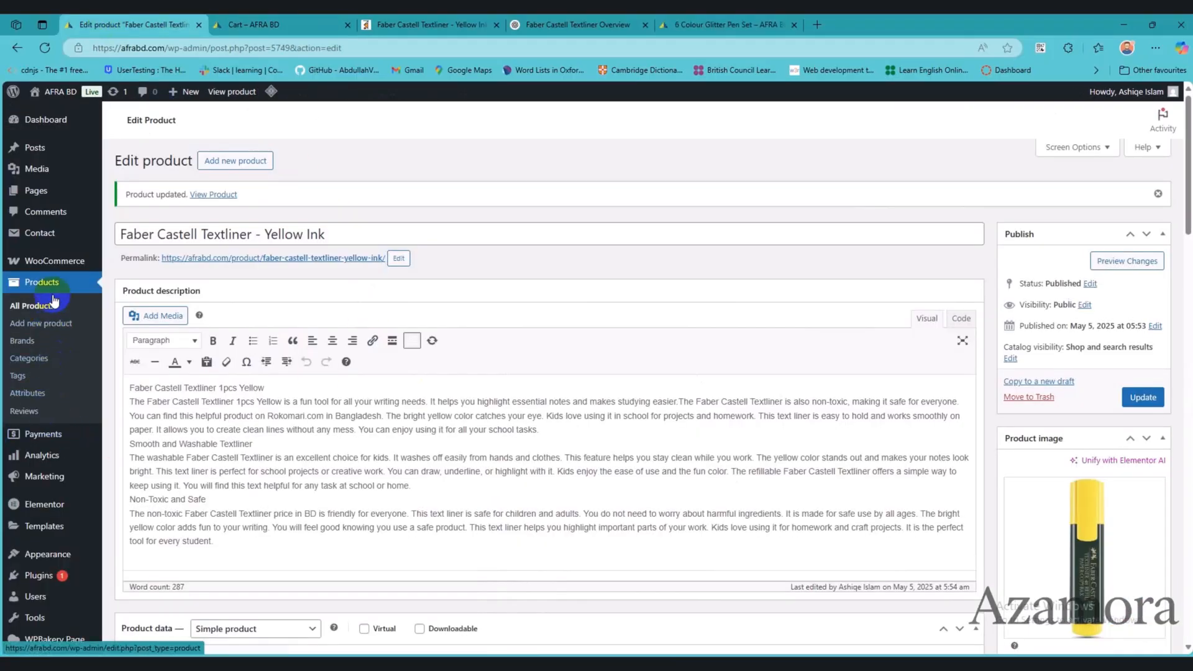
mouse_move(59, 264)
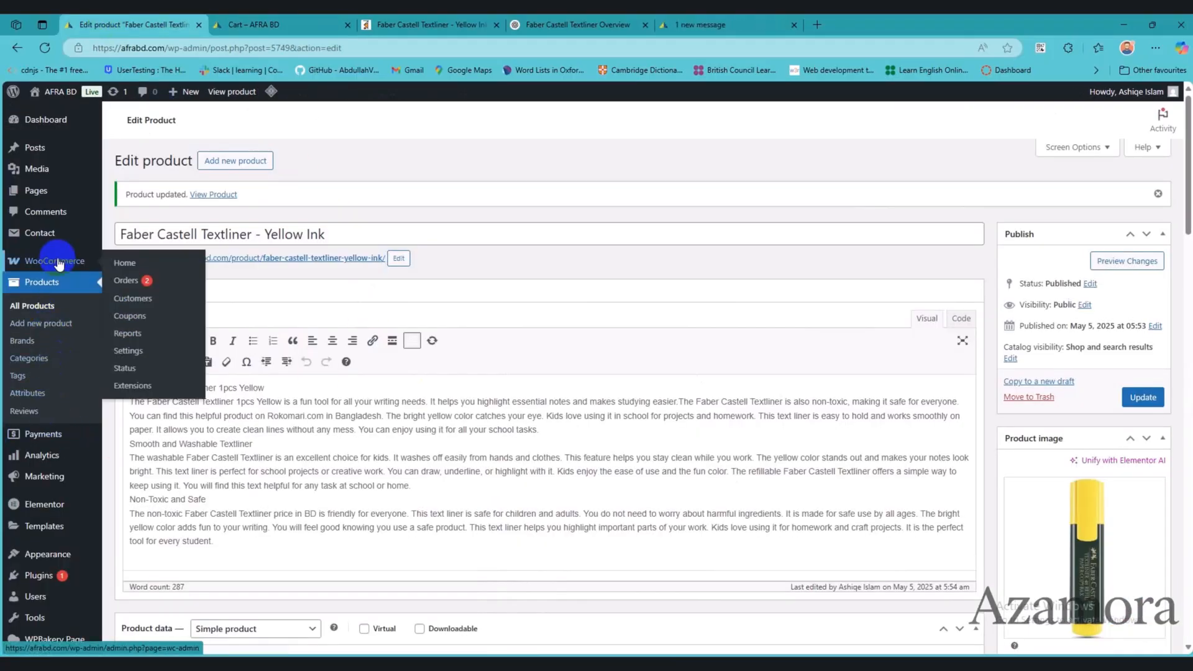
click(136, 317)
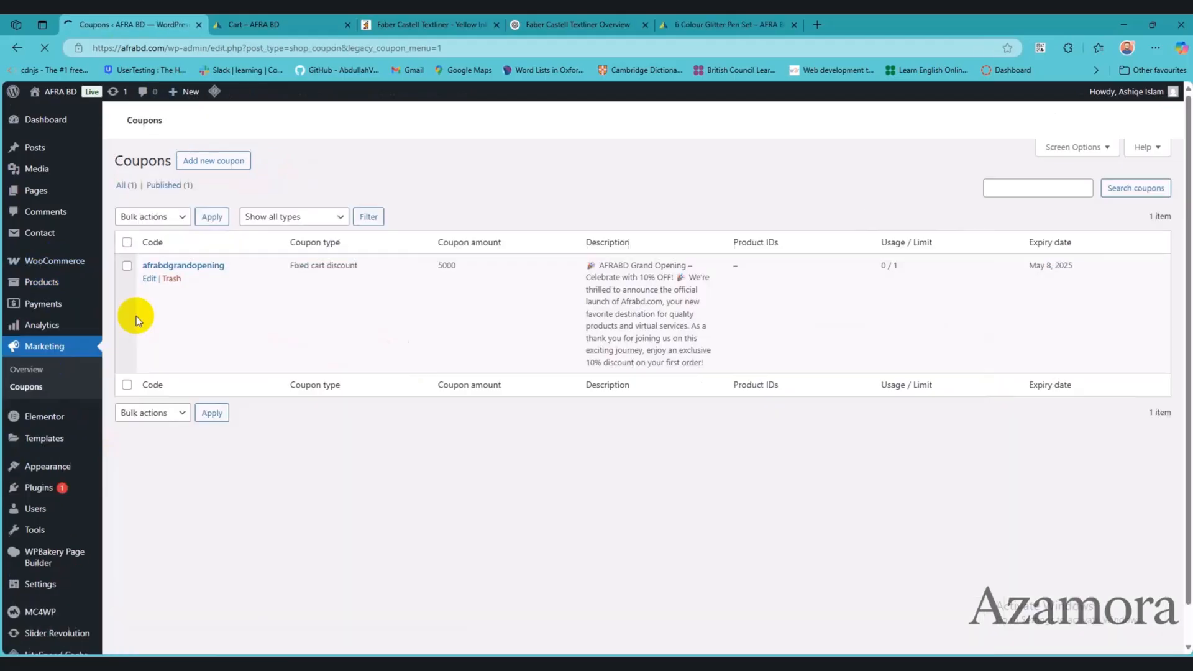
click(222, 161)
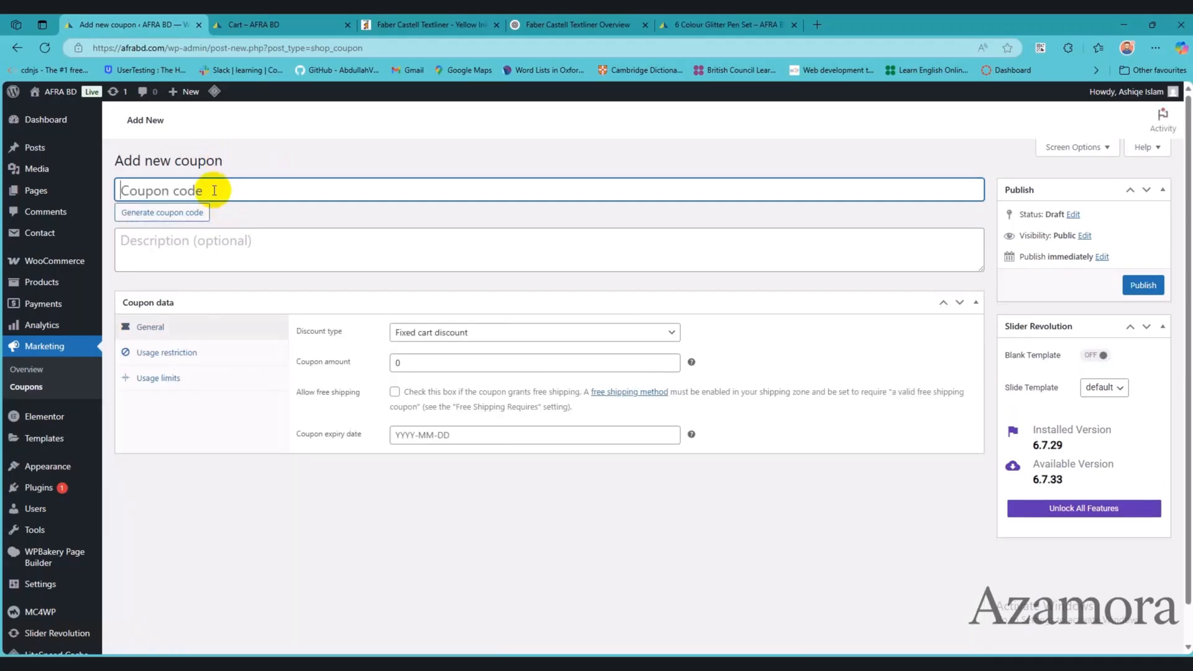
text(G)
key(BackSpace)
text(GRAD)
text(NDOPENING2025)
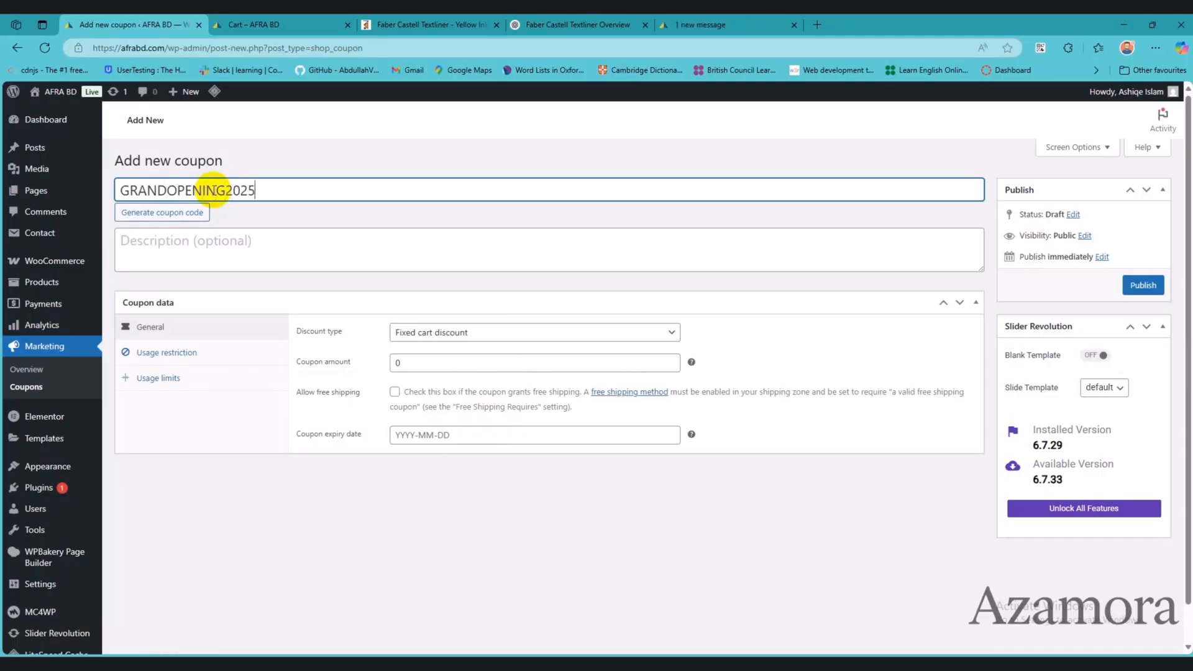
Step: Enter "It's for grandopening" as the coupon's description
click(270, 241)
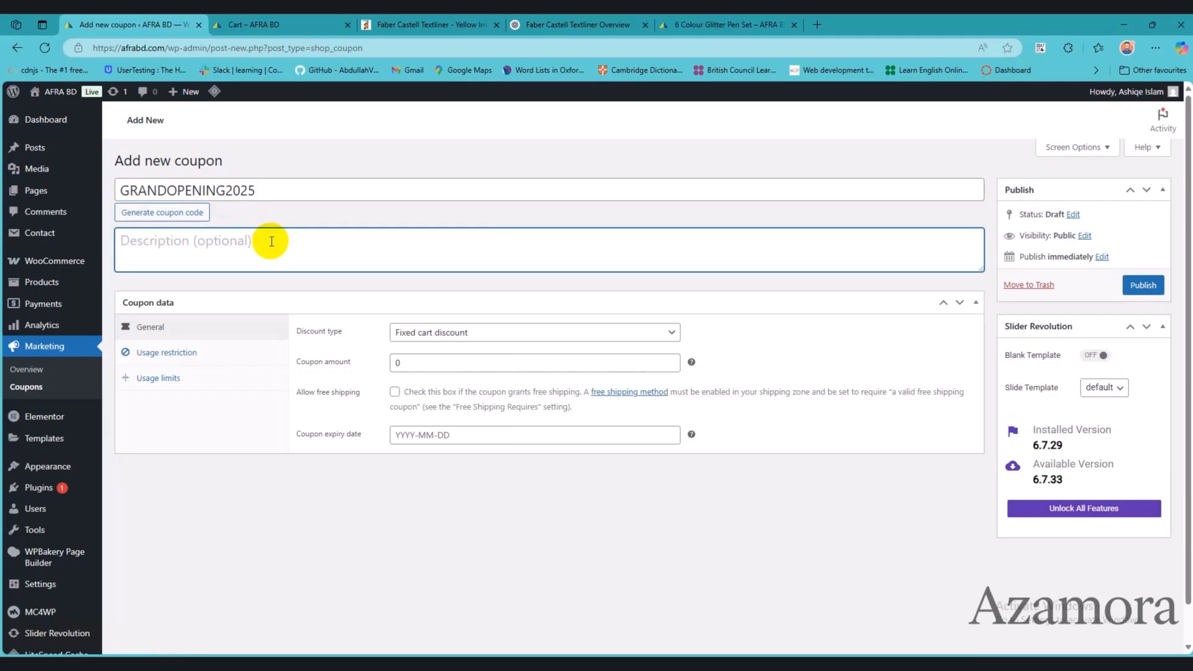
double_click(263, 200)
click(215, 257)
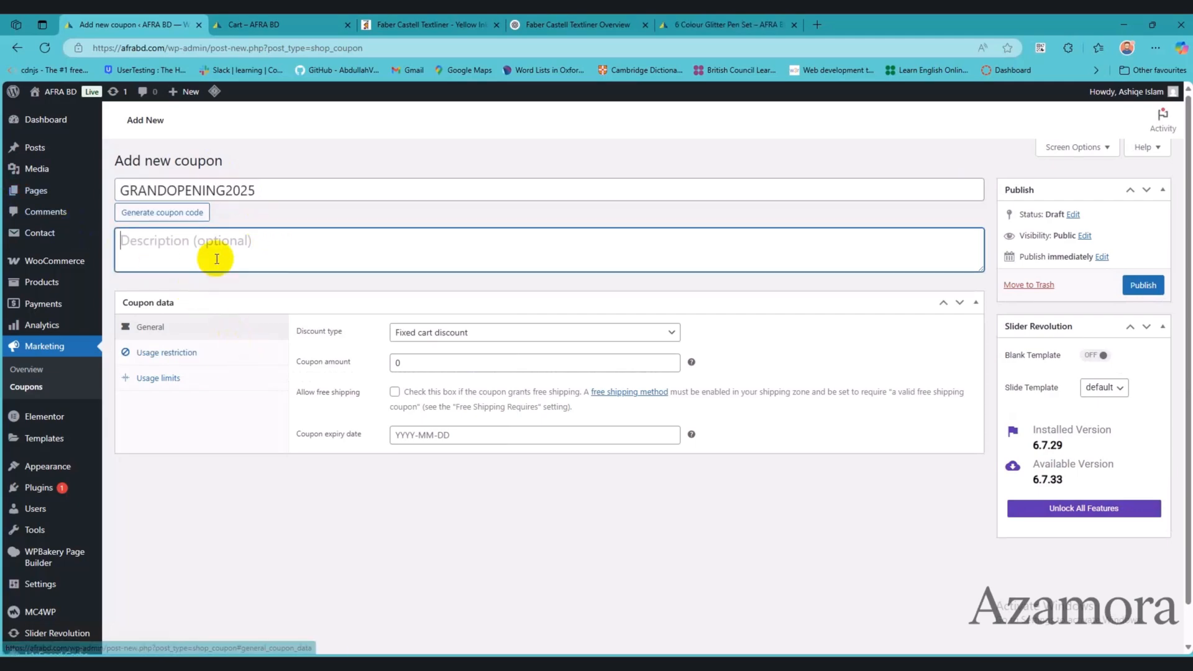
text(It's for grandopening)
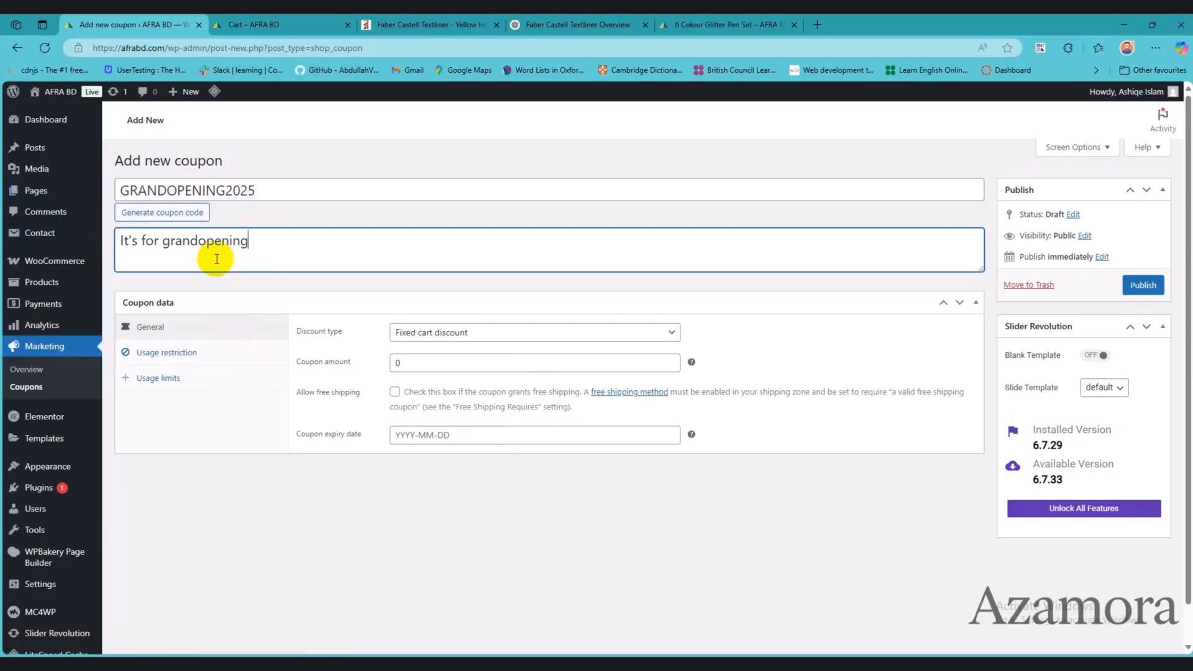
Step: Try Percentage discount as the coupon's discount type and switch it back to Fixed cart discount
click(434, 332)
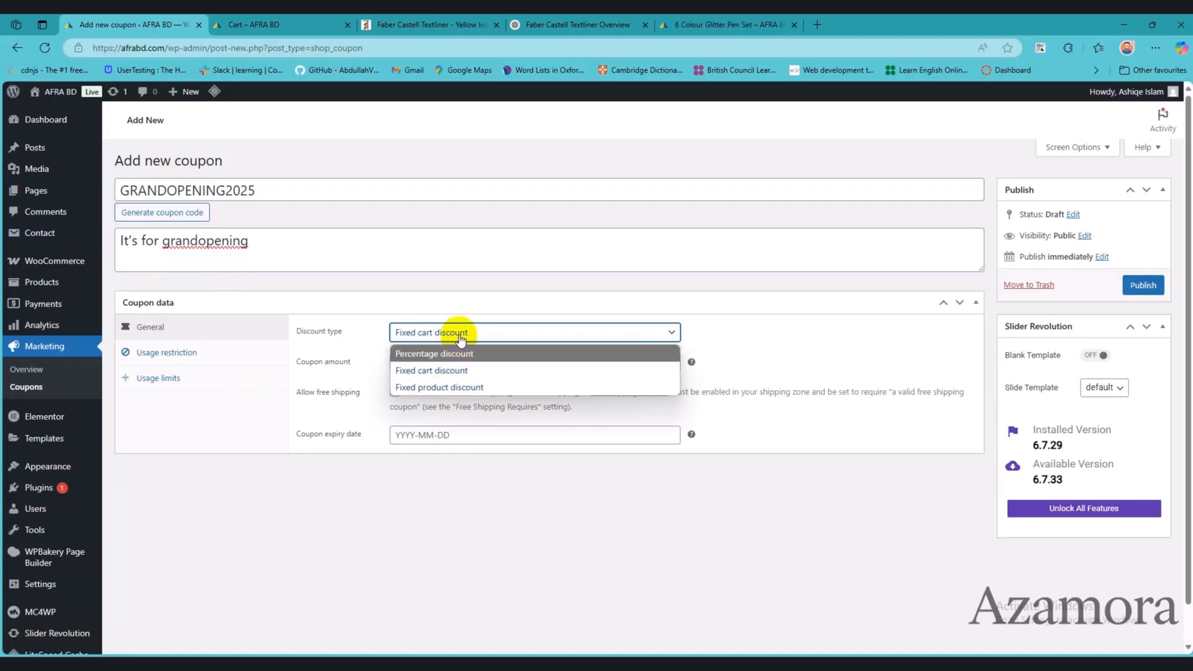
click(461, 339)
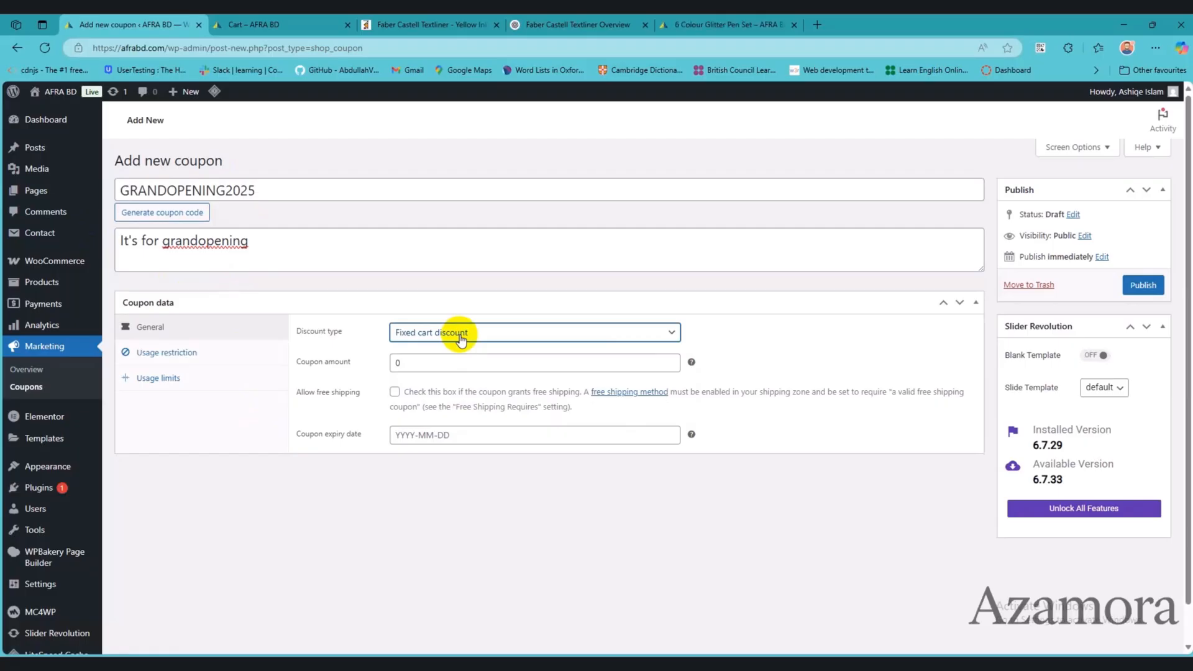
click(460, 339)
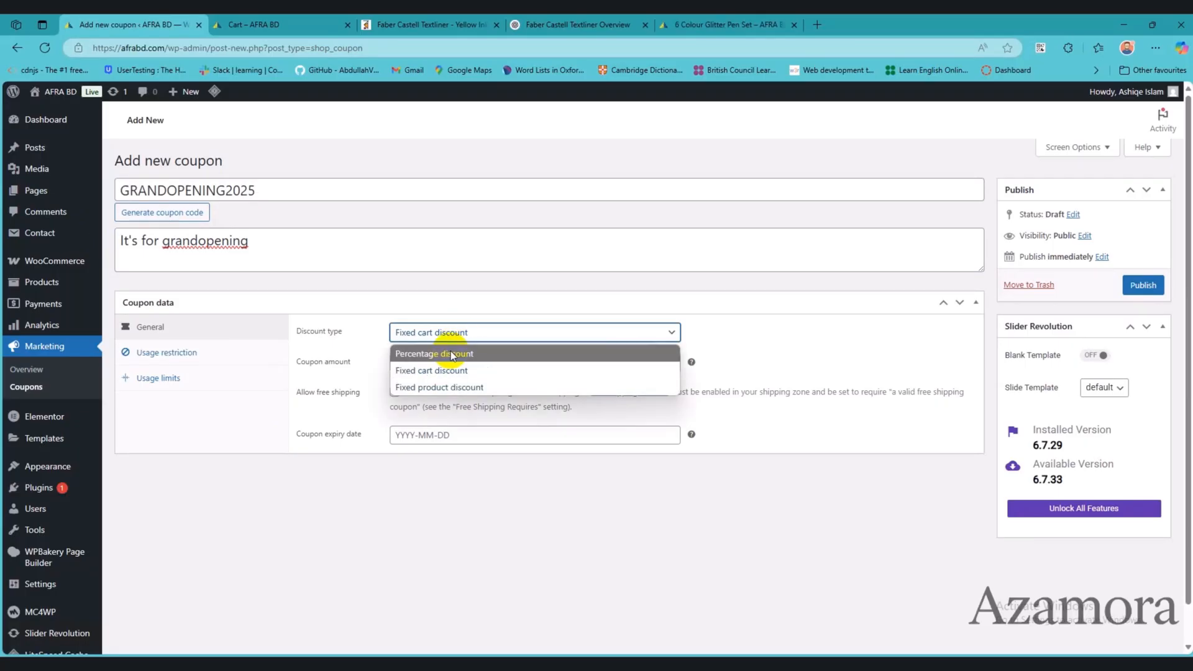
click(449, 350)
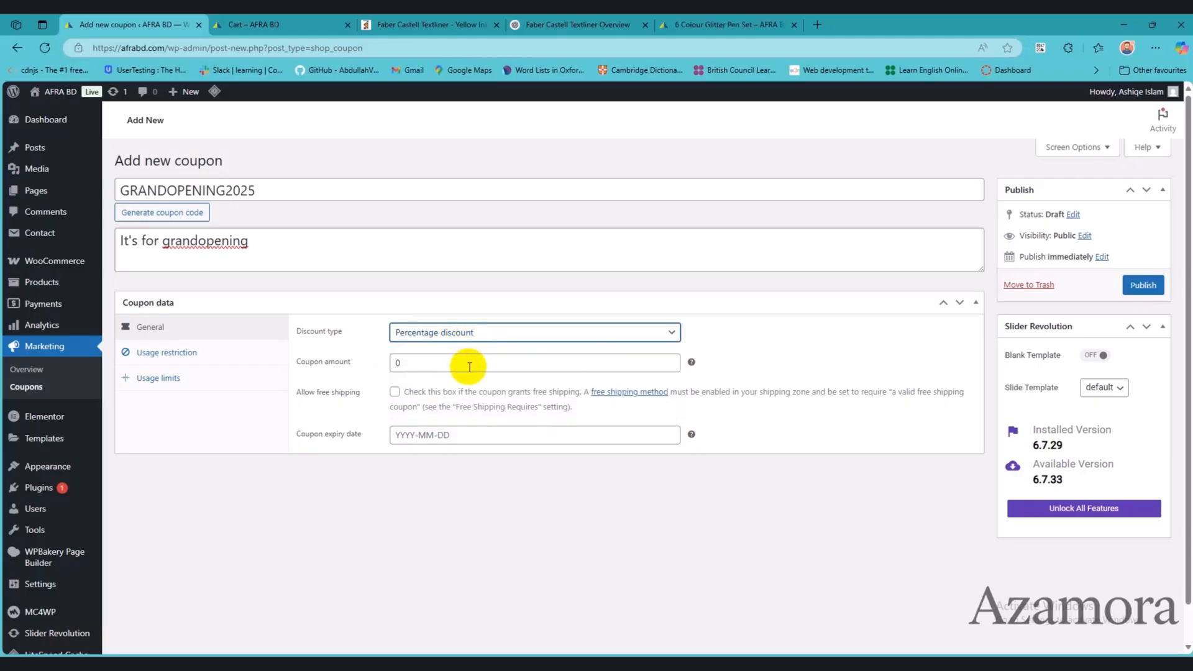
click(487, 333)
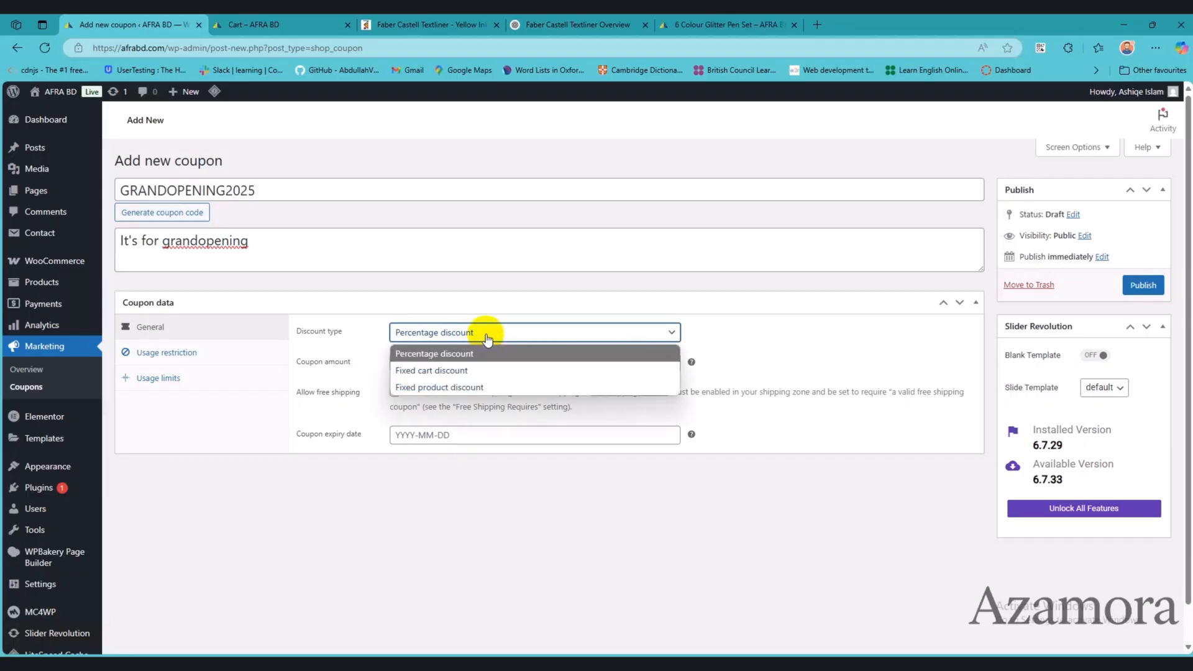
click(490, 336)
click(461, 335)
click(439, 363)
Step: Set the coupon amount to 50
click(399, 367)
double_click(399, 367)
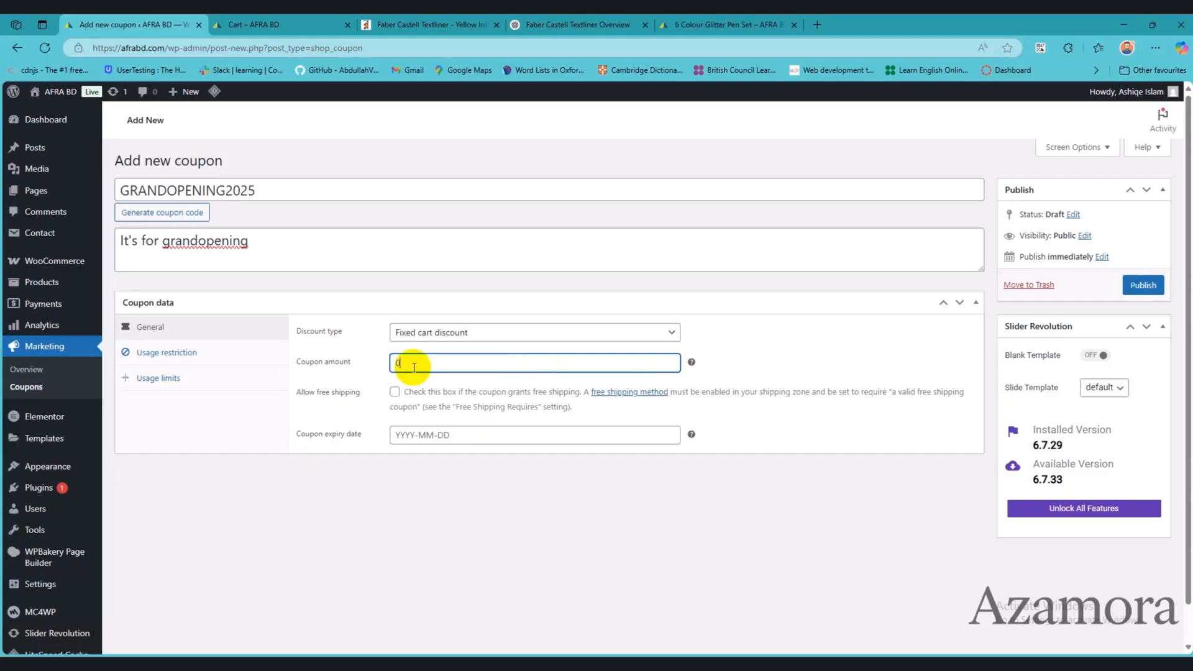
drag(414, 367, 373, 372)
text(50)
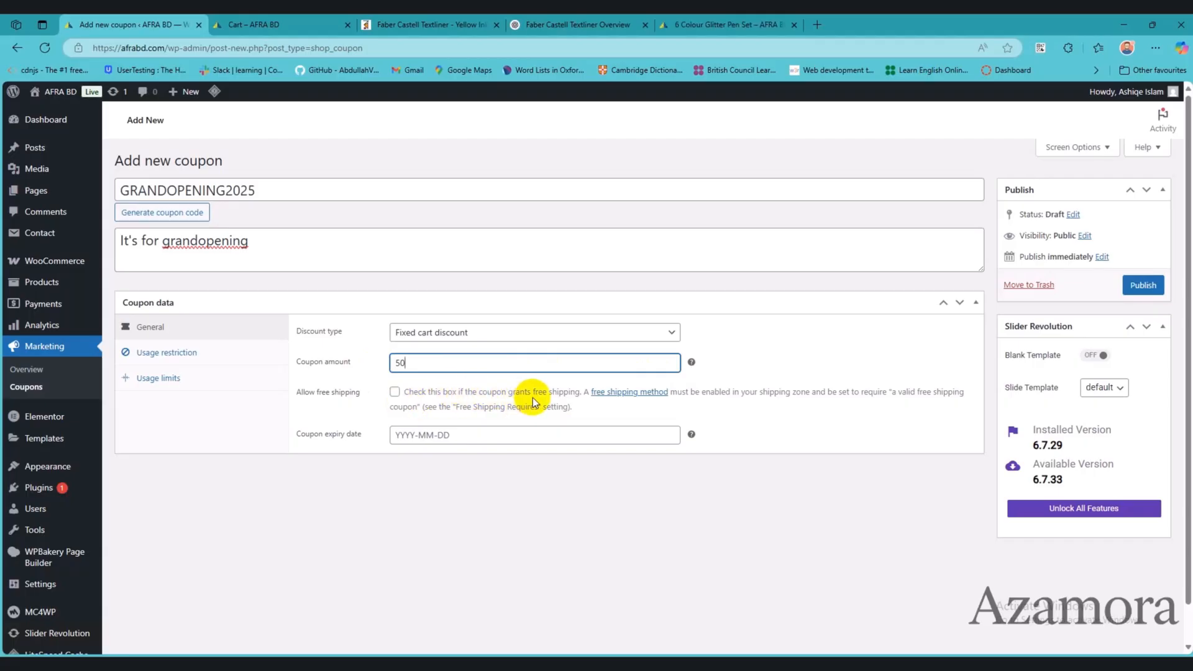
Step: Allow free shipping for the coupon and set its expiry date to 2025-05-08
click(395, 391)
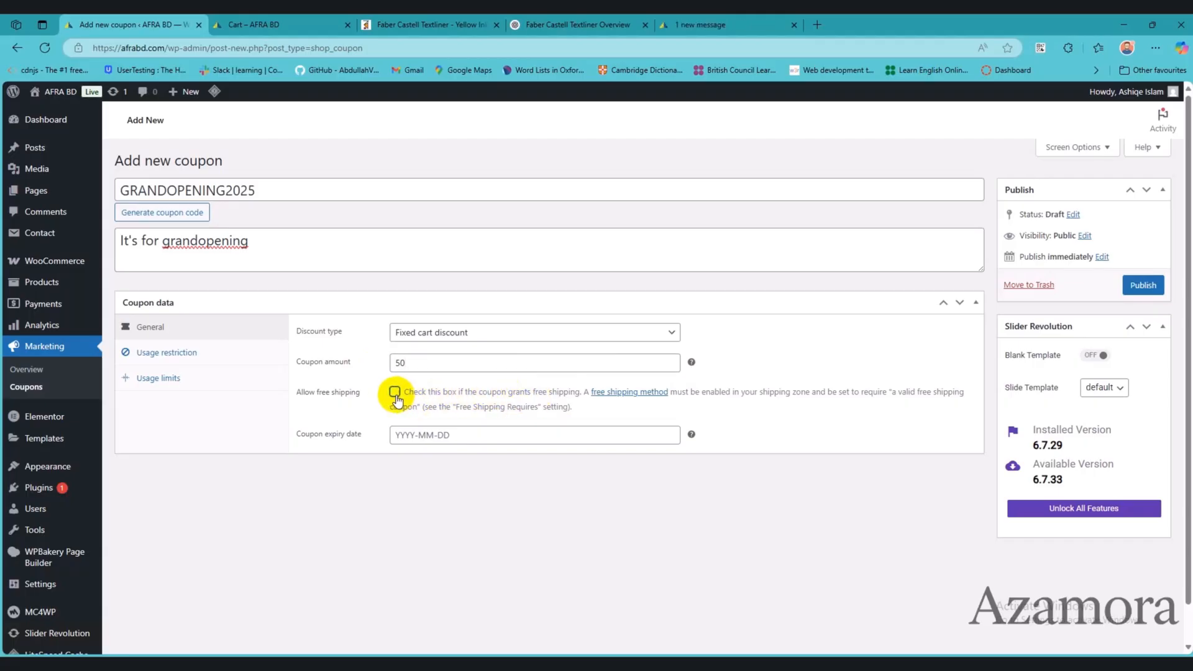
click(633, 438)
click(462, 527)
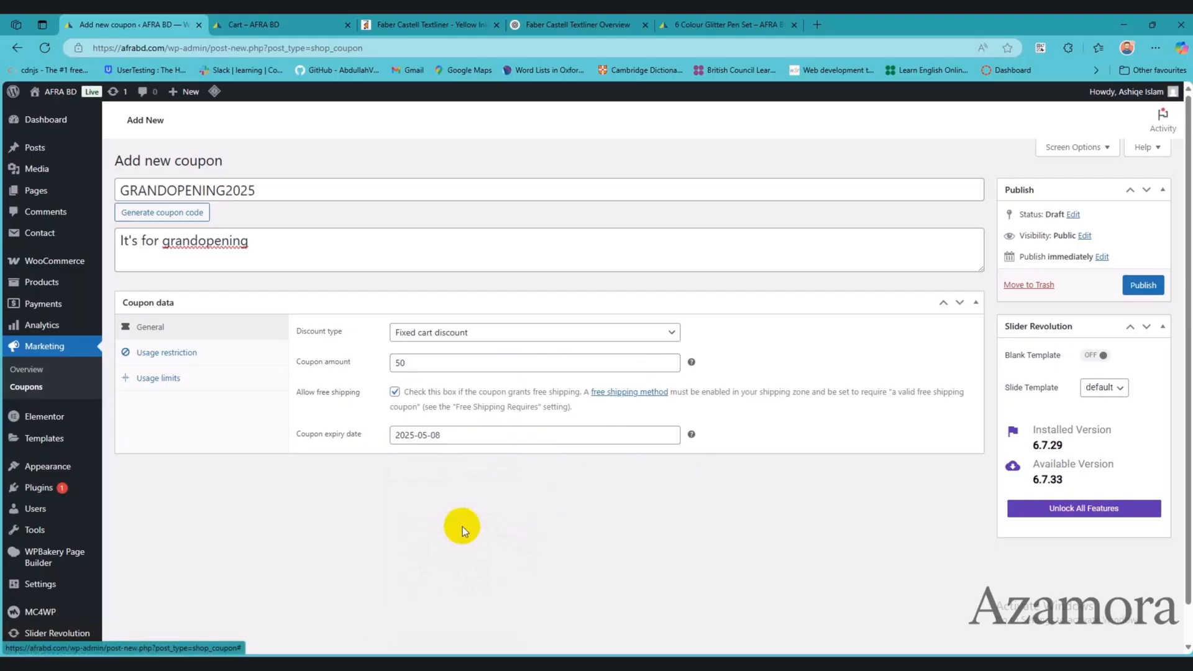
Step: Set the coupon's minimum spend to 300 and restrict it to individual use only
click(198, 353)
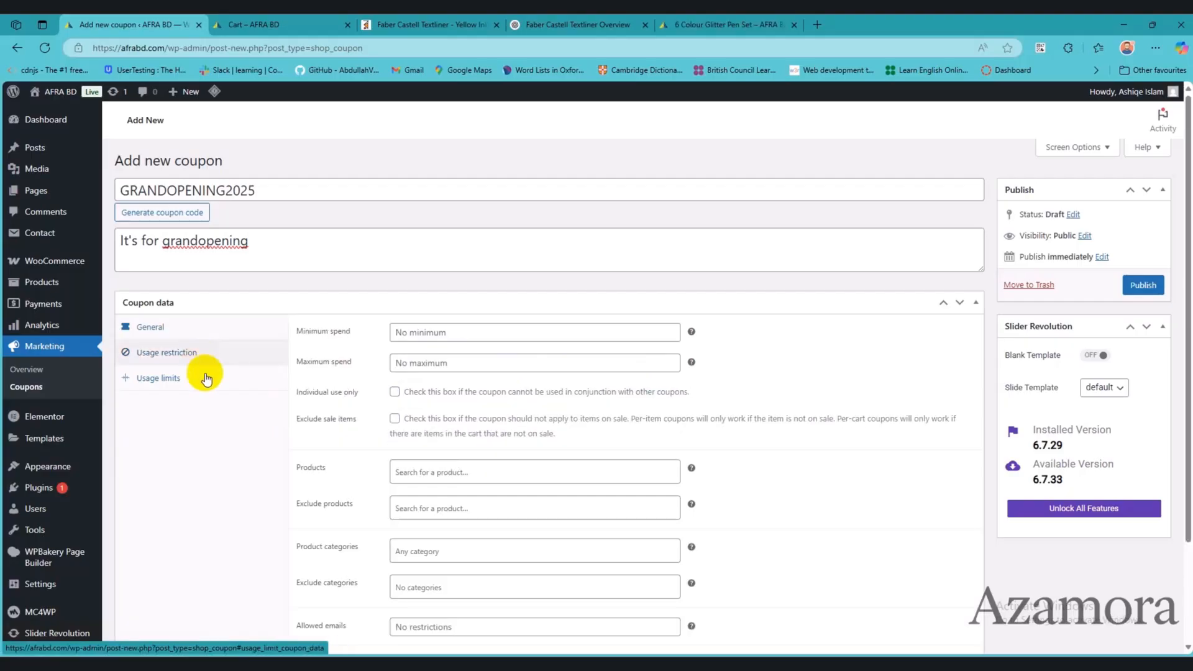
click(433, 334)
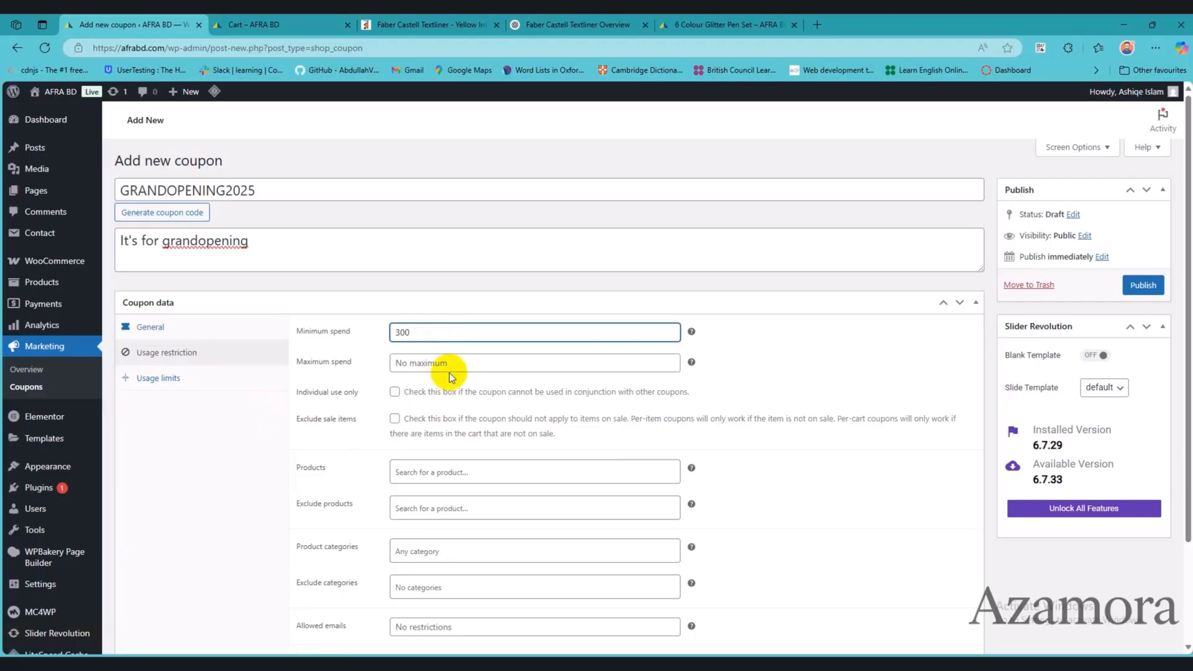
click(394, 394)
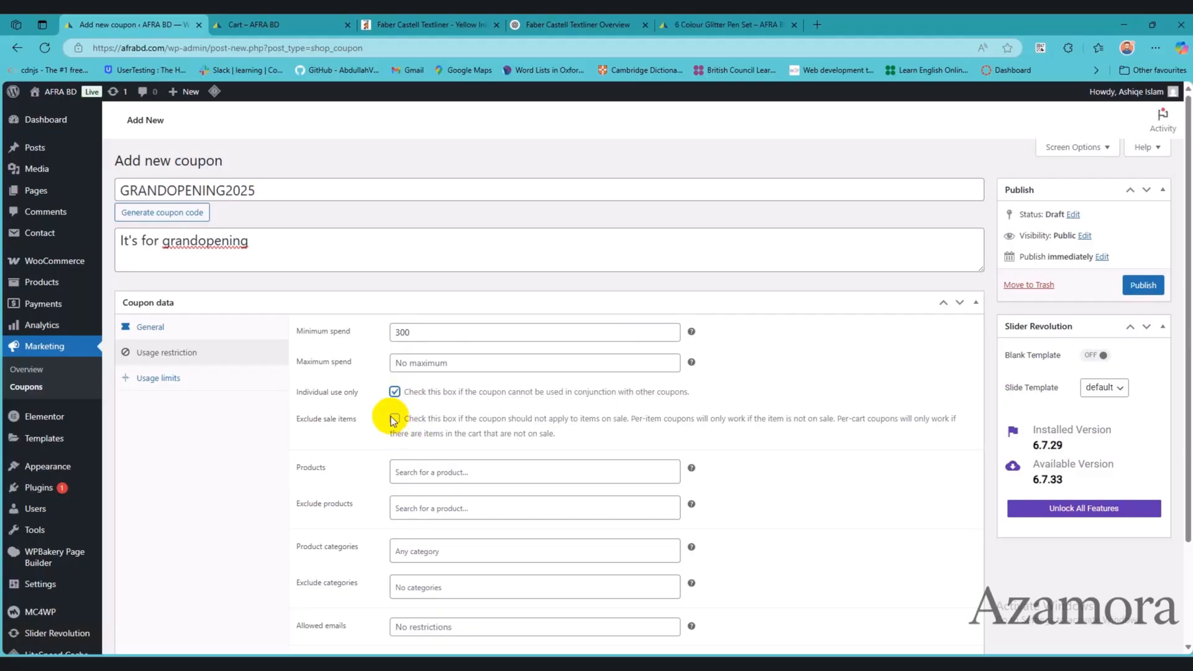
Step: Check the storefront's shop page for products on sale and return to the coupon
click(292, 21)
click(435, 24)
click(244, 23)
scroll(377, 284, up, 6)
scroll(378, 286, up, 1)
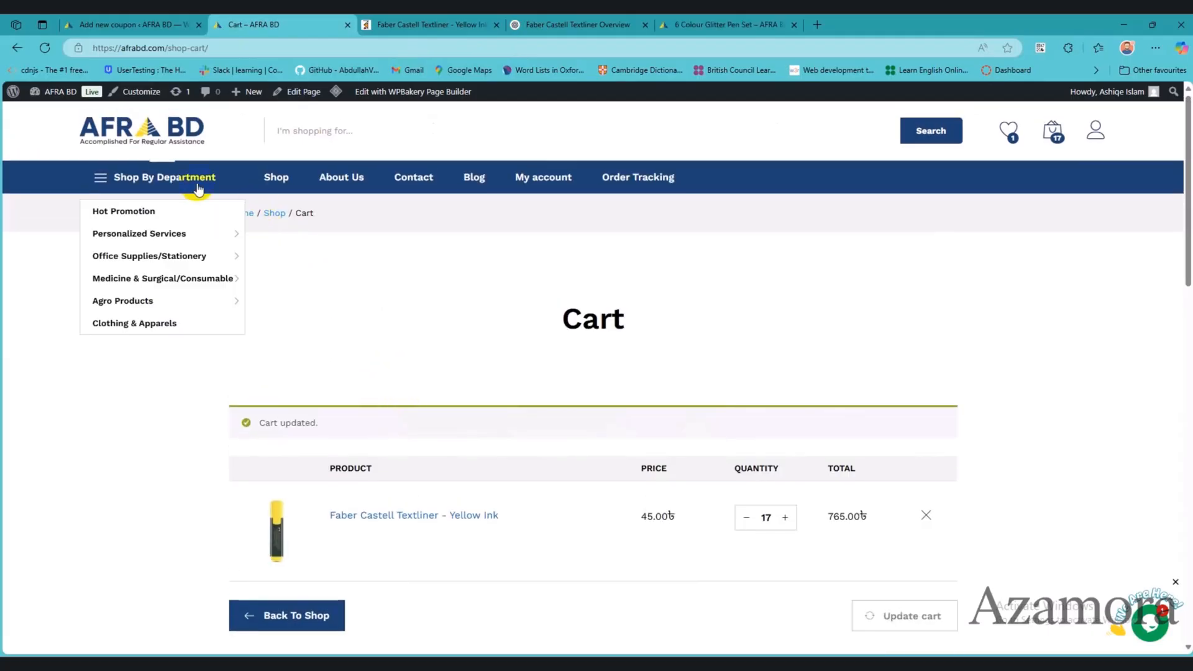
click(288, 184)
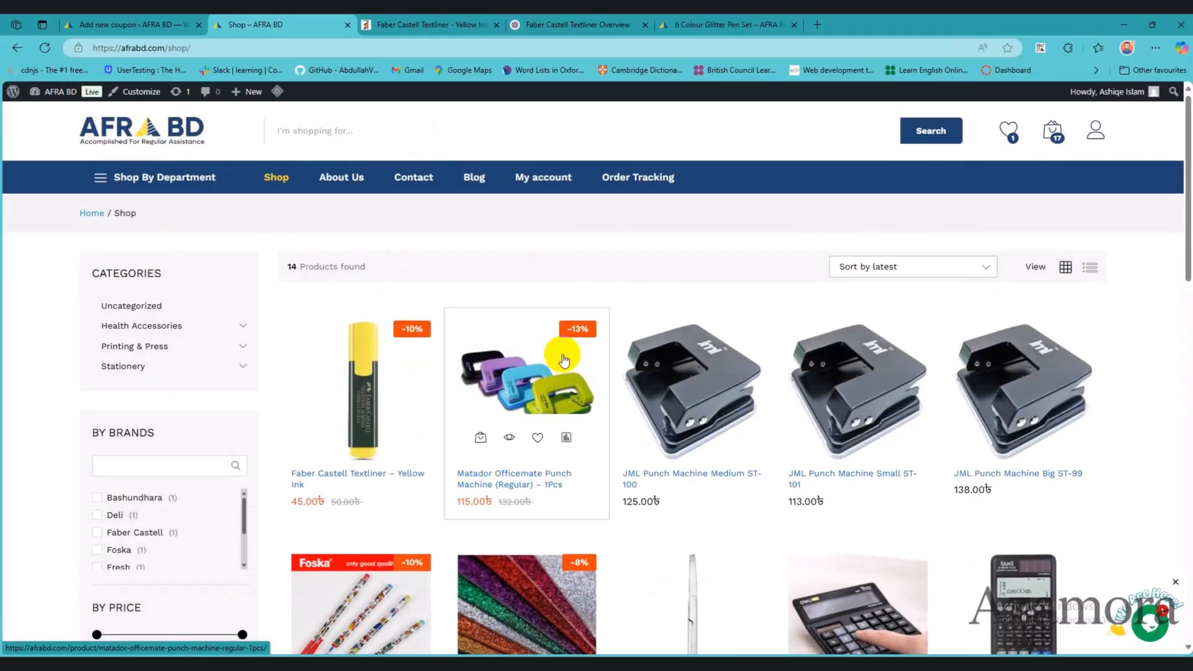
key(ctrl+shift+Tab)
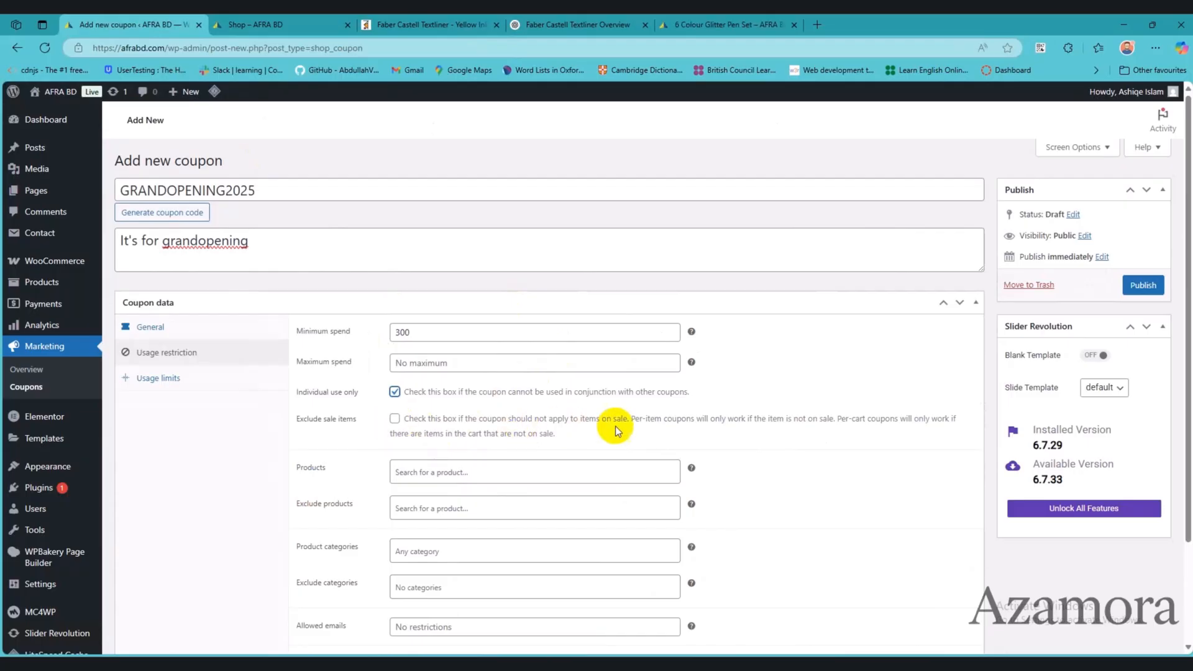
Step: Try limiting the coupon to the product Bashundhara A4 Paper 80 GSM - 500 Sheets and remove that product again
scroll(804, 448, down, 1)
click(443, 410)
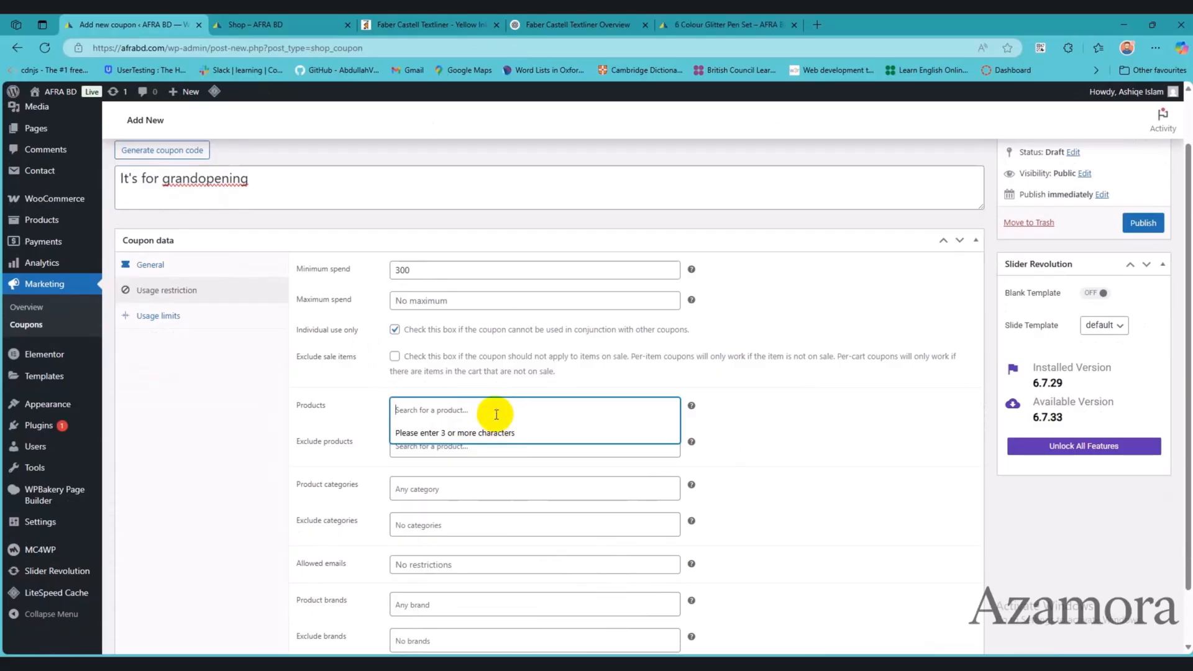
text(ap)
click(490, 435)
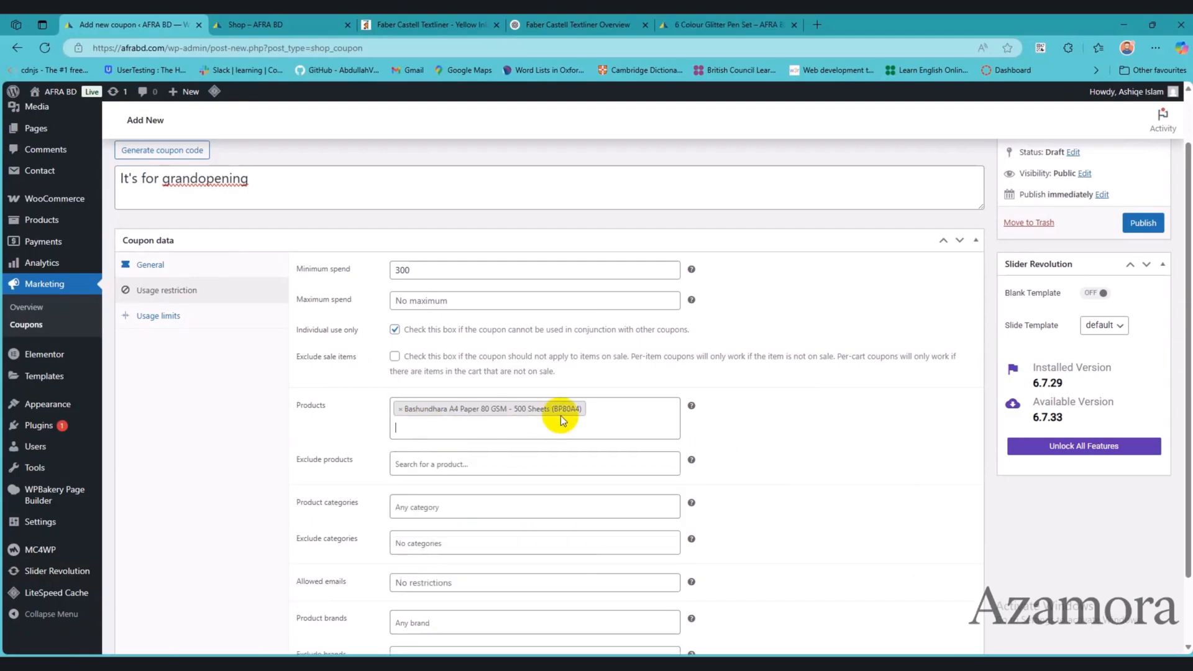
click(400, 409)
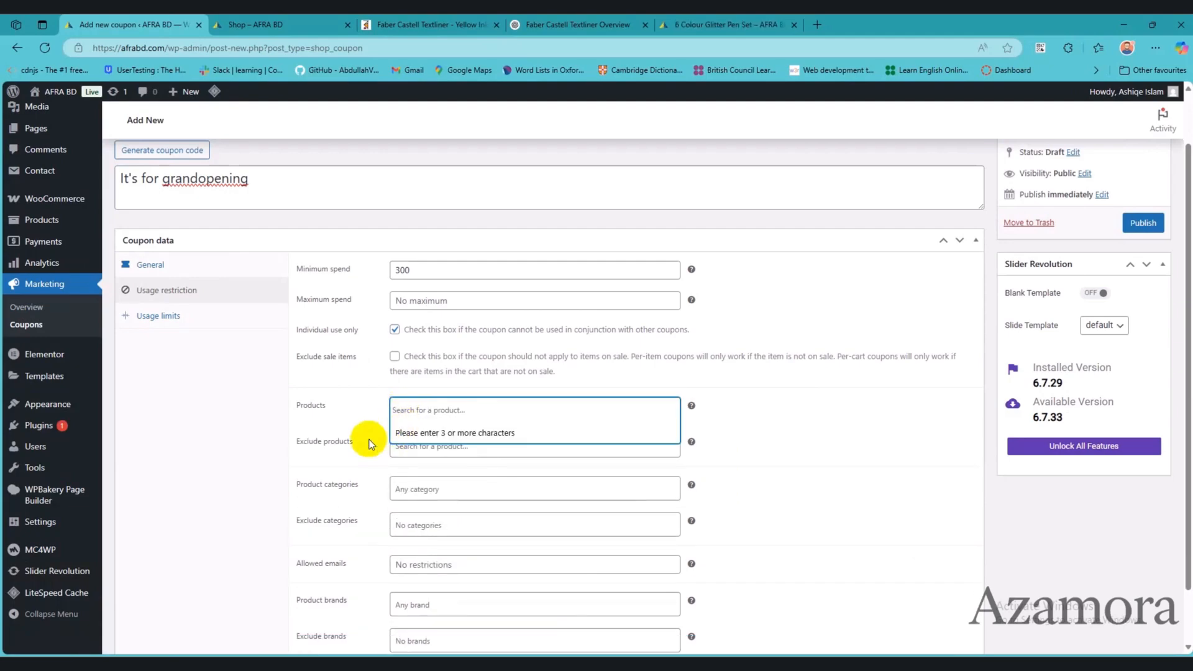
click(459, 448)
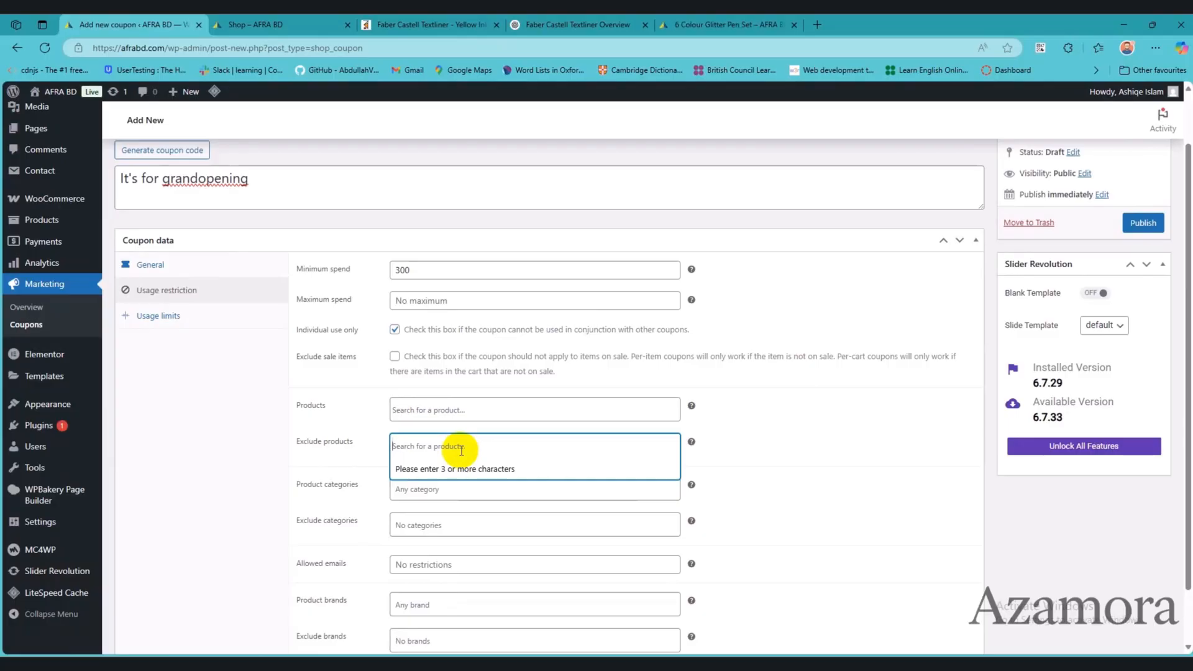
scroll(720, 526, down, 1)
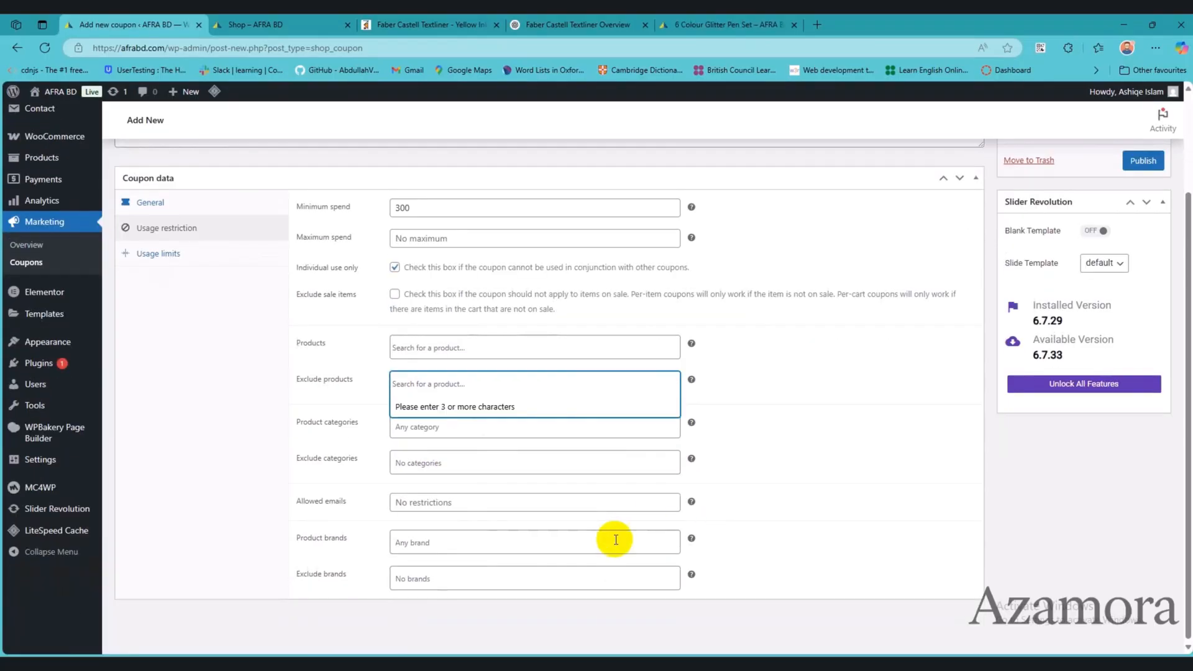
click(420, 507)
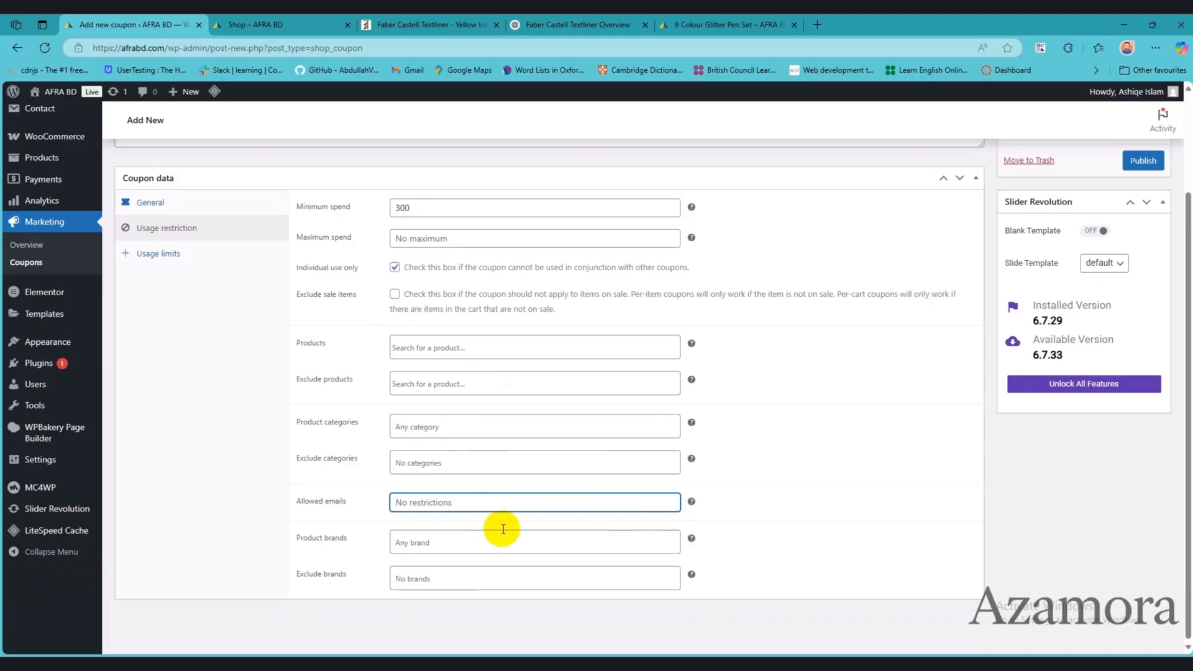
Step: Set both the usage limit per coupon and the usage limit per user to 1
click(220, 255)
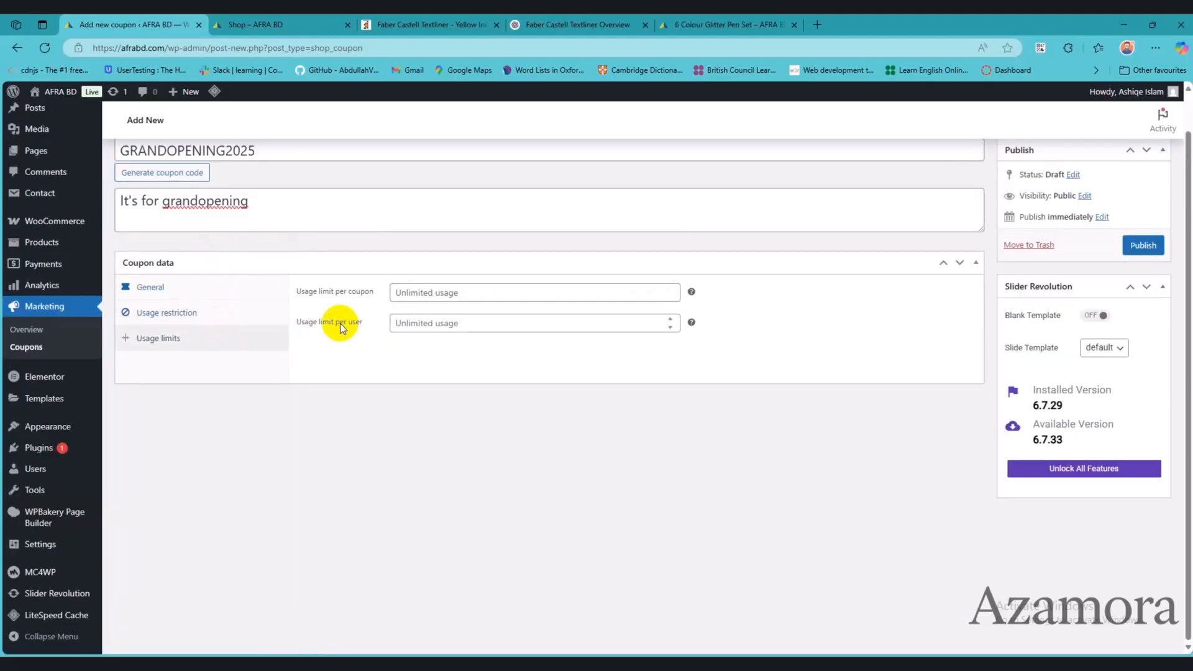
click(465, 298)
text(1)
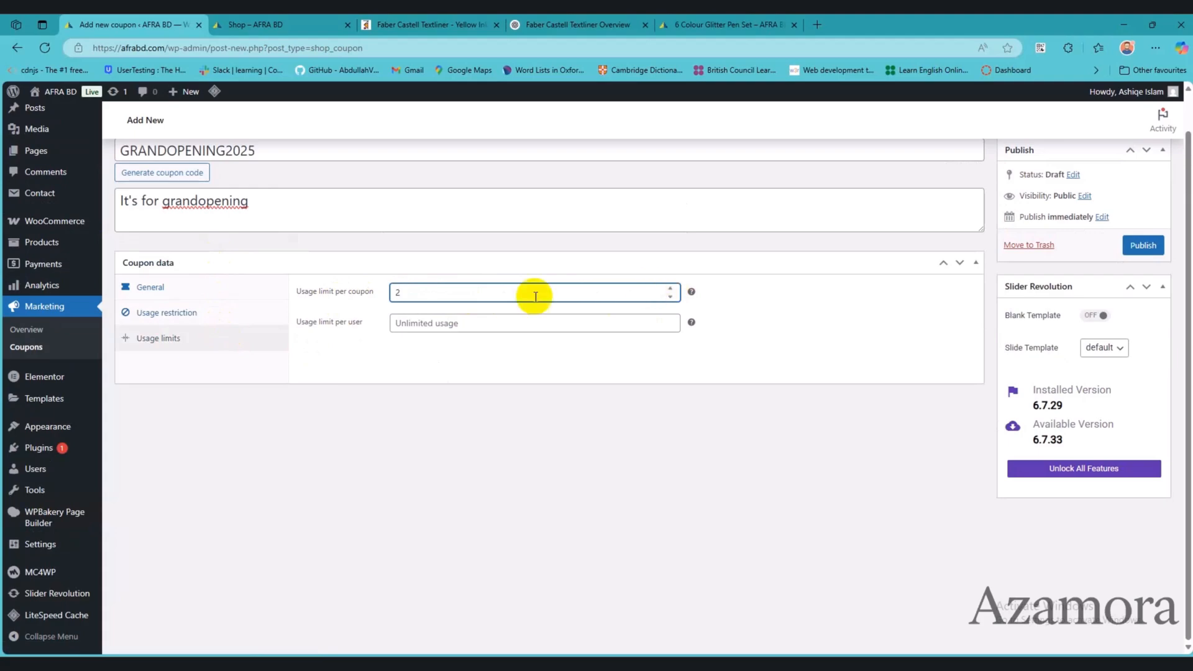
key(BackSpace)
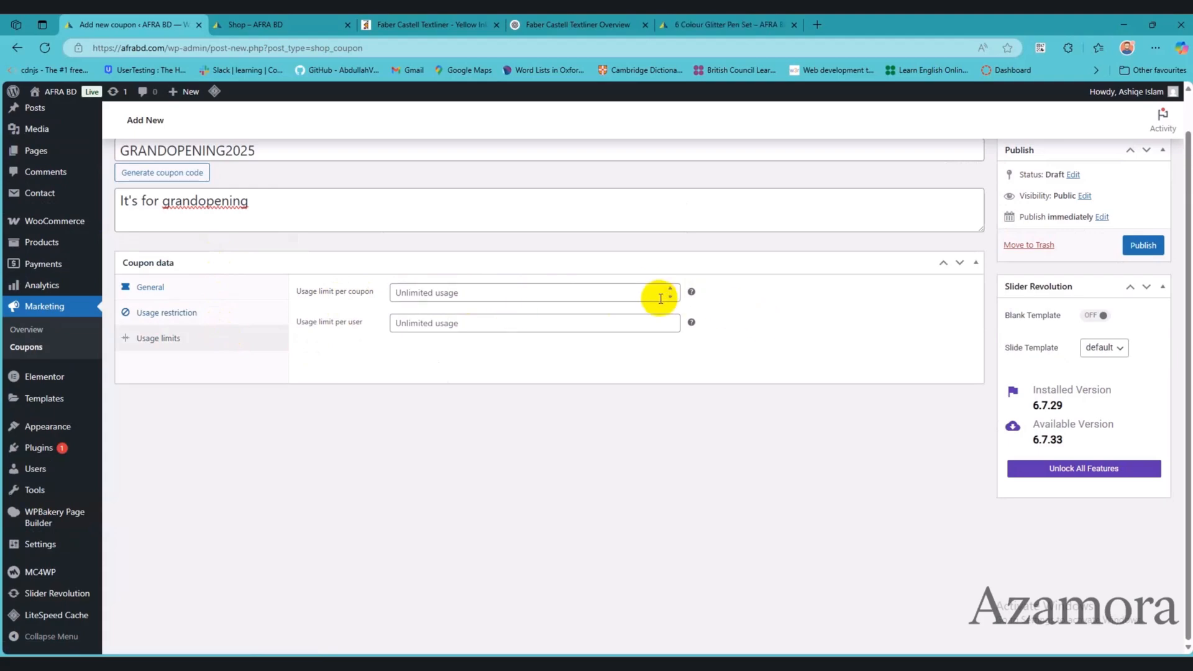
click(671, 297)
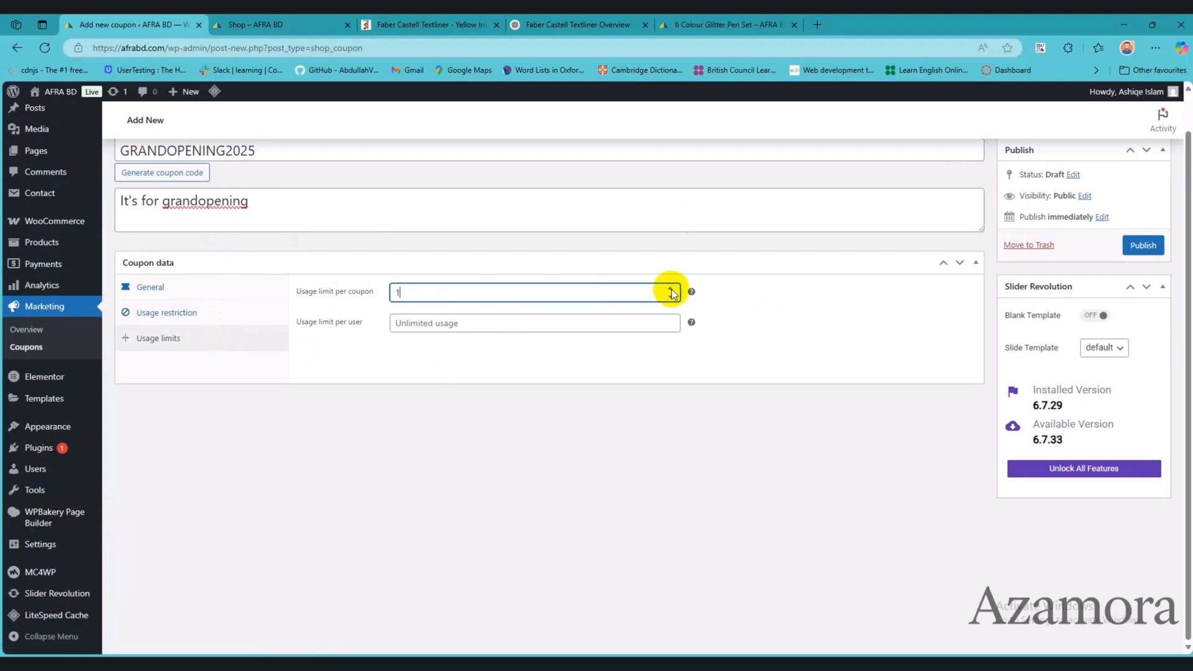
click(670, 320)
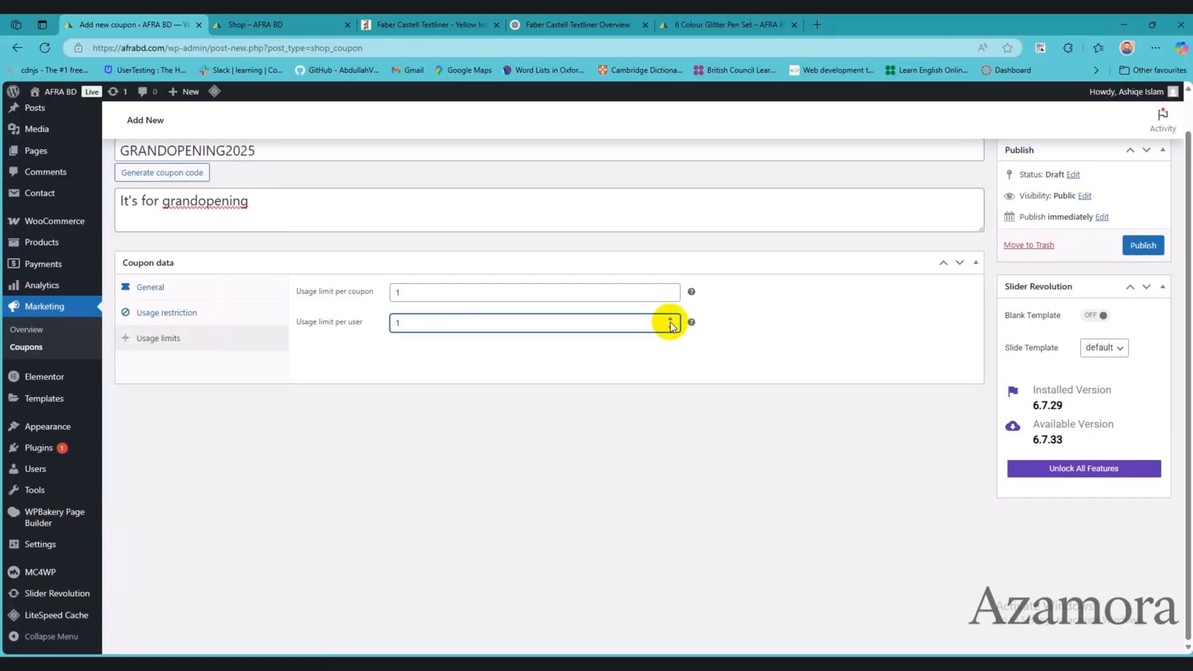
Step: Try 5 and 50 as the usage limit per coupon, and clear the limit to allow unlimited usage
mouse_move(691, 292)
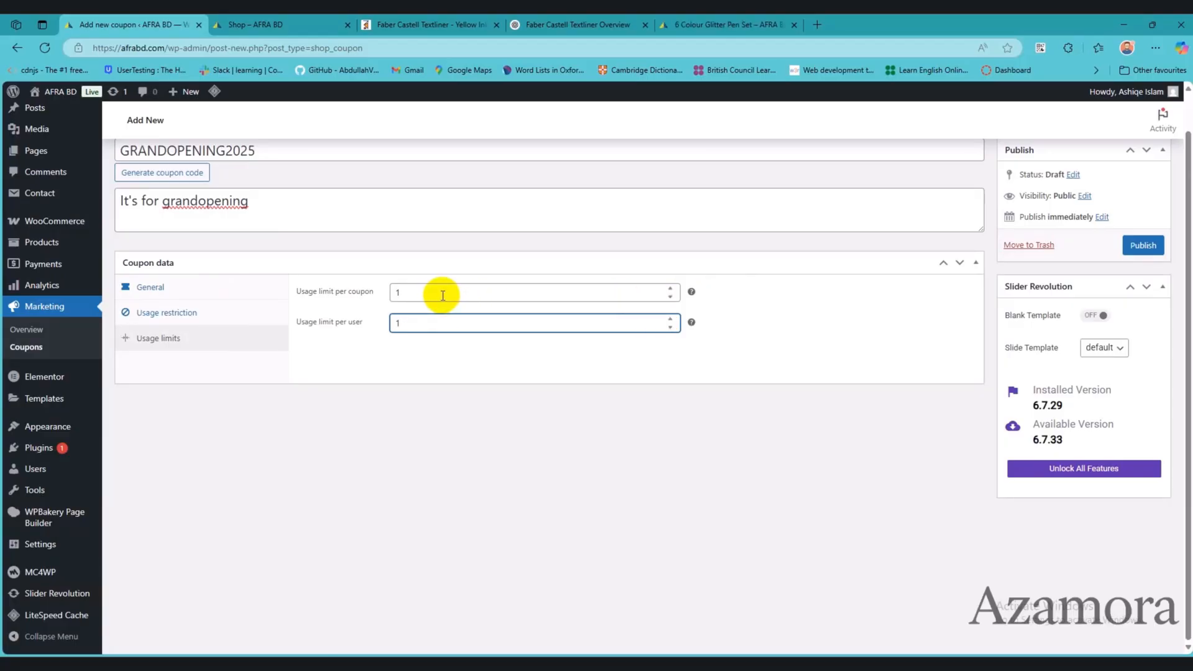
drag(442, 295, 361, 298)
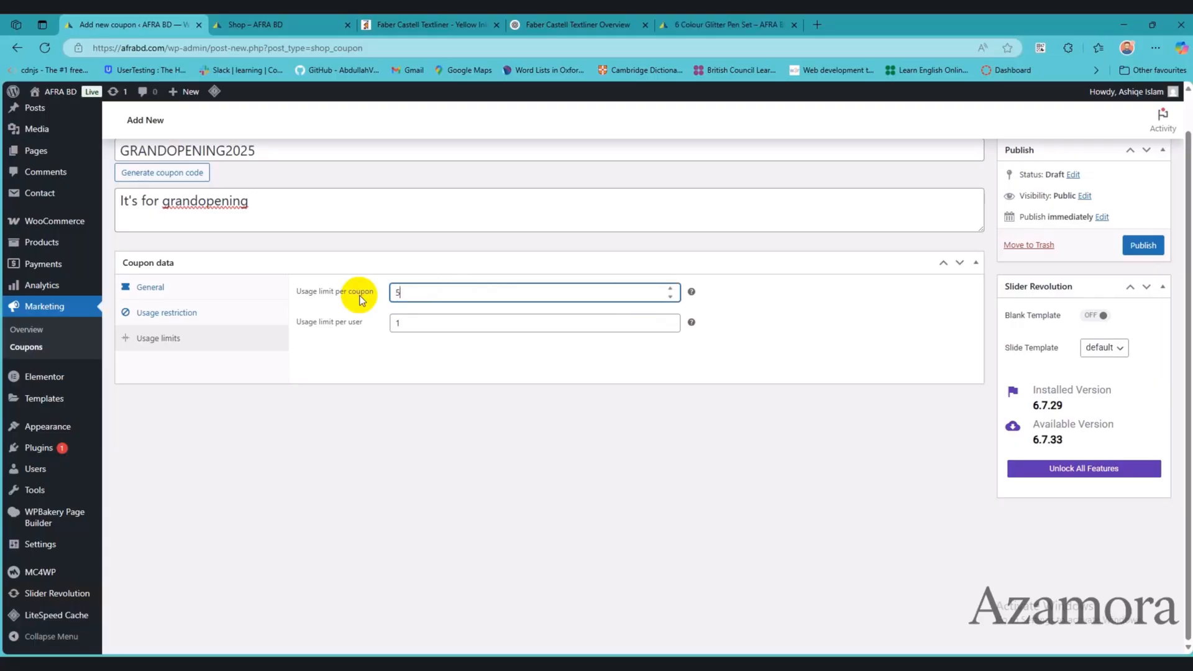
text(1)
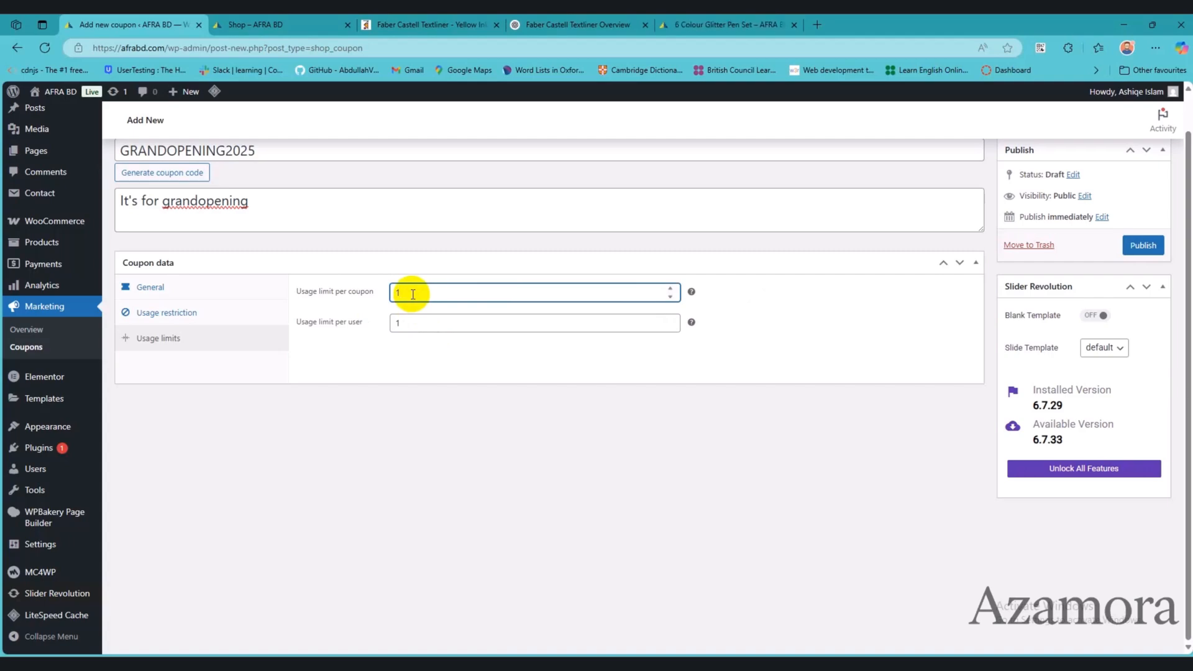
drag(412, 294, 389, 299)
text(50)
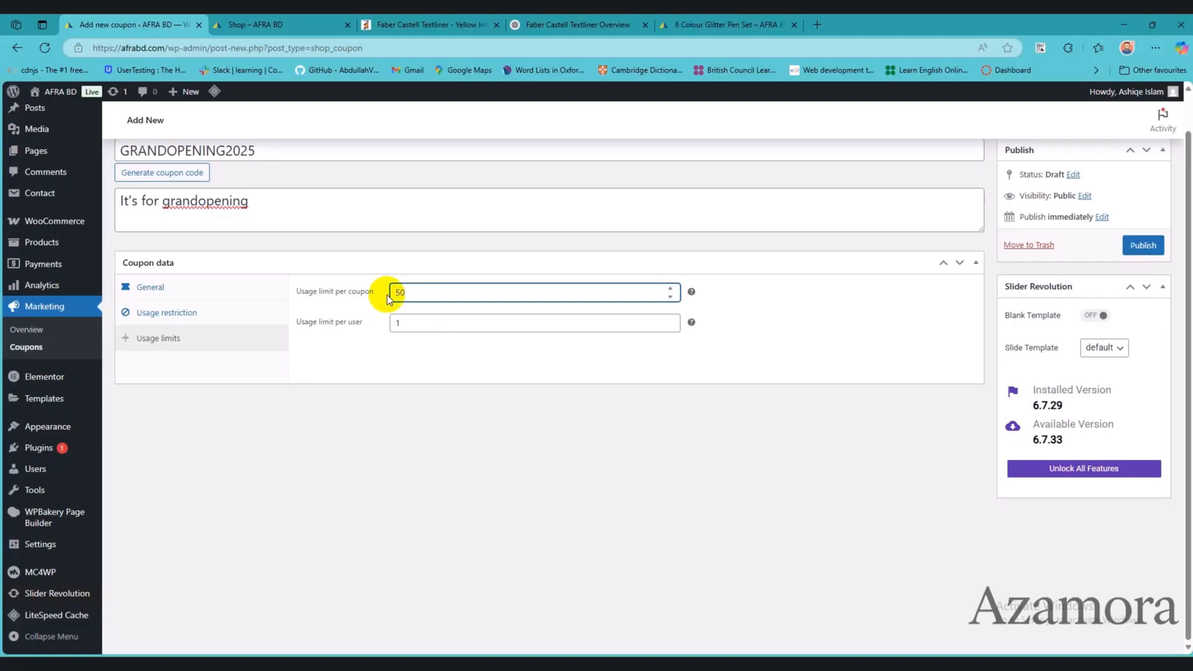
text(0)
key(BackSpace)
key(BackSpace)
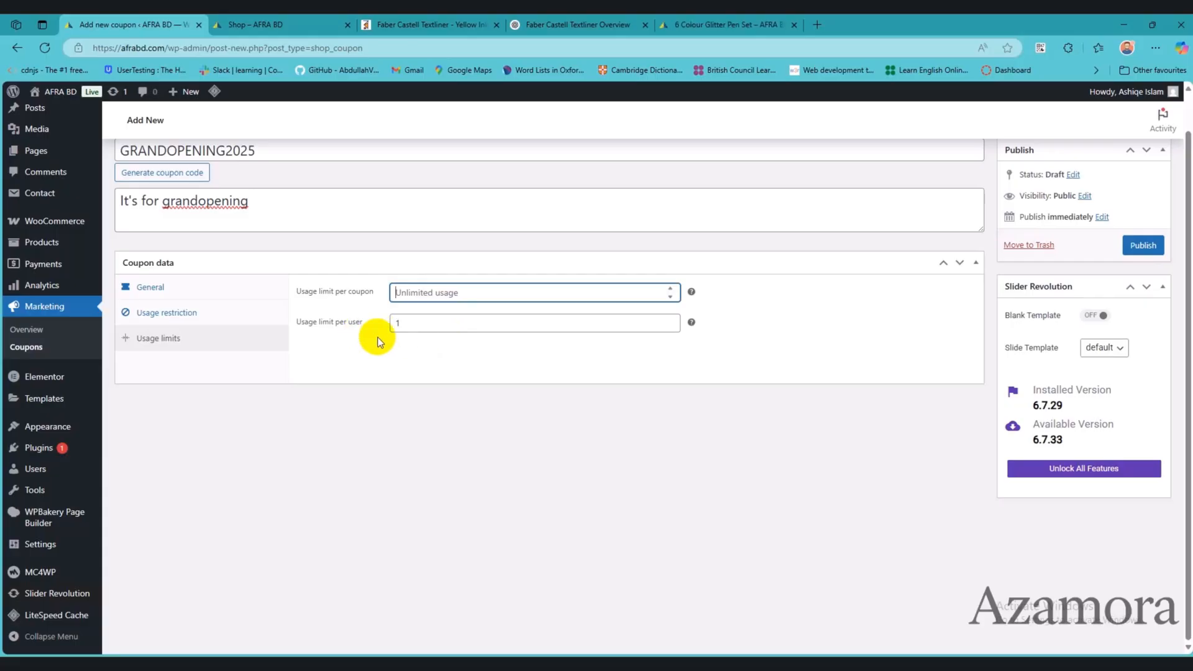
Step: Publish the coupon and copy its code GRANDOPENING2025
click(1145, 247)
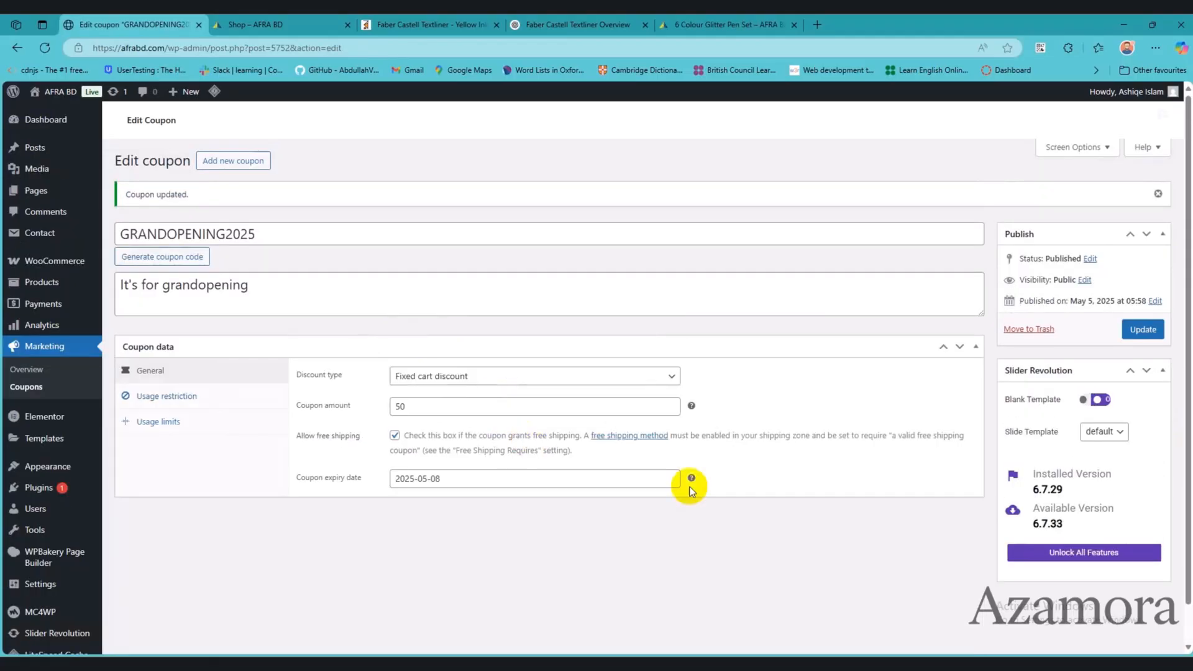
double_click(225, 241)
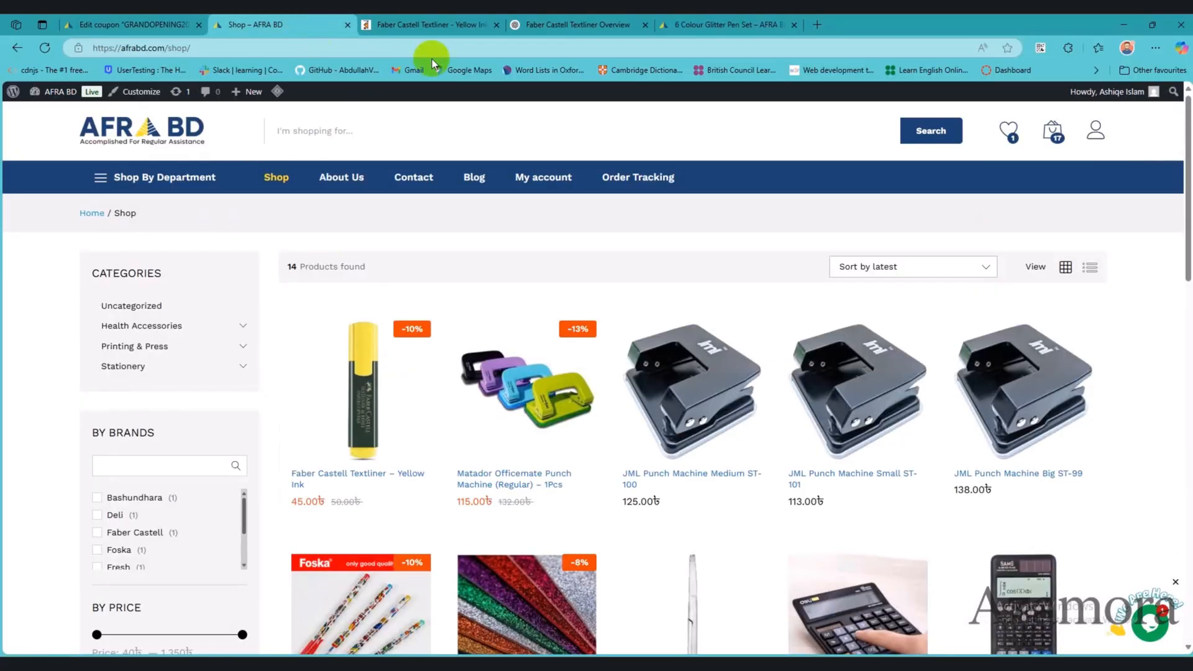
Step: Apply the GRANDOPENING2025 coupon in the storefront cart, check the discounted total, and remove the coupon again
click(413, 24)
click(314, 26)
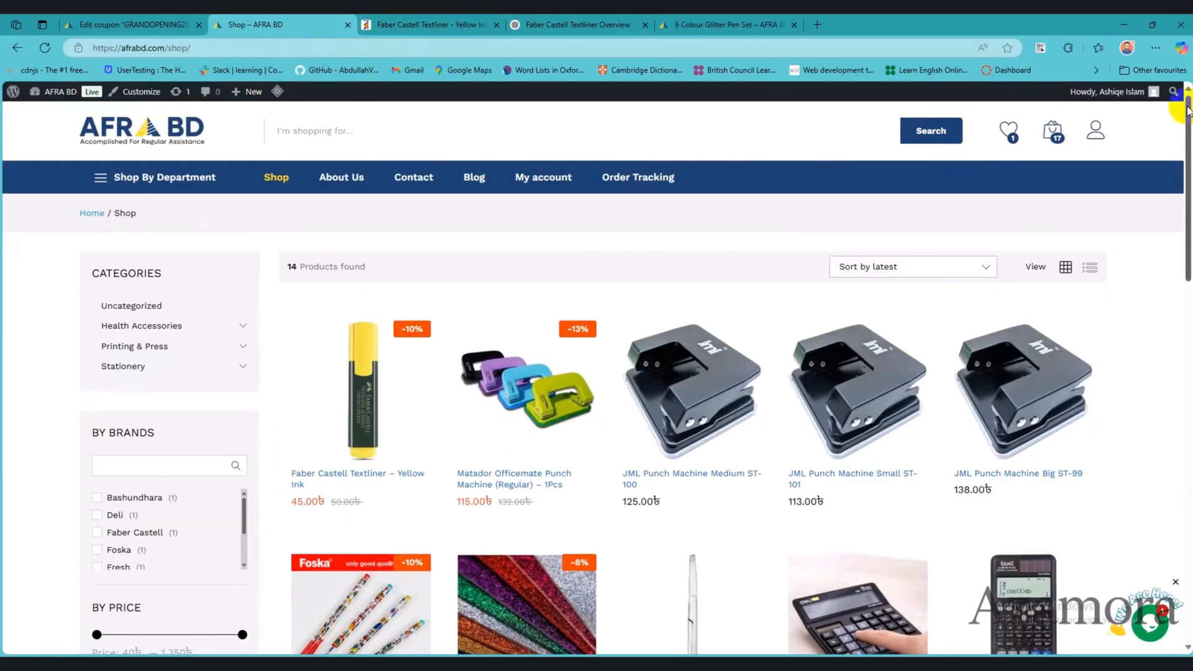
mouse_move(1047, 132)
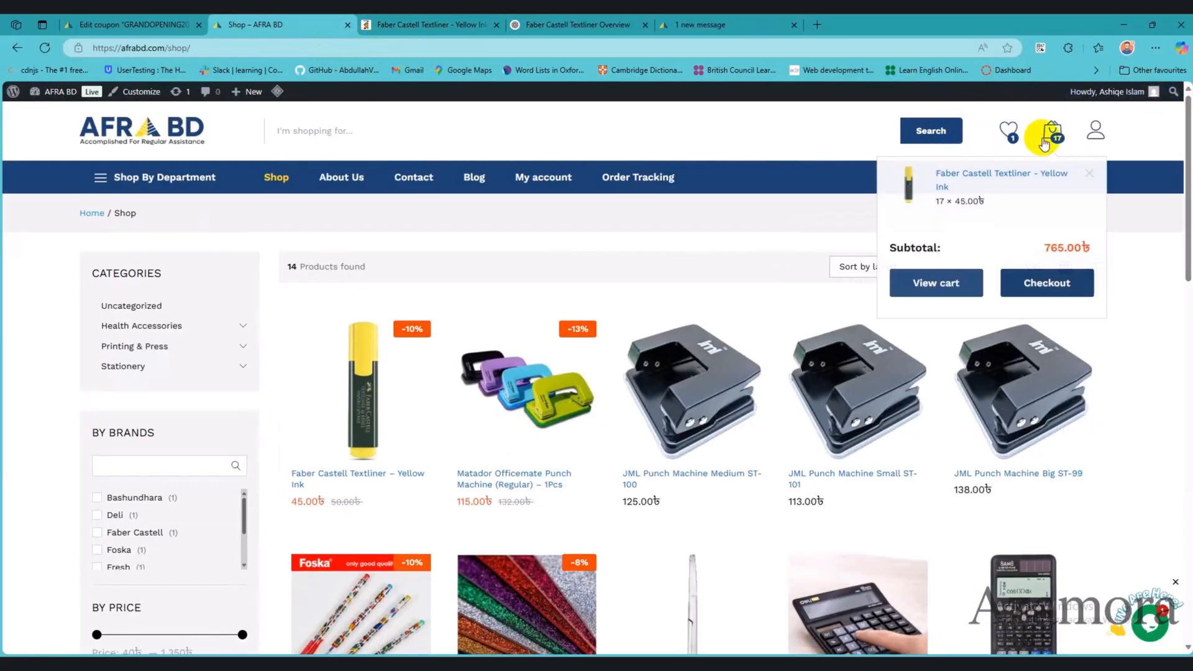
click(950, 285)
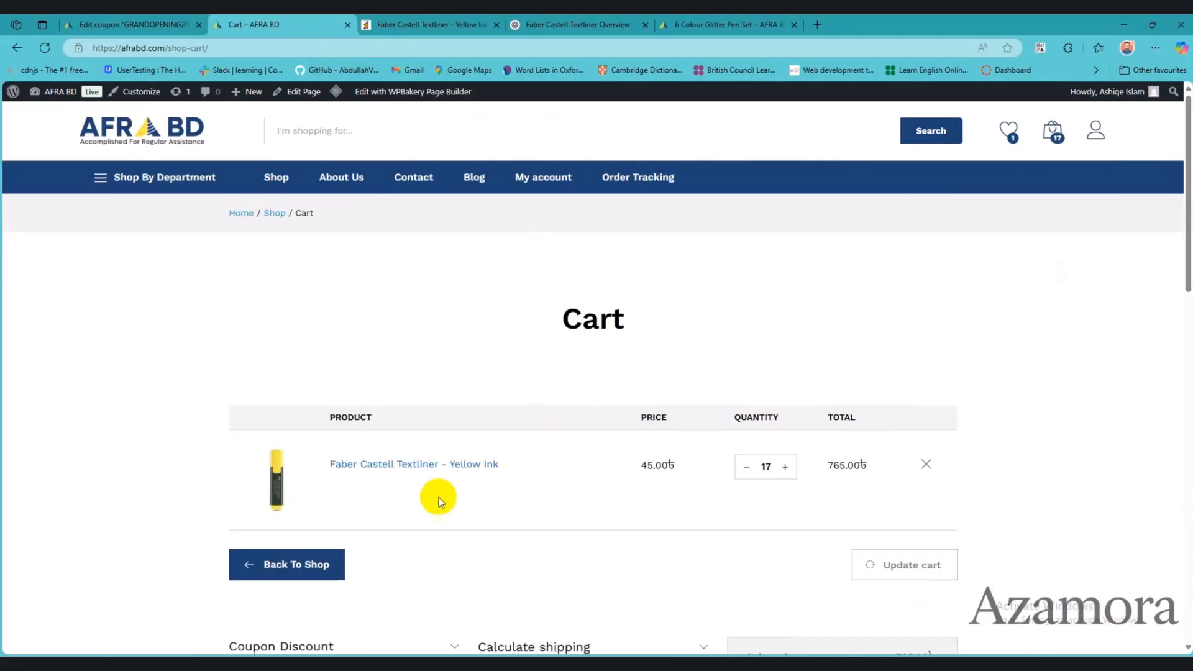
scroll(437, 496, down, 5)
click(346, 374)
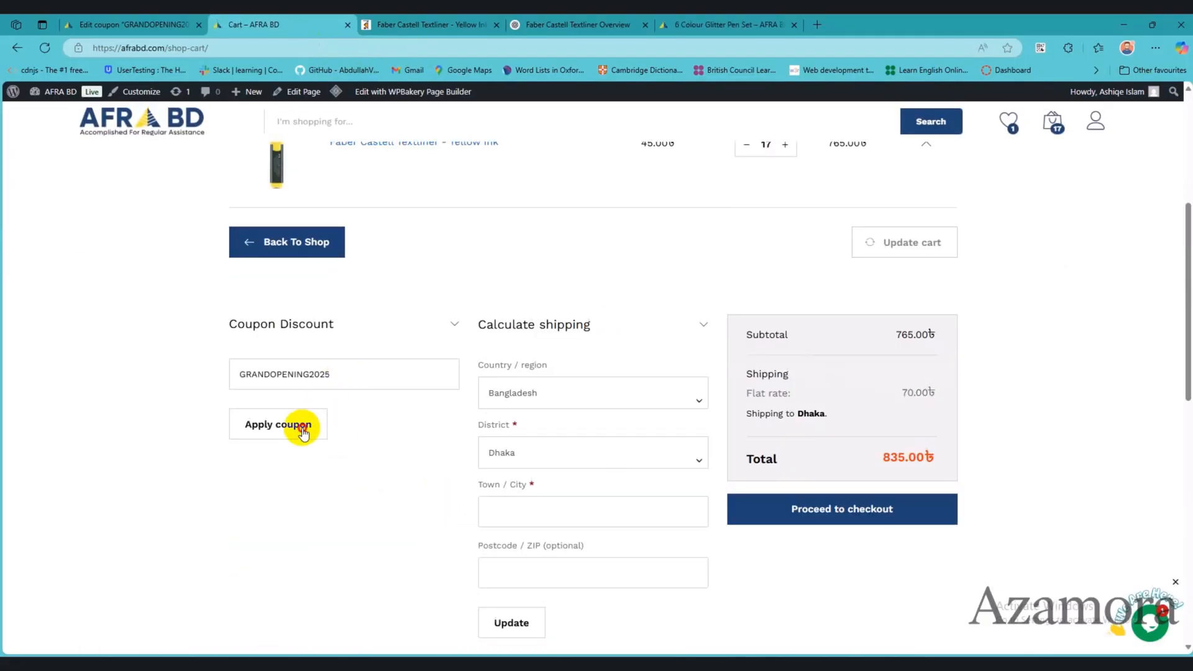
click(302, 429)
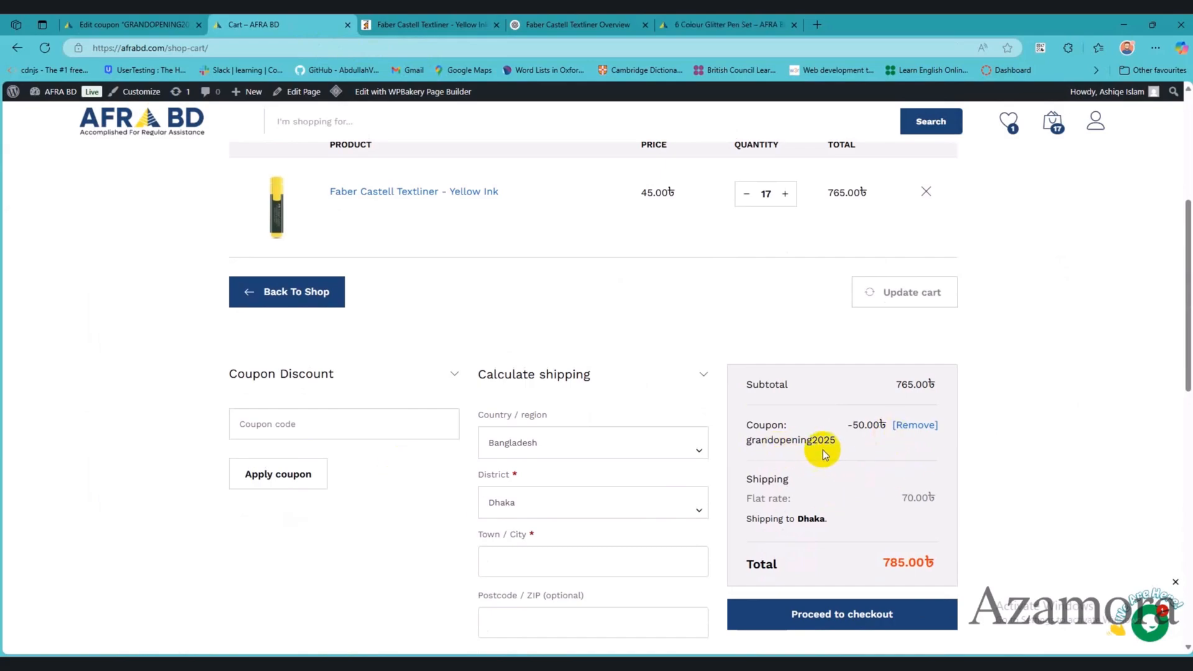
scroll(882, 449, down, 2)
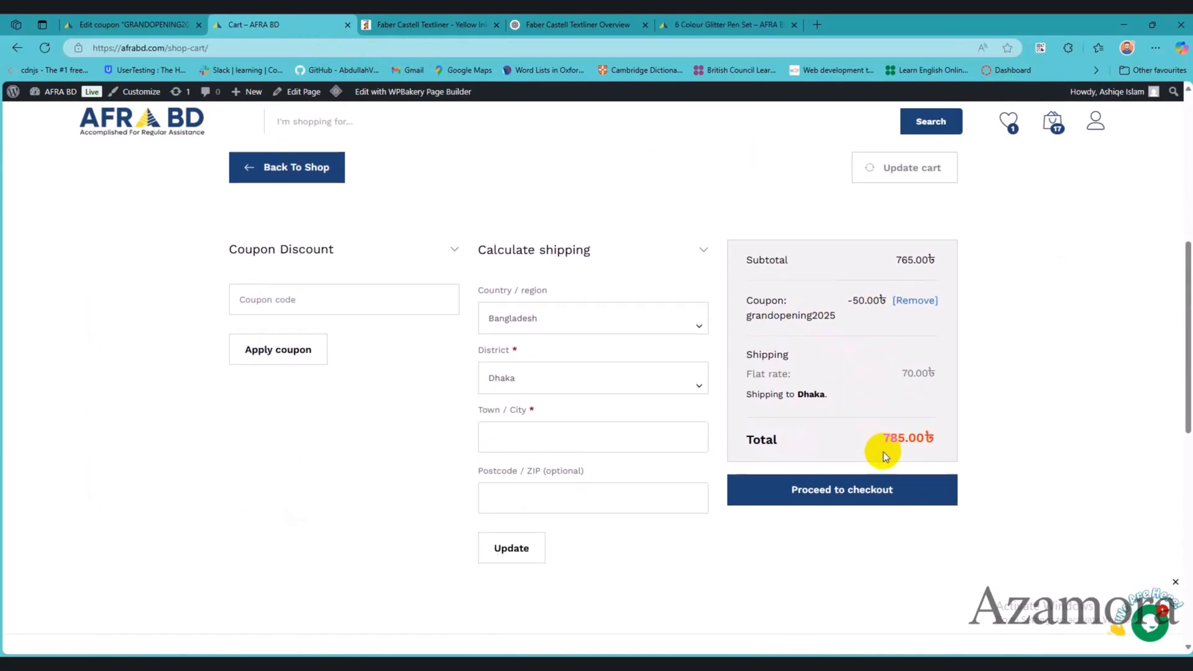
click(914, 302)
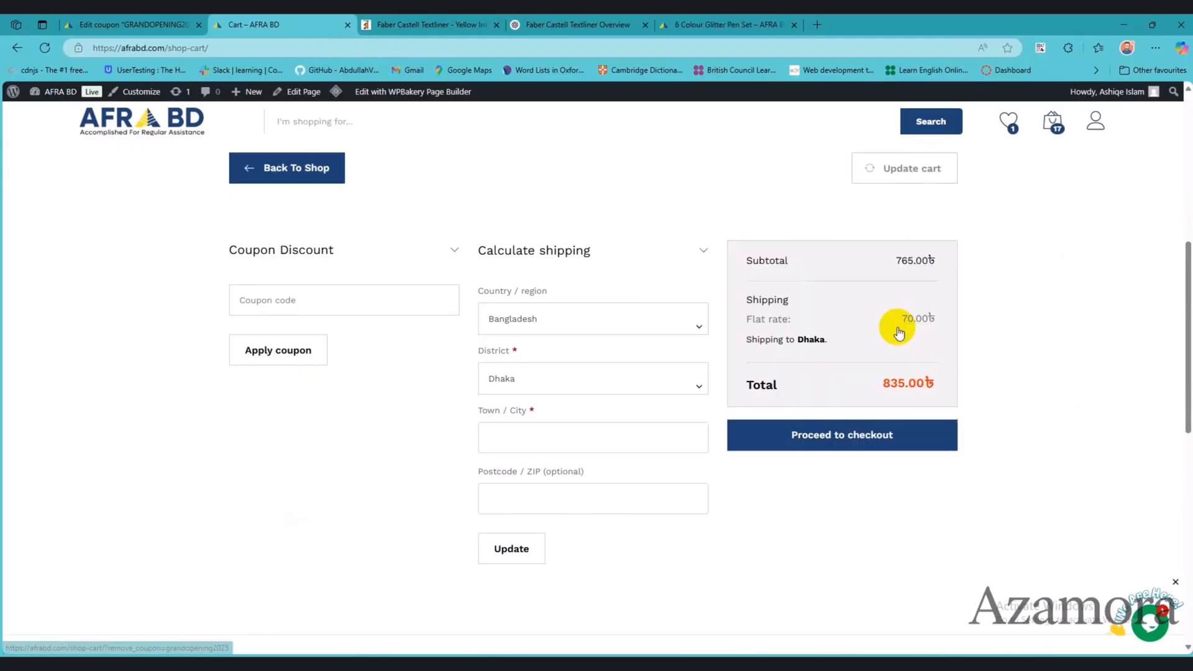
Step: Change the coupon's discount type to Percentage discount and update the coupon
click(158, 22)
click(451, 377)
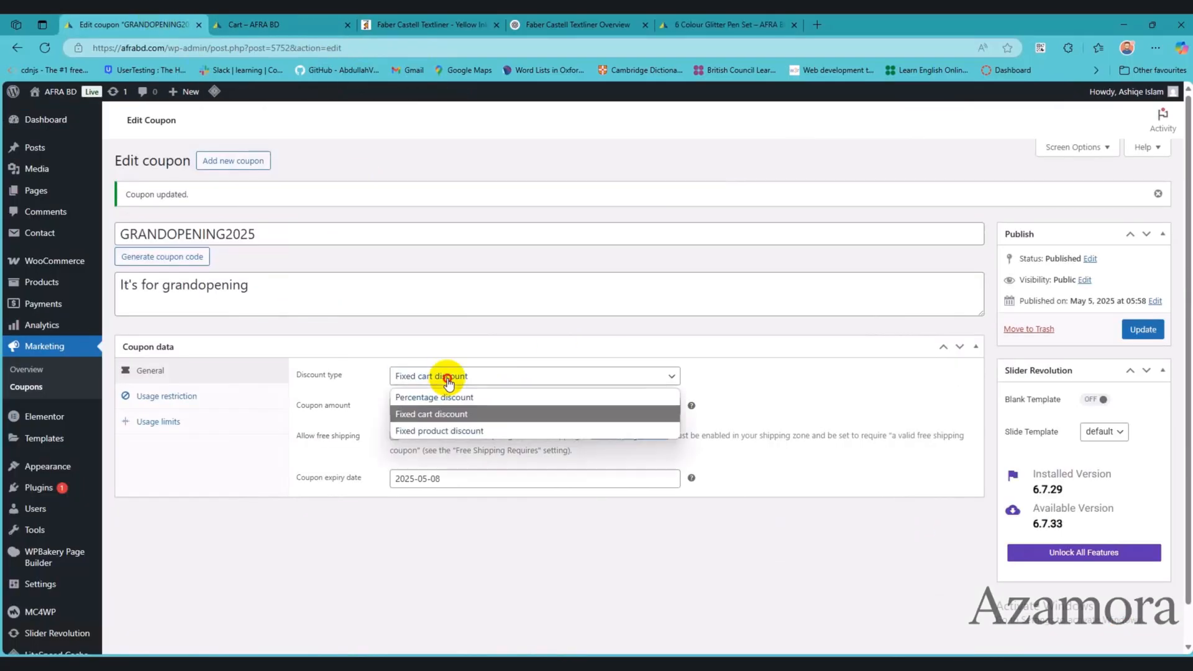
click(453, 397)
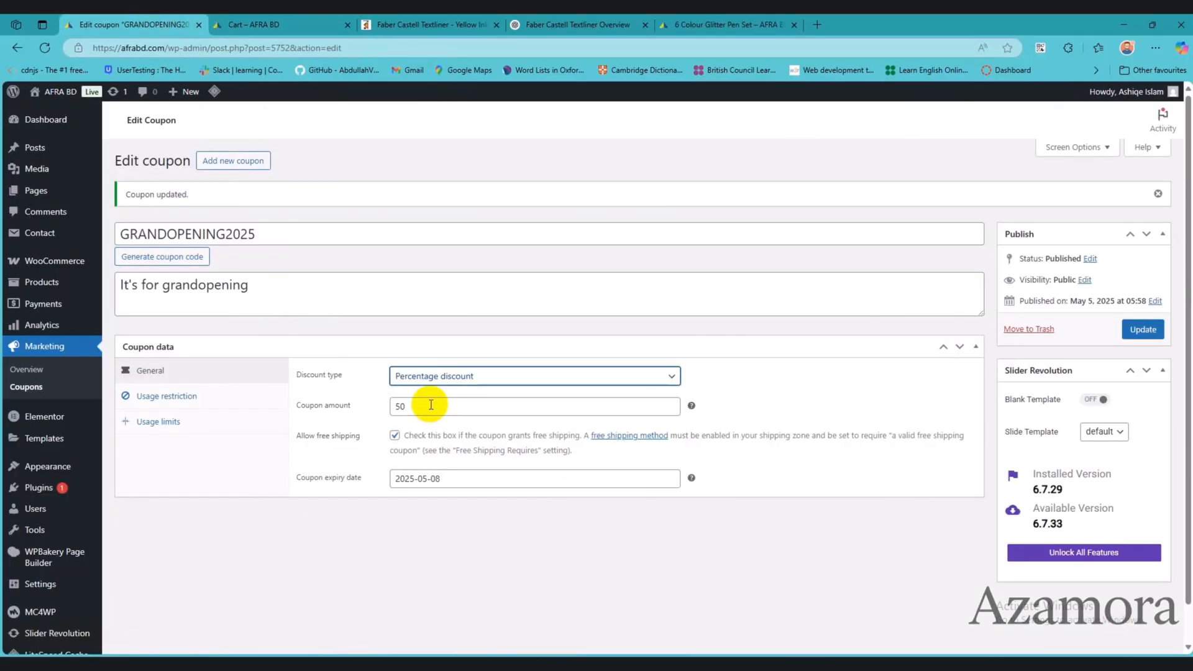
click(1141, 330)
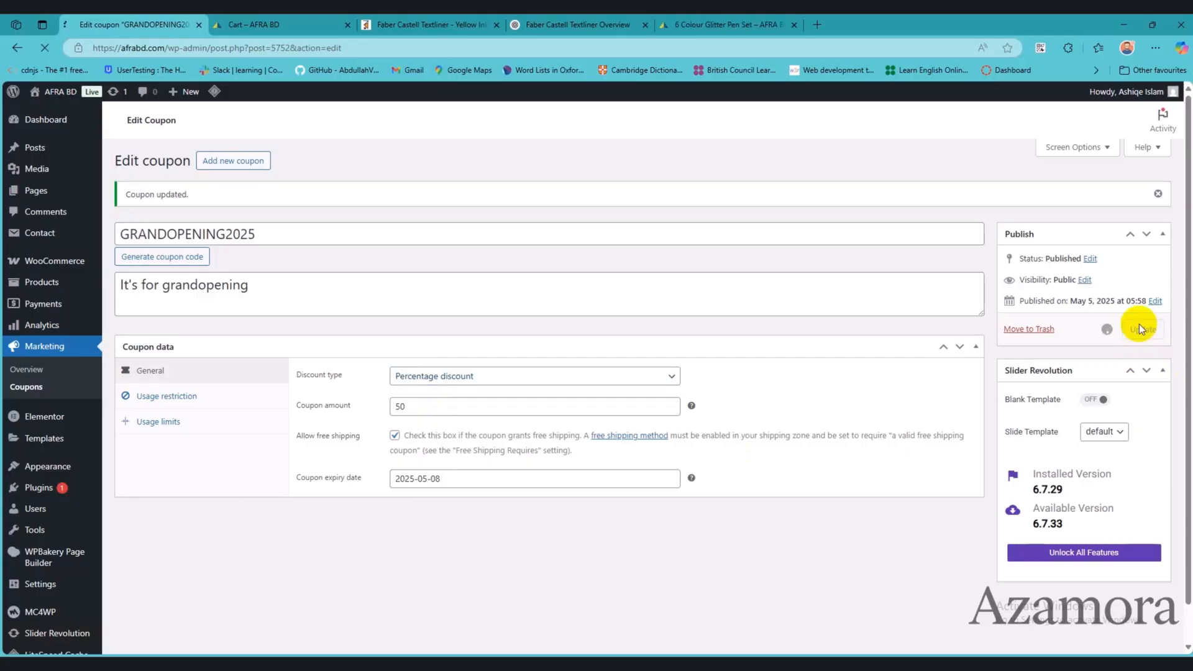
Step: Reapply the GRANDOPENING2025 code to the storefront cart to check the percentage discount
click(268, 24)
click(293, 487)
text(GRANDOPENING2025)
click(294, 535)
scroll(883, 493, down, 1)
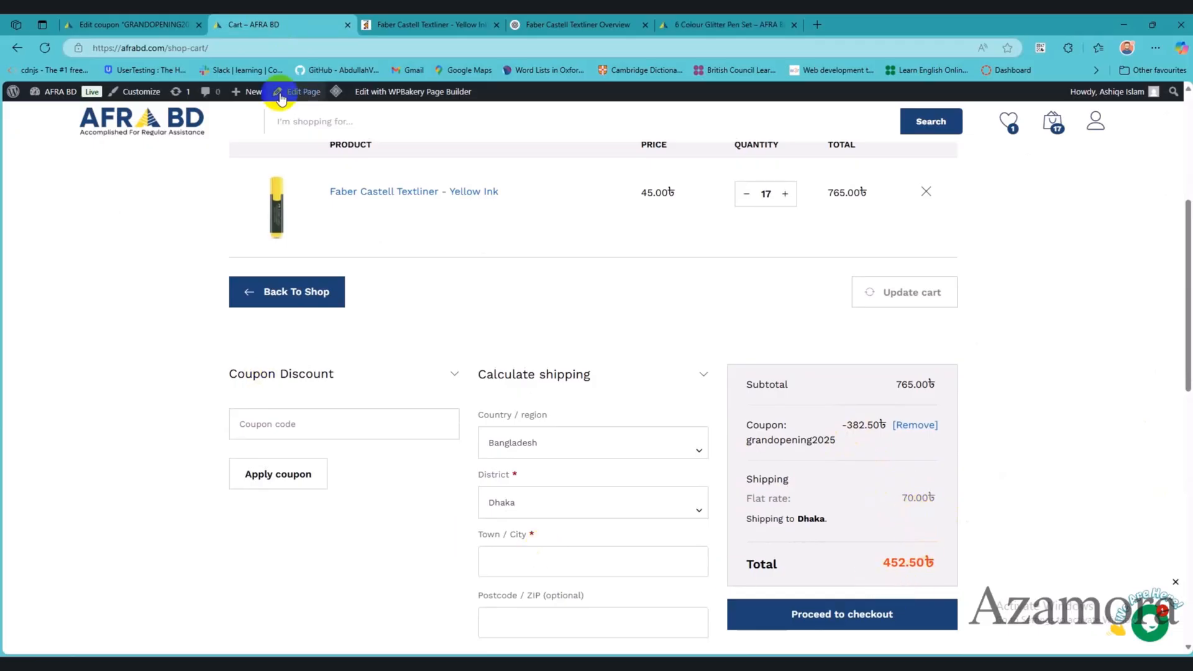
Step: Set the GRANDOPENING2025 coupon's discount type back to Fixed cart discount and update the coupon
click(87, 20)
click(478, 377)
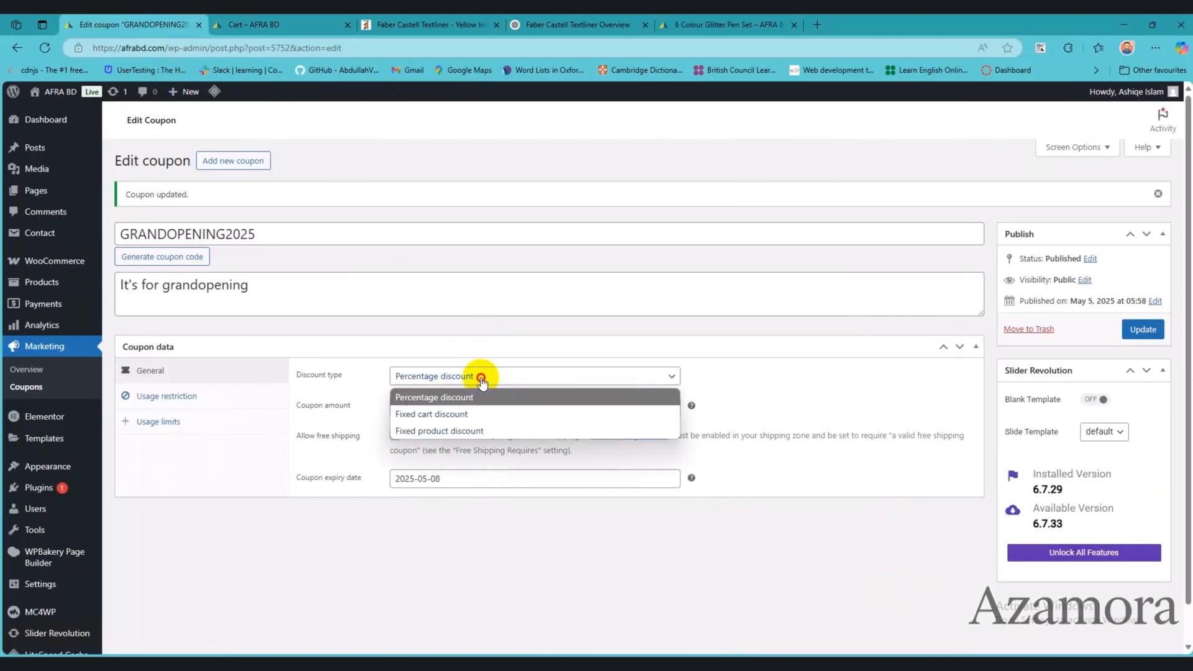
click(474, 413)
double_click(399, 406)
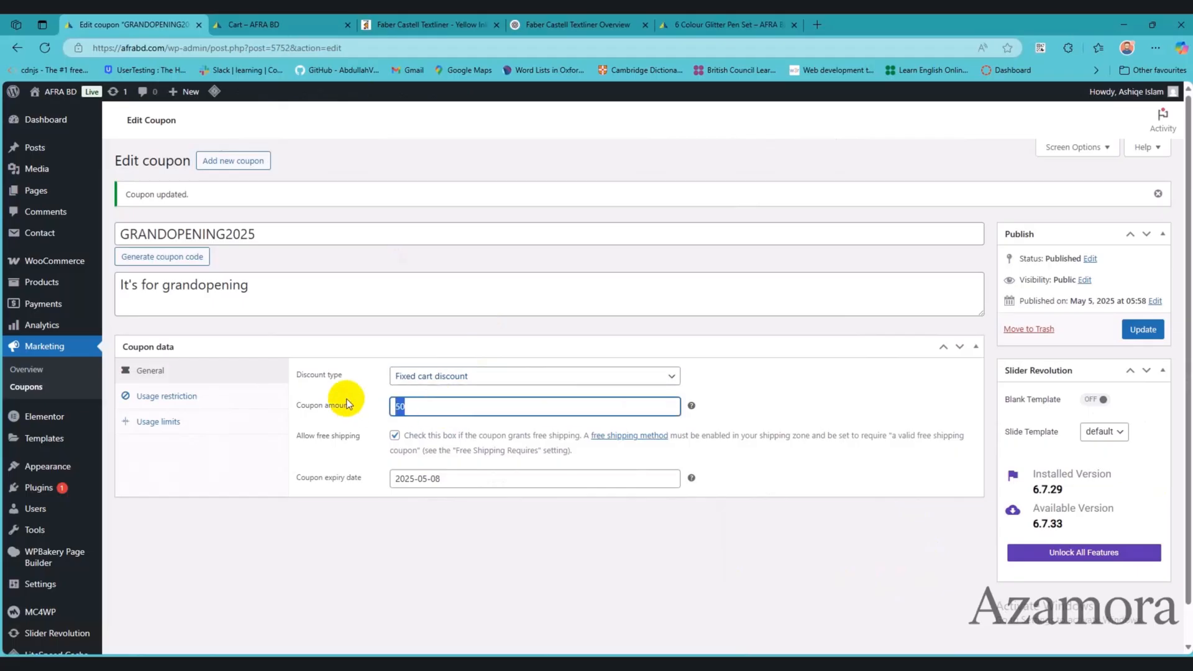
click(1142, 330)
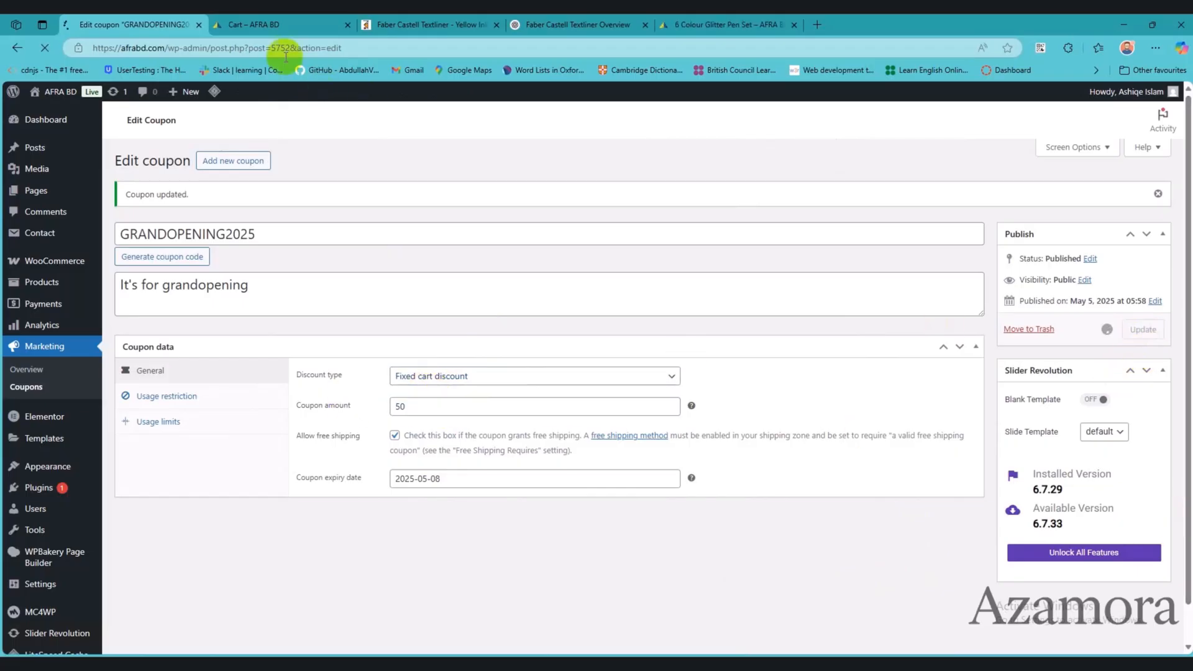
Step: Check the fixed cart discount and total in the storefront cart, and return to the coupon's edit page
click(280, 24)
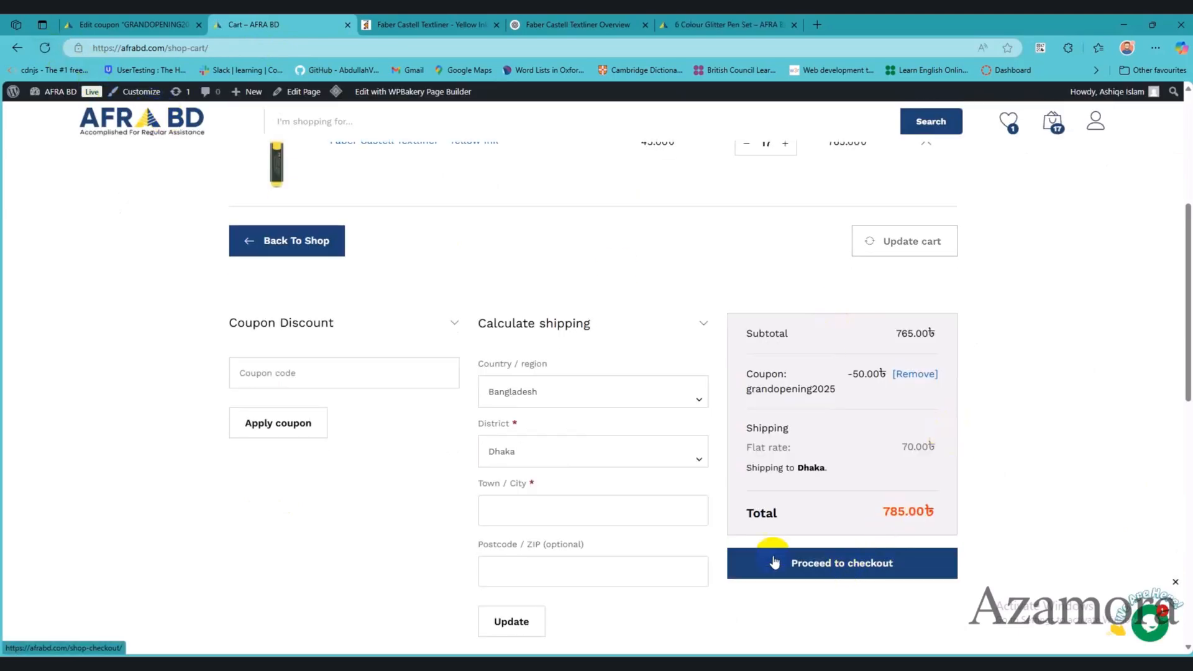
scroll(715, 485, down, 3)
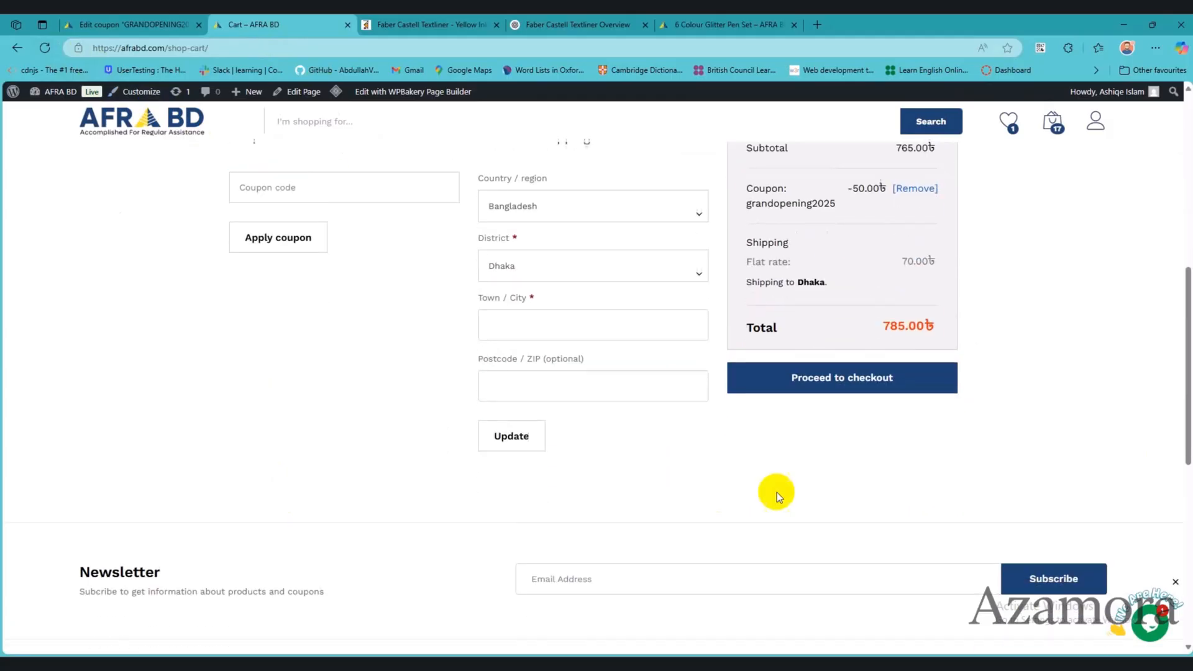
scroll(837, 453, up, 2)
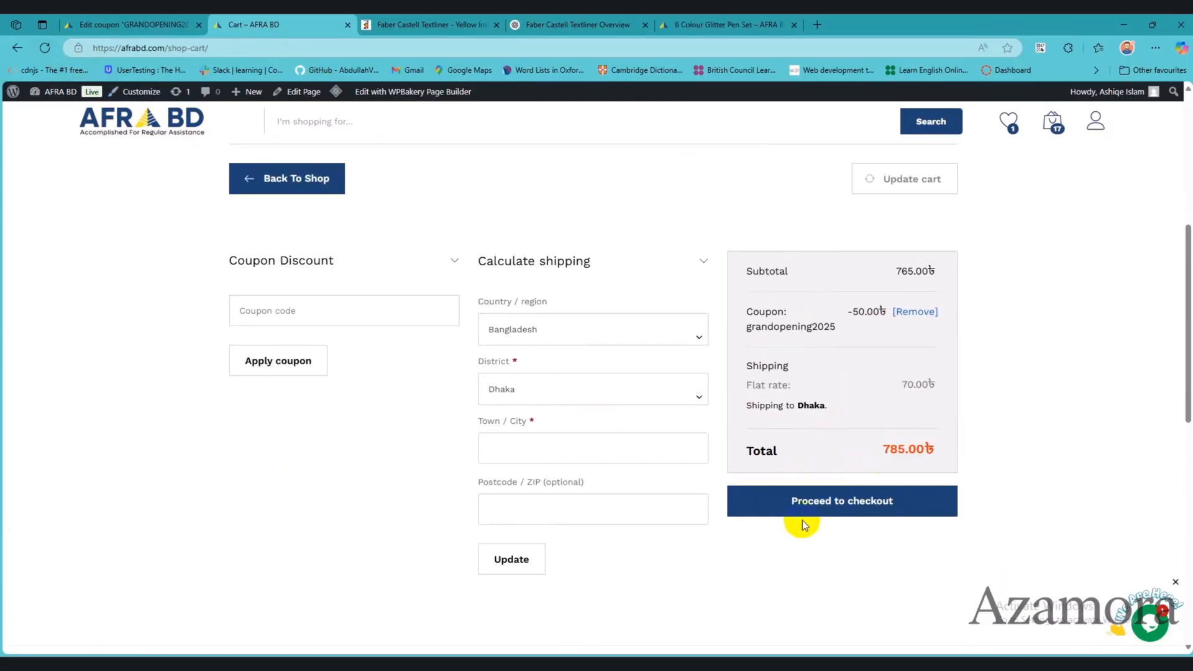
click(145, 19)
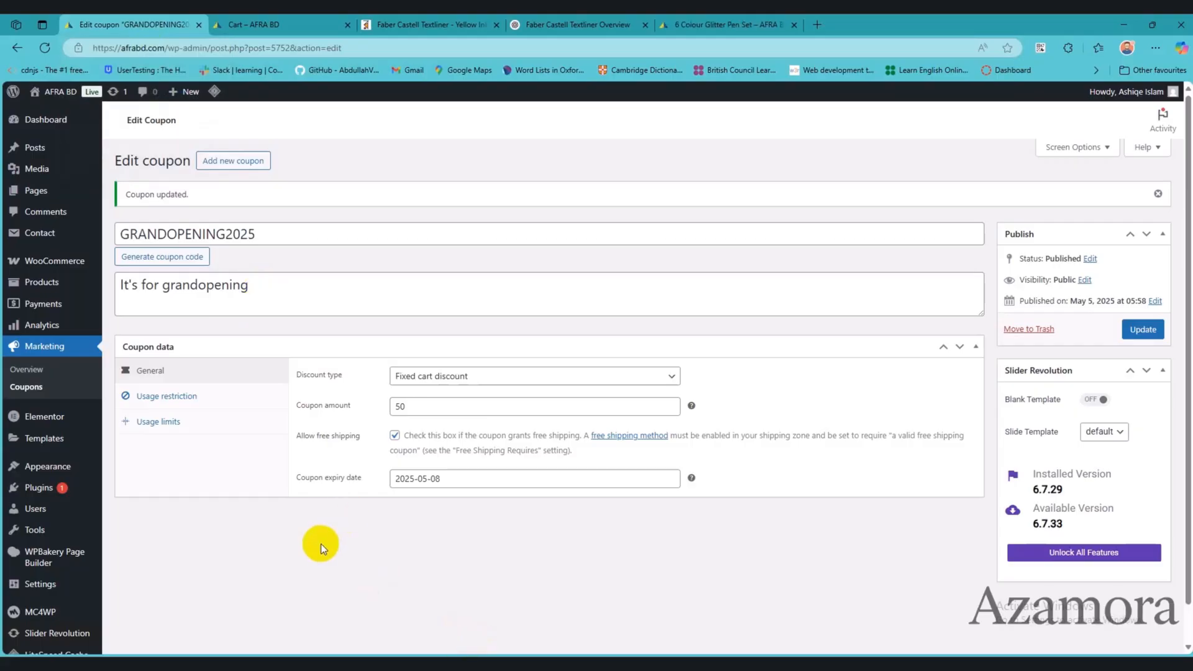